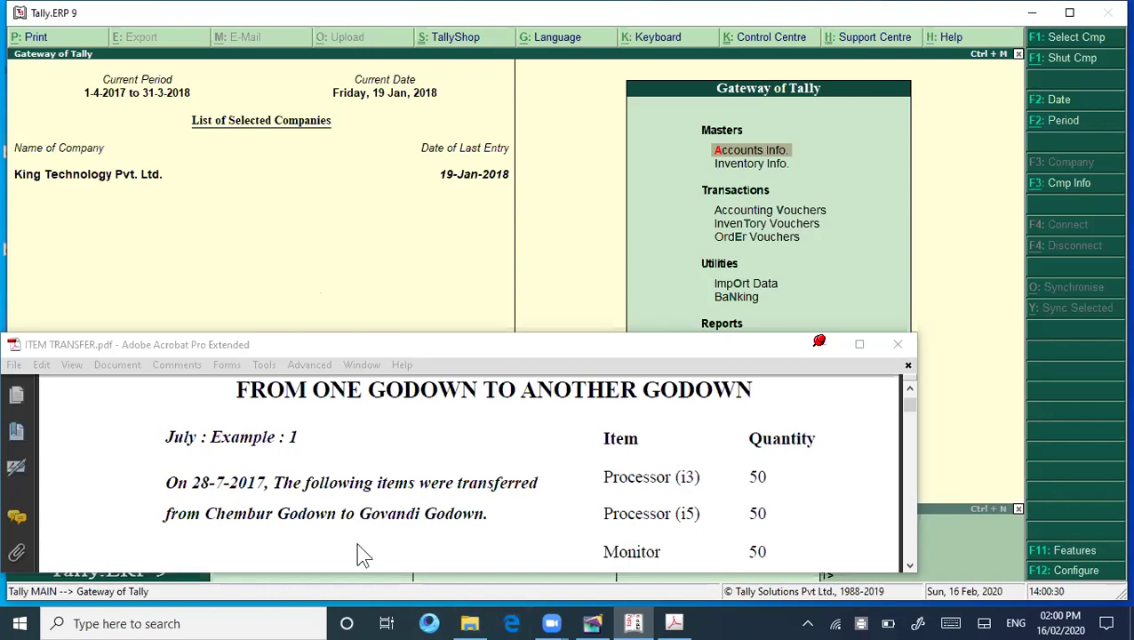
- Examine the source and destination godowns named in the July Example 1 transfer instructions in the ITEM TRANSFER PDF
{"action": "left_click", "coordinate": [358, 517]}
{"action": "left_click_drag", "start_coordinate": [378, 520], "coordinate": [482, 517]}
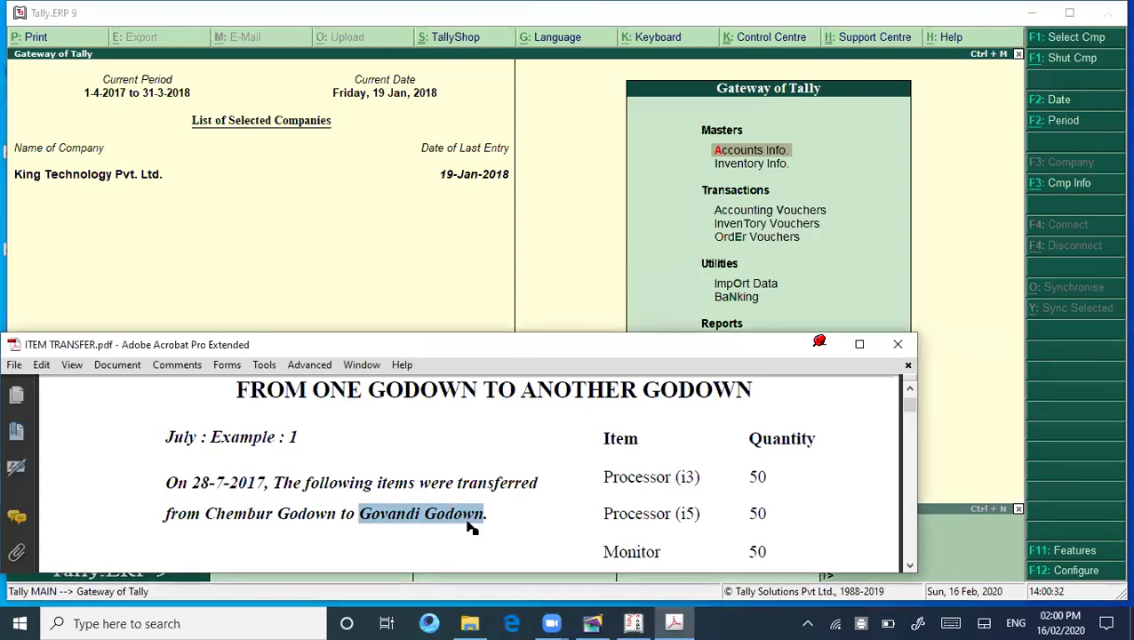
{"action": "left_click_drag", "start_coordinate": [201, 517], "coordinate": [336, 522]}
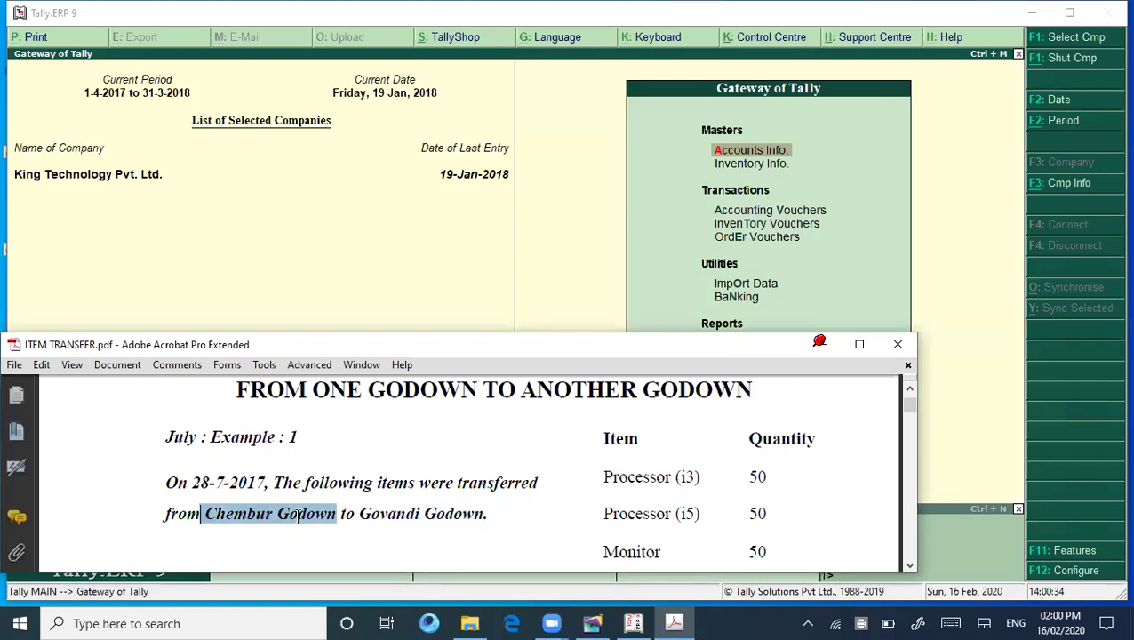
{"action": "left_click", "coordinate": [286, 482]}
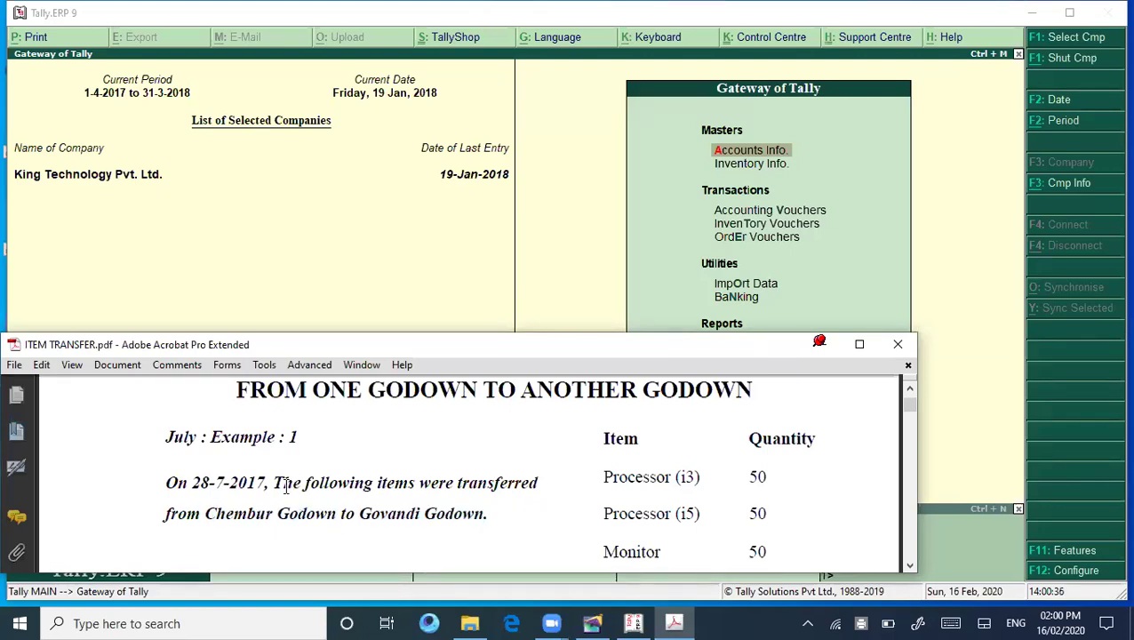
{"action": "left_click_drag", "start_coordinate": [226, 518], "coordinate": [279, 521]}
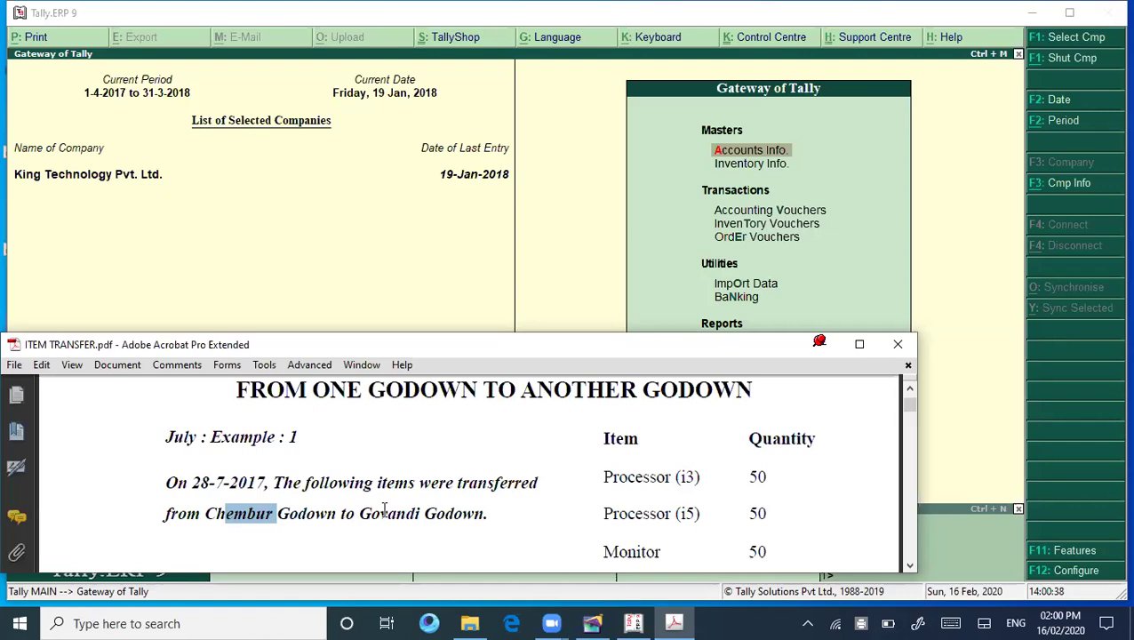
{"action": "left_click_drag", "start_coordinate": [360, 516], "coordinate": [483, 516]}
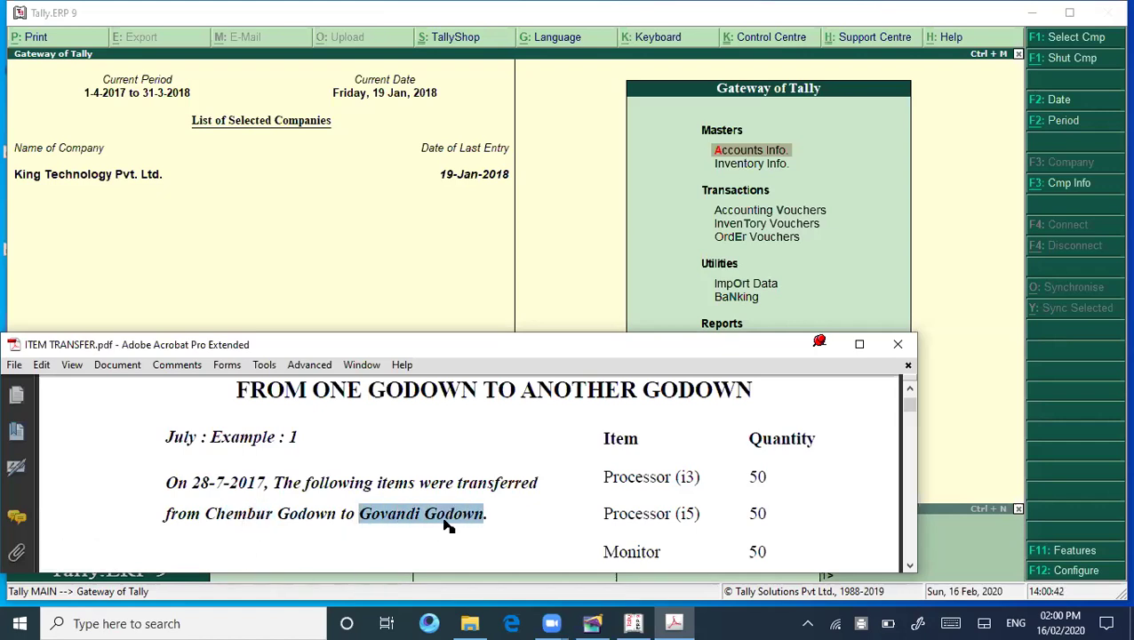
- Switch to Tally.ERP 9 and open the creation form for a single godown in the inventory masters
{"action": "left_click", "coordinate": [598, 233]}
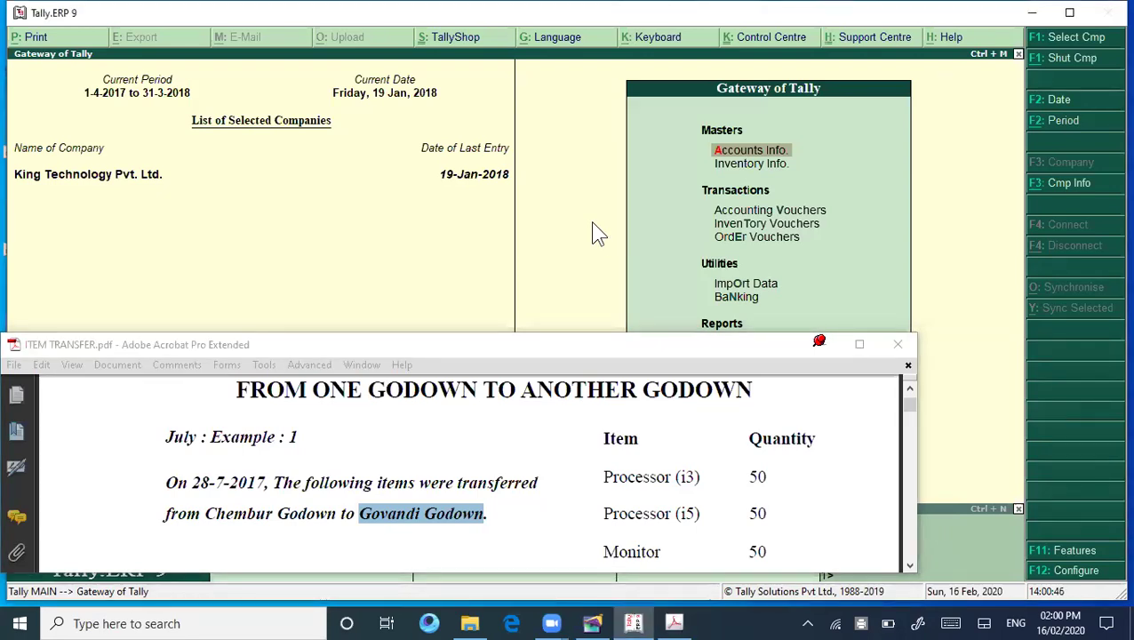
{"action": "key", "text": "Down"}
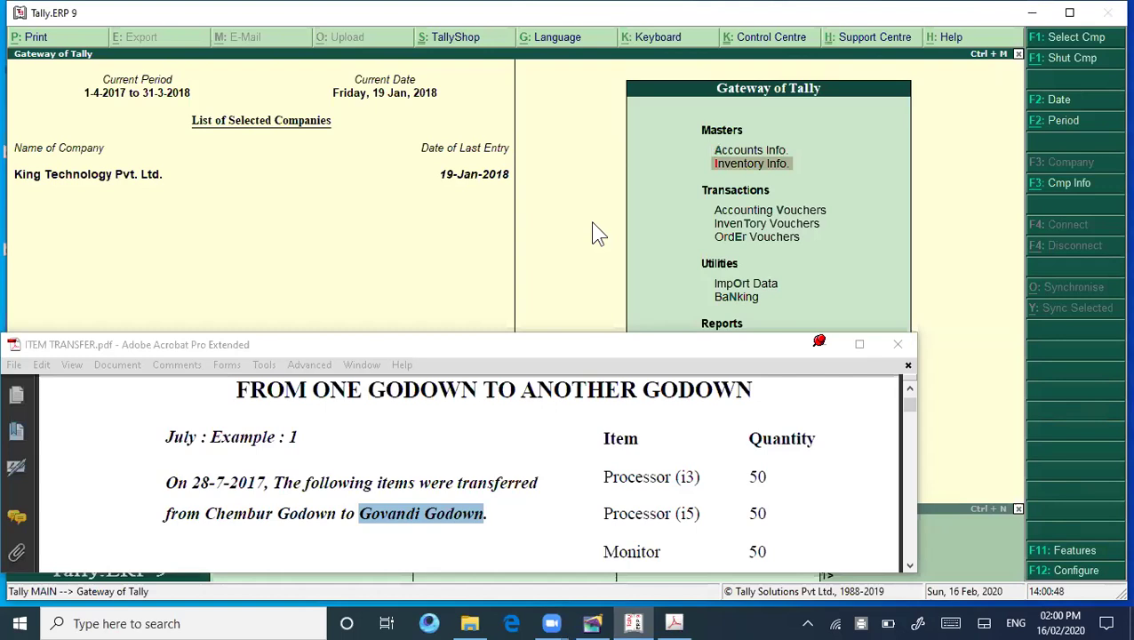
{"action": "key", "text": "Return"}
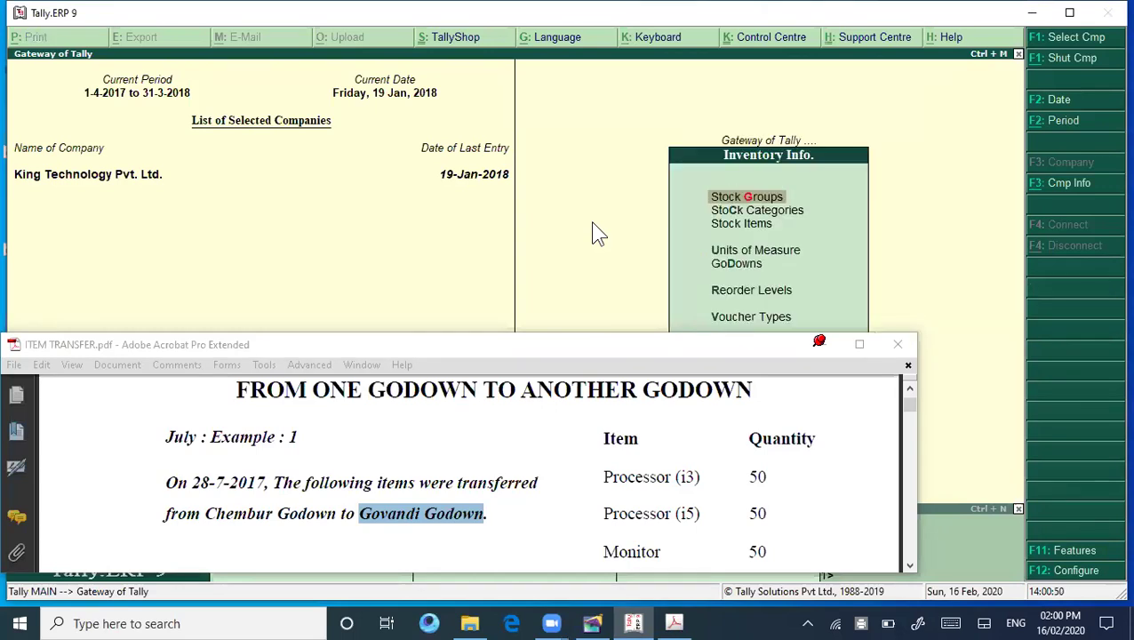
{"action": "key", "text": "Down"}
{"action": "key", "text": "Down"}
{"action": "key", "text": "Down"}
{"action": "key", "text": "Down"}
{"action": "key", "text": "Return"}
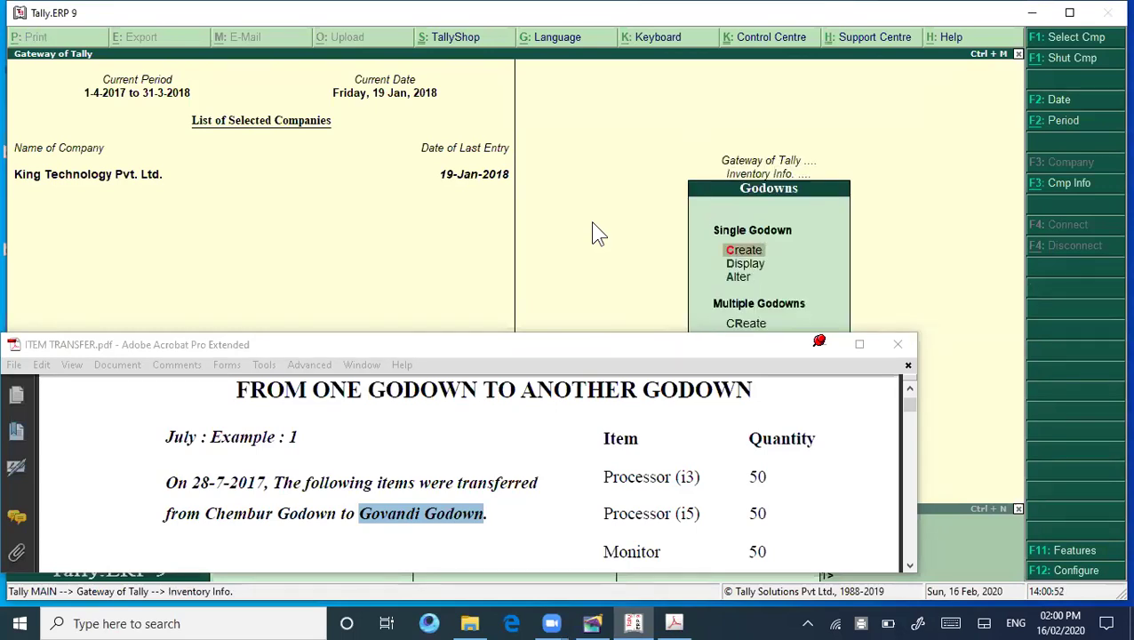
{"action": "key", "text": "Return"}
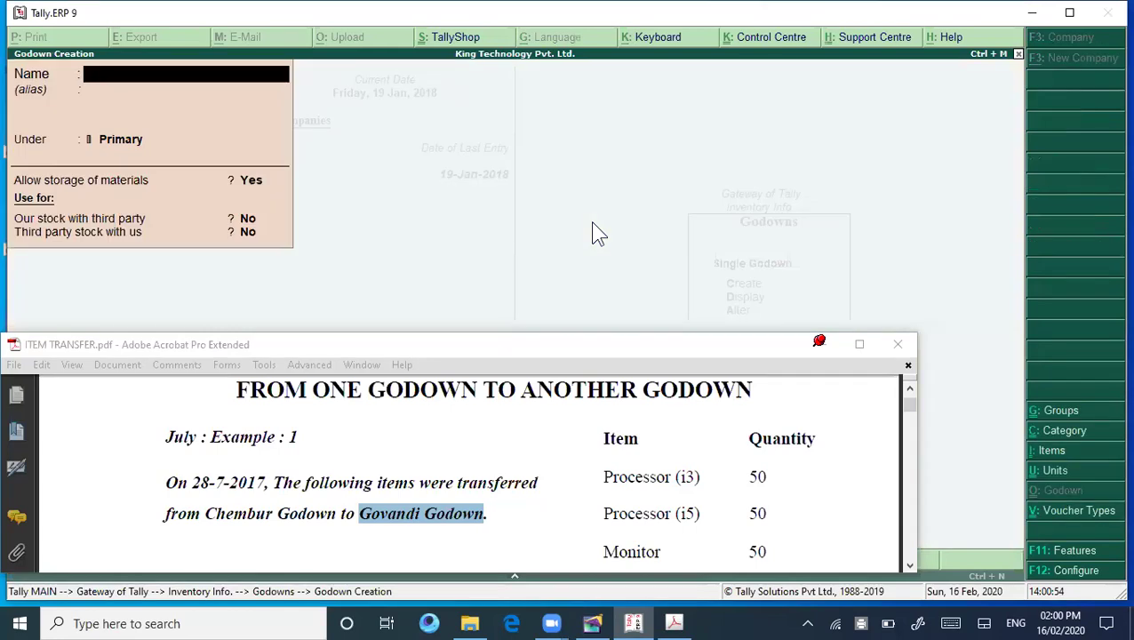
- Create Govandi Godown under Primary with material storage allowed and both third-party stock options at No, and return to the Gateway
{"action": "type", "text": "Govandi Godown"}
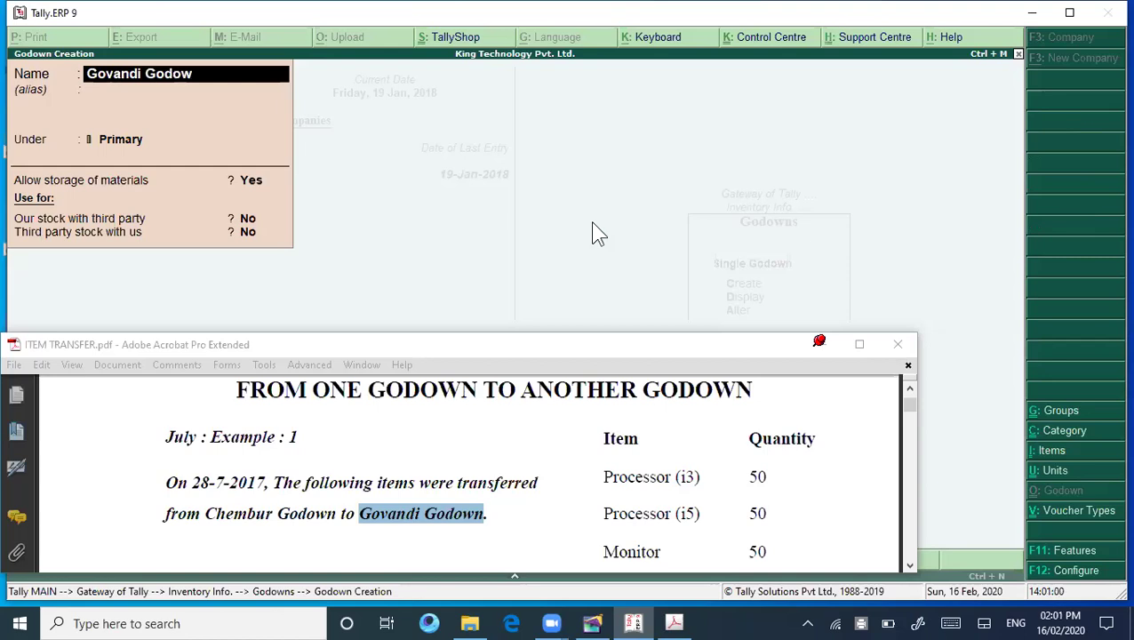
{"action": "key", "text": "Return"}
{"action": "key", "text": "Return"}
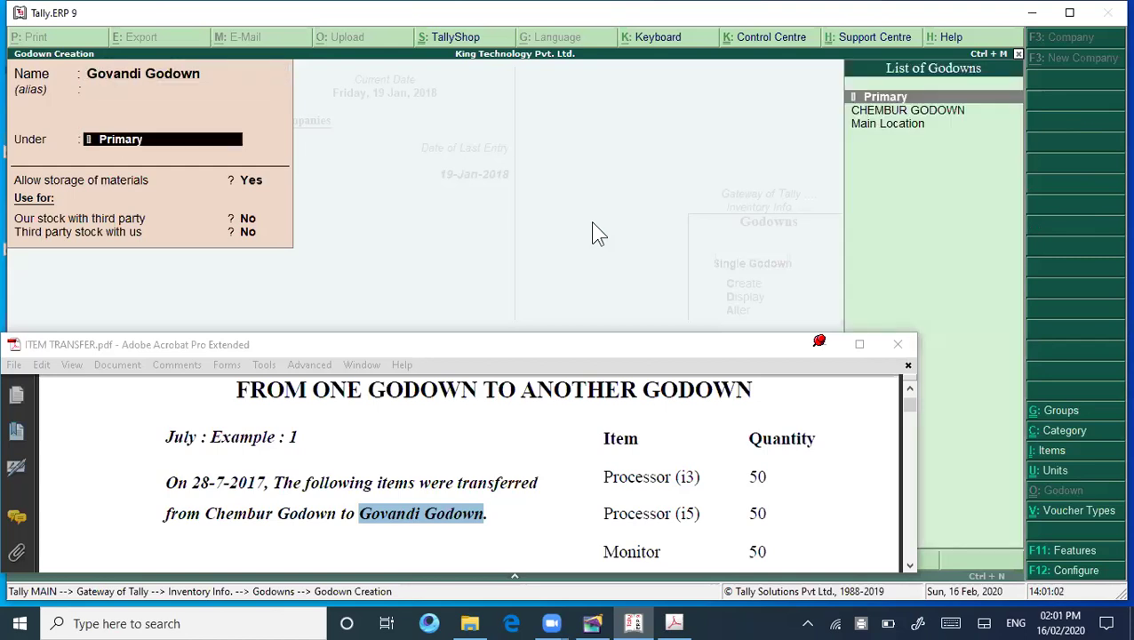
{"action": "key", "text": "Return"}
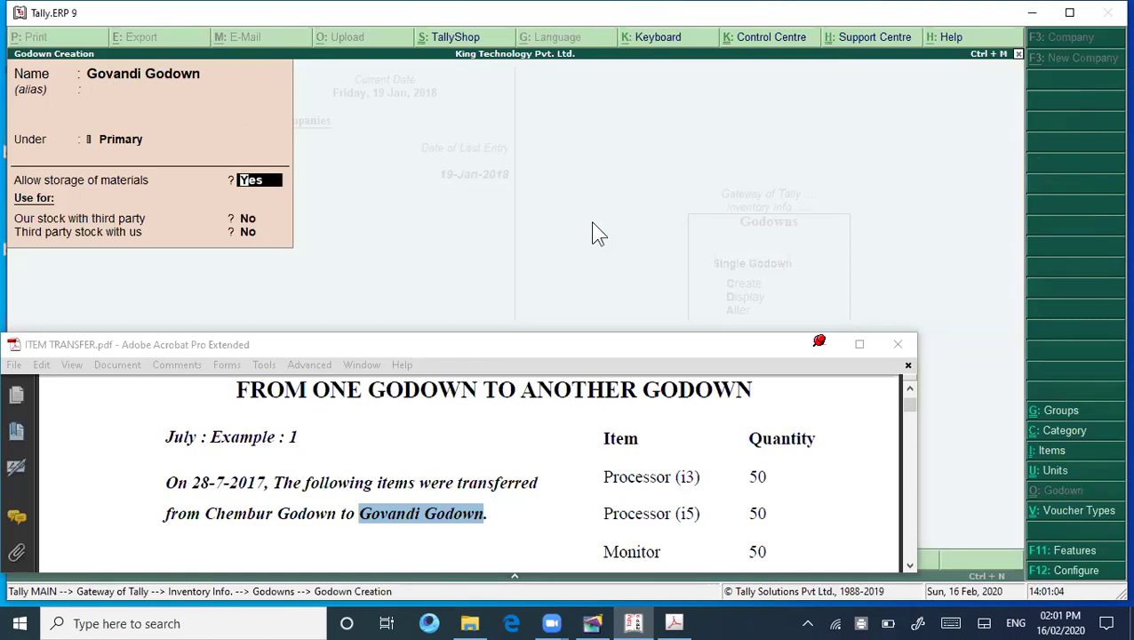
{"action": "key", "text": "Return"}
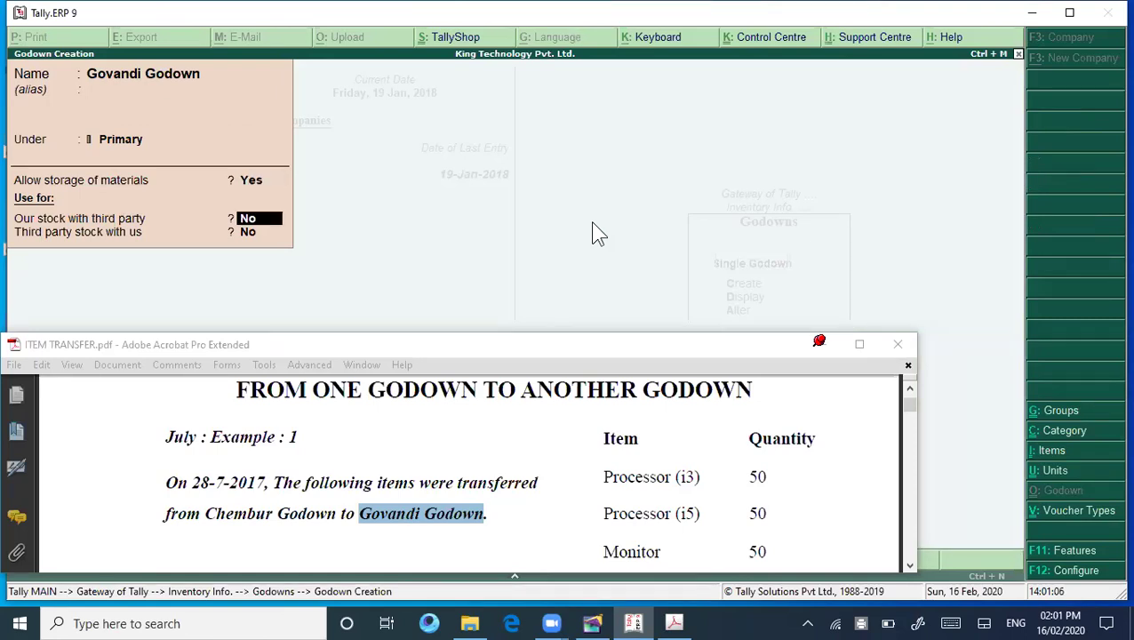
{"action": "key", "text": "Return"}
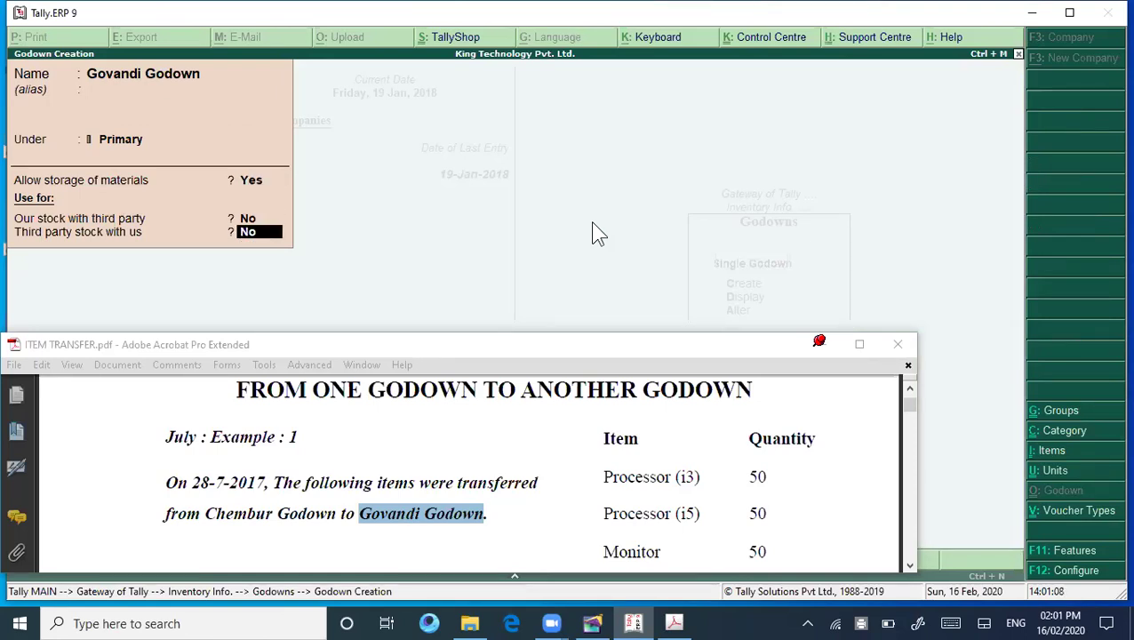
{"action": "key", "text": "Return"}
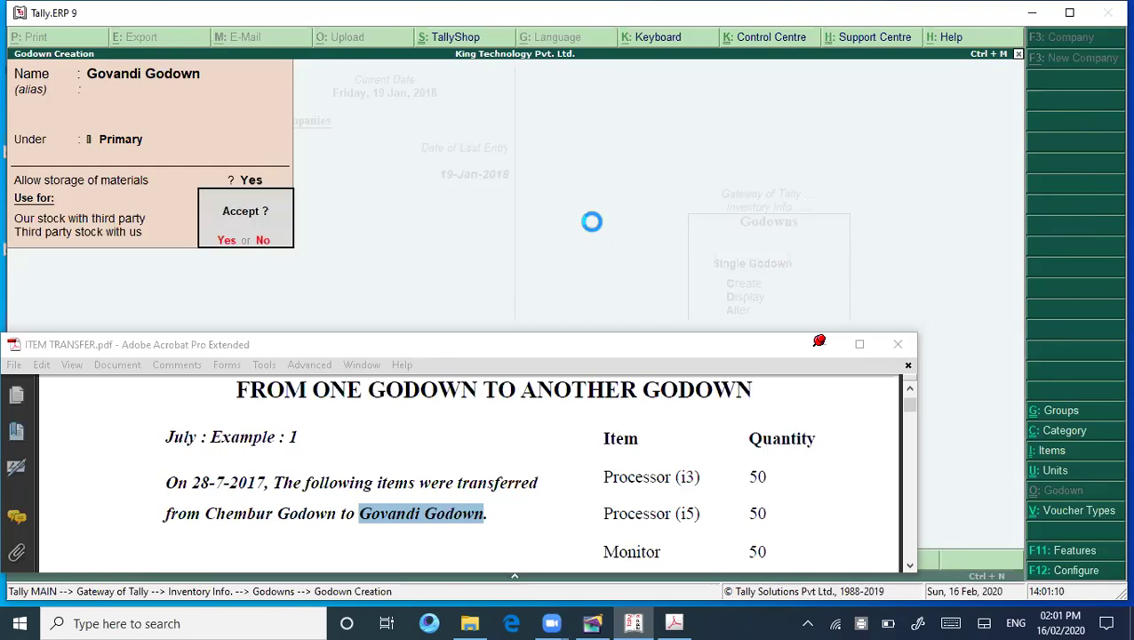
{"action": "key", "text": "Return"}
{"action": "key", "text": "Escape"}
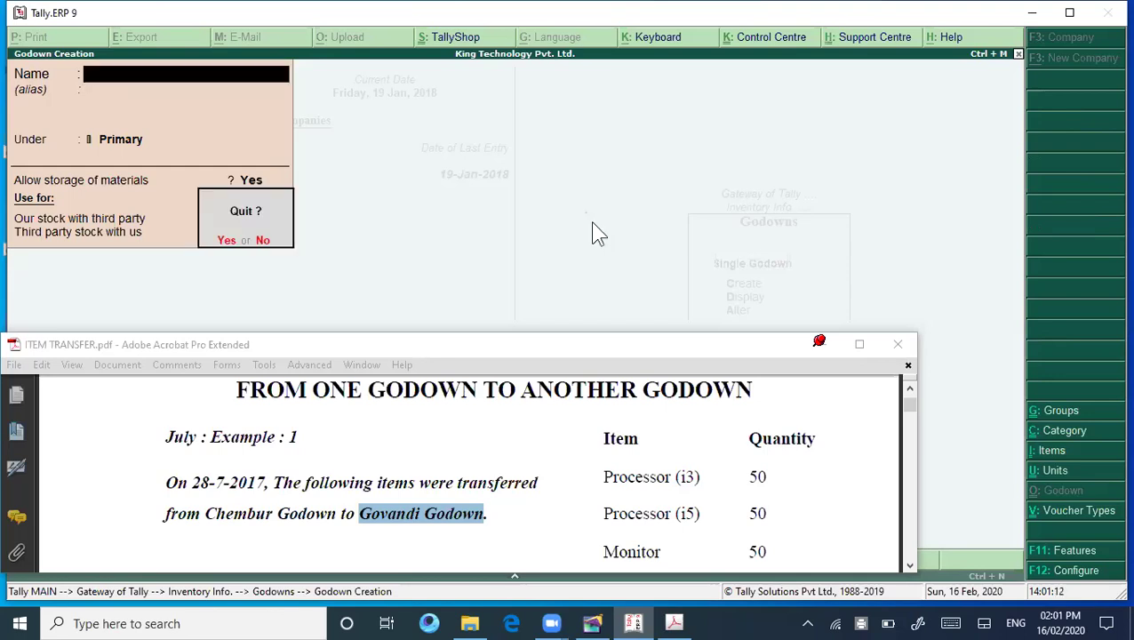
{"action": "key", "text": "Return"}
{"action": "key", "text": "Escape"}
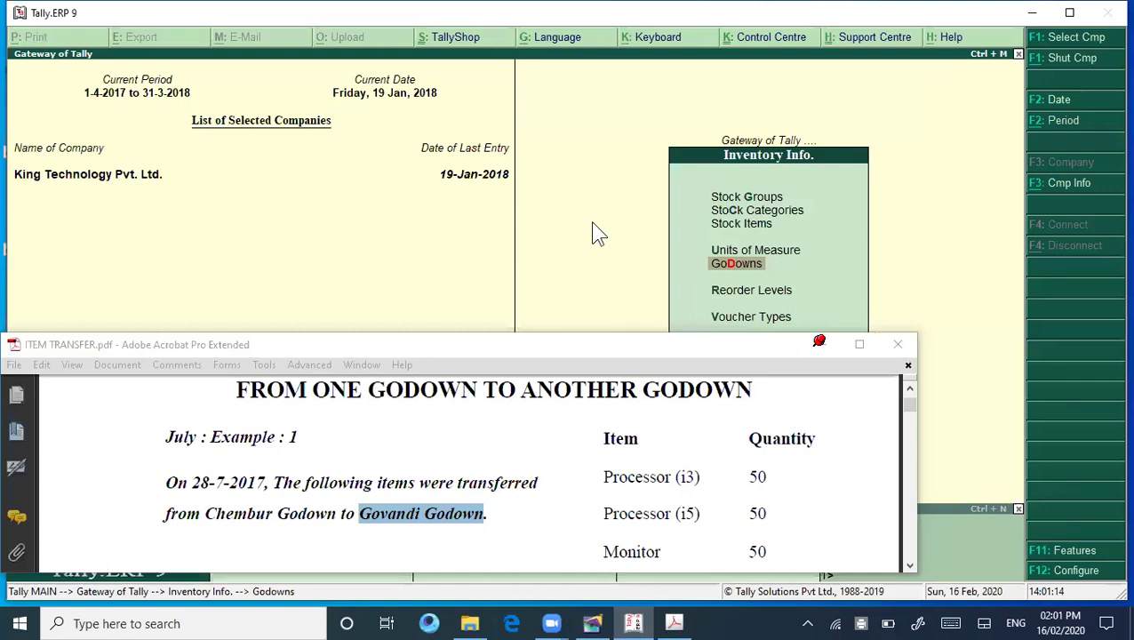
{"action": "key", "text": "Escape"}
- Open a new Stock Journal inventory voucher for a transfer of materials
{"action": "key", "text": "Down"}
{"action": "key", "text": "Down"}
{"action": "key", "text": "Down"}
{"action": "key", "text": "Up"}
{"action": "key", "text": "Return"}
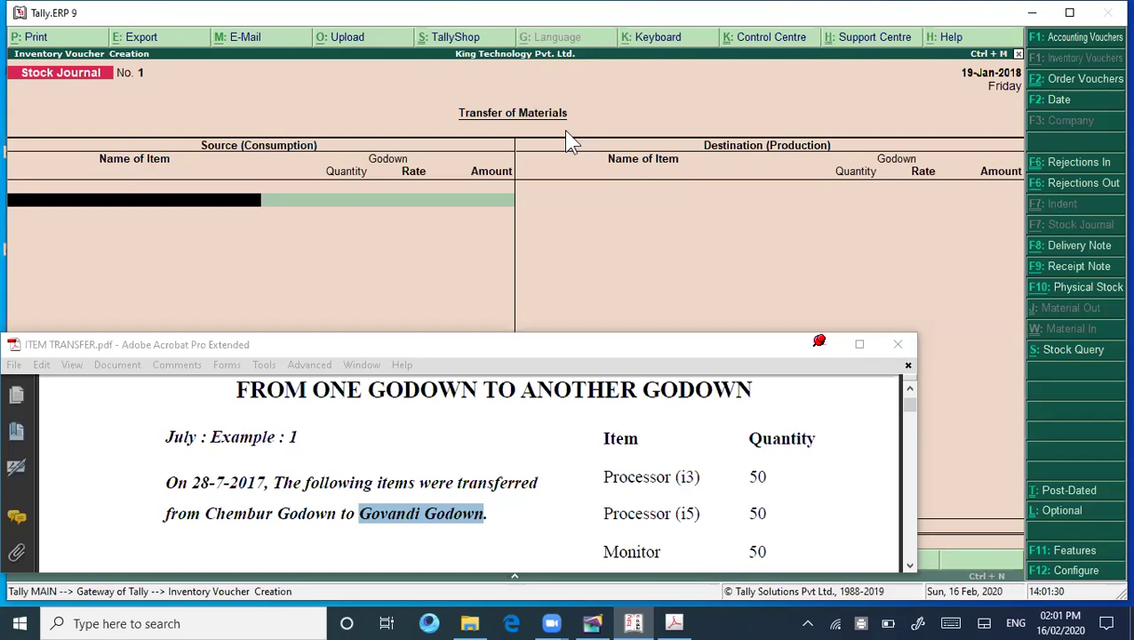
- Enter Proceeor I3 as the first source item from CHEMBUR GODOWN with quantity 50, accepting the proposed rate and amount
{"action": "left_click", "coordinate": [908, 566]}
{"action": "left_click", "coordinate": [908, 566]}
{"action": "left_click", "coordinate": [908, 566]}
{"action": "left_click", "coordinate": [909, 566]}
{"action": "left_click", "coordinate": [908, 566]}
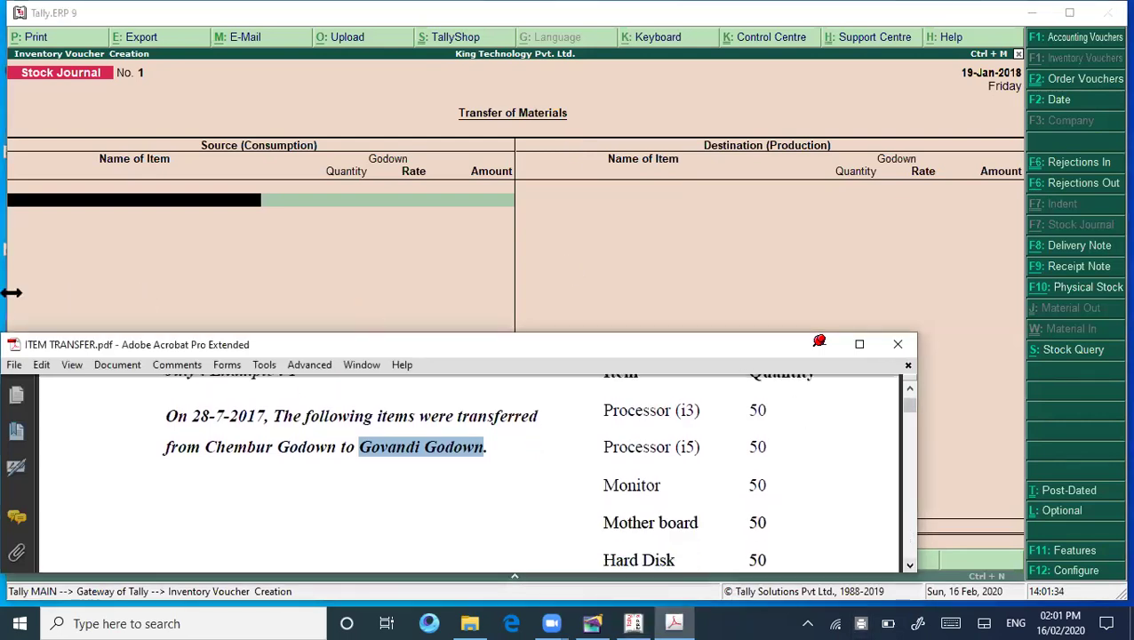
{"action": "left_click", "coordinate": [45, 211]}
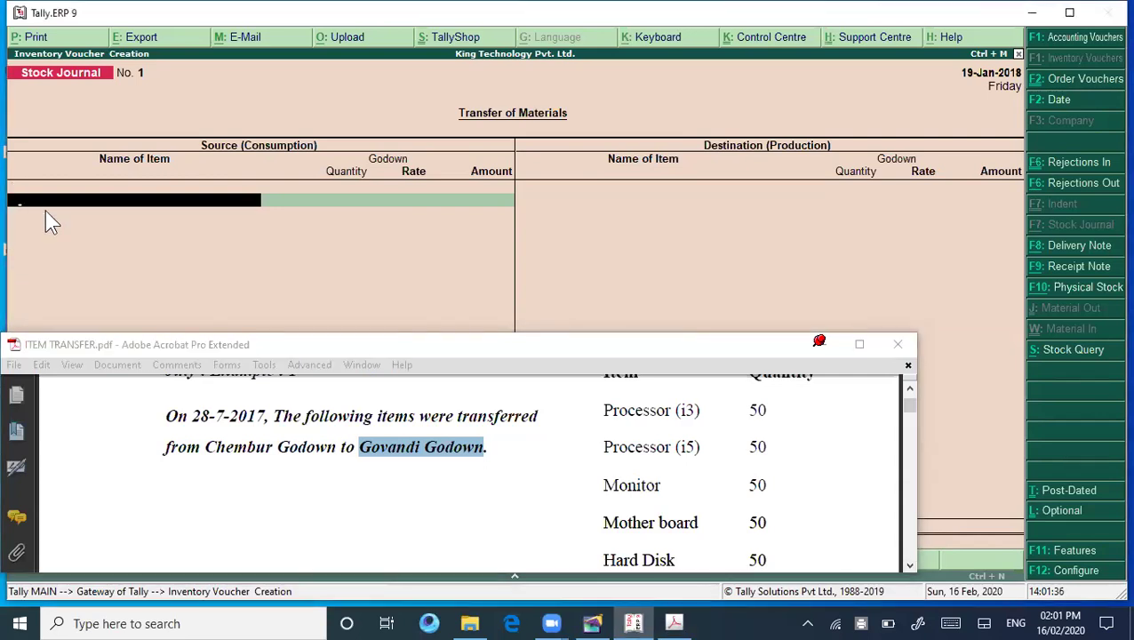
{"action": "type", "text": "P"}
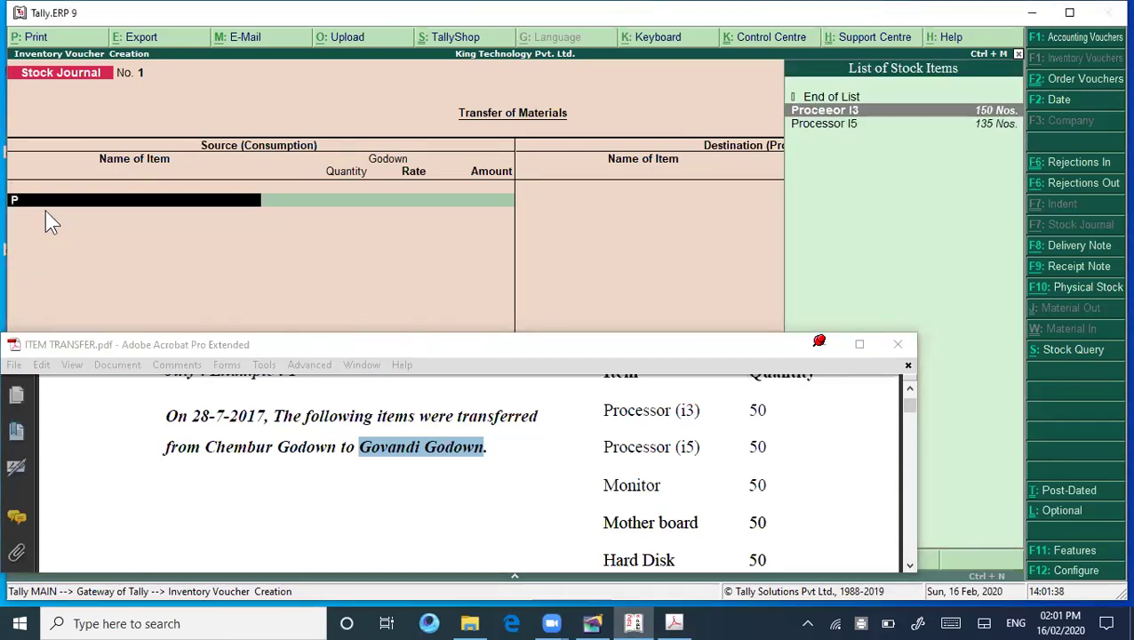
{"action": "key", "text": "Return"}
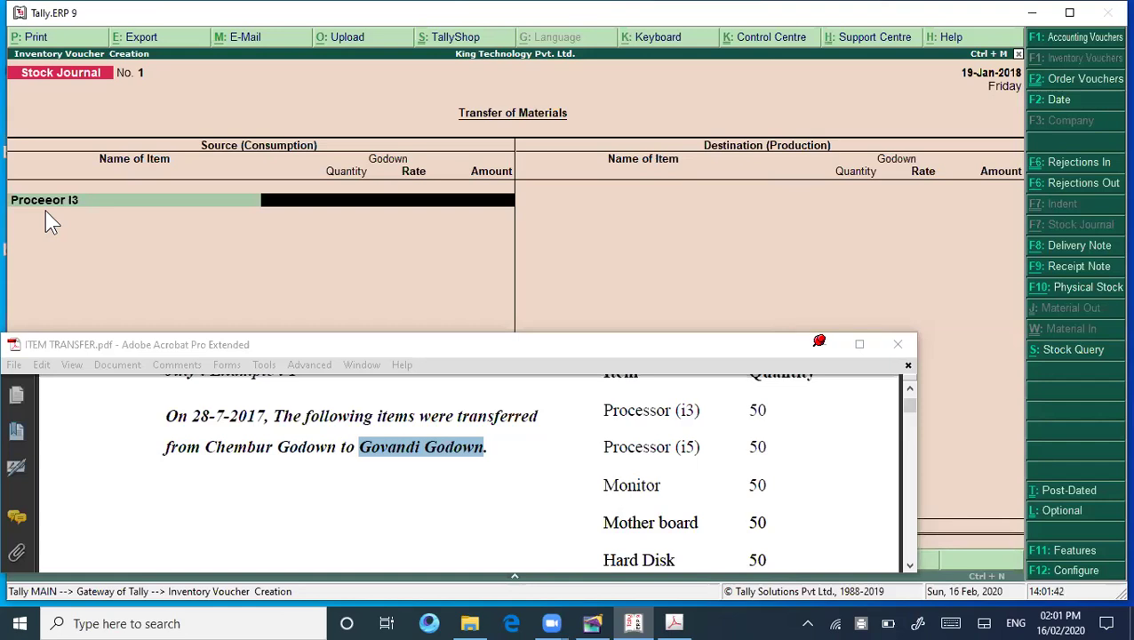
{"action": "type", "text": "50"}
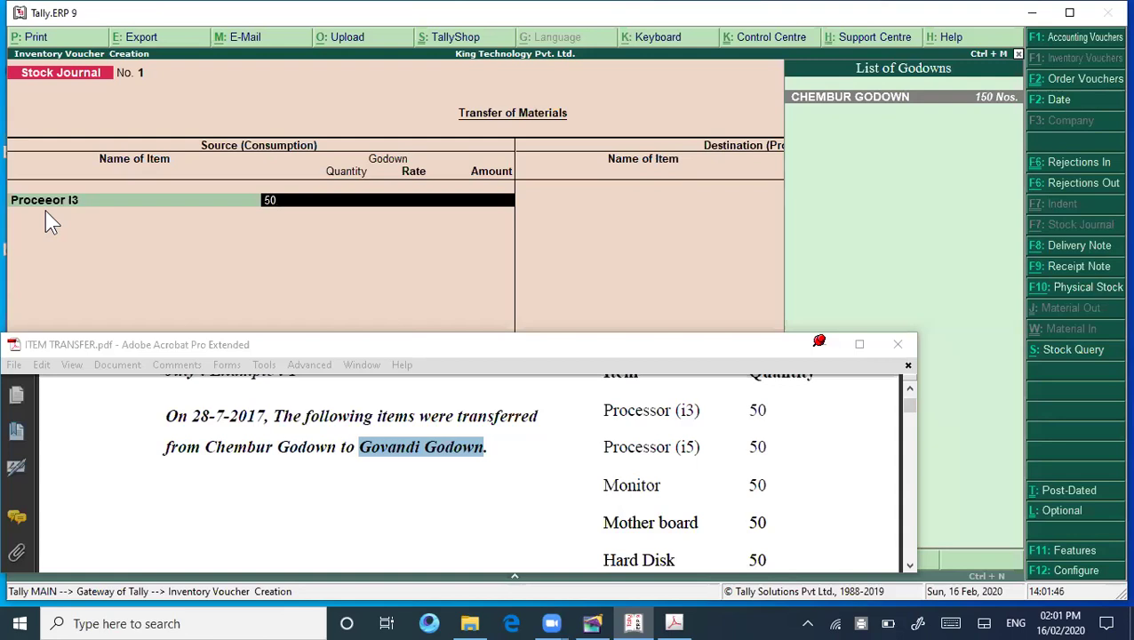
{"action": "key", "text": "Return"}
{"action": "type", "text": "50"}
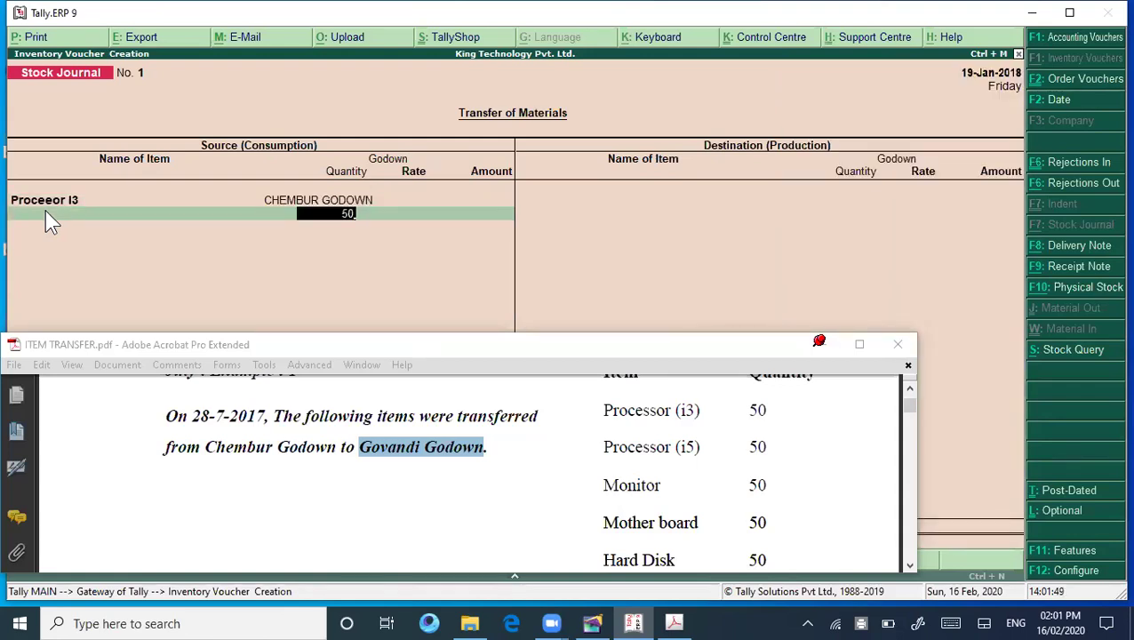
{"action": "key", "text": "Return"}
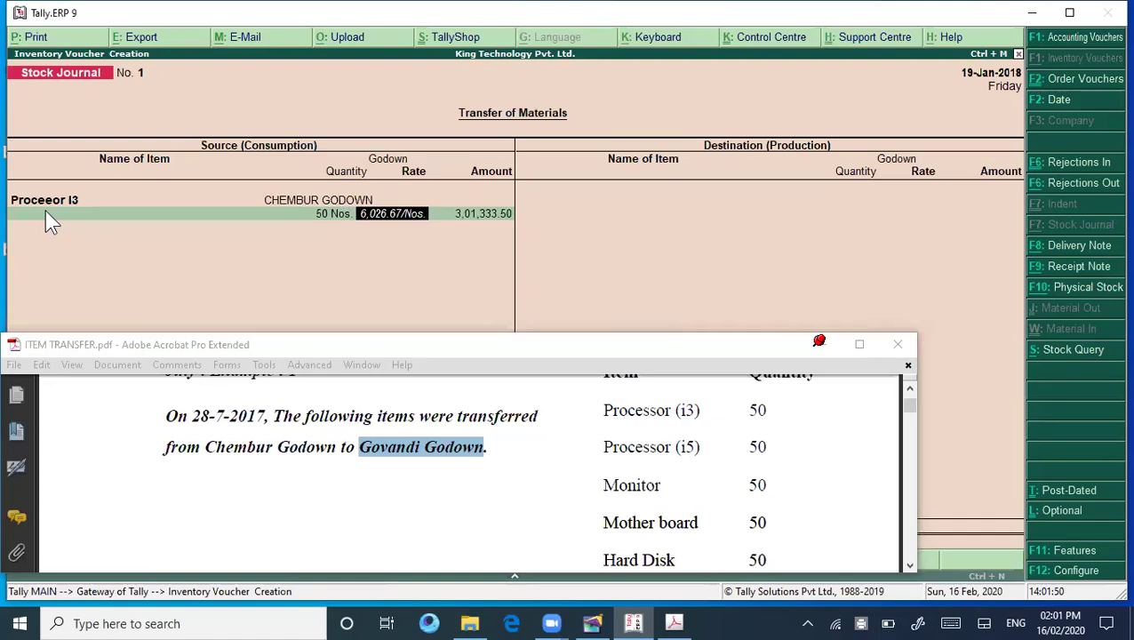
{"action": "key", "text": "Return"}
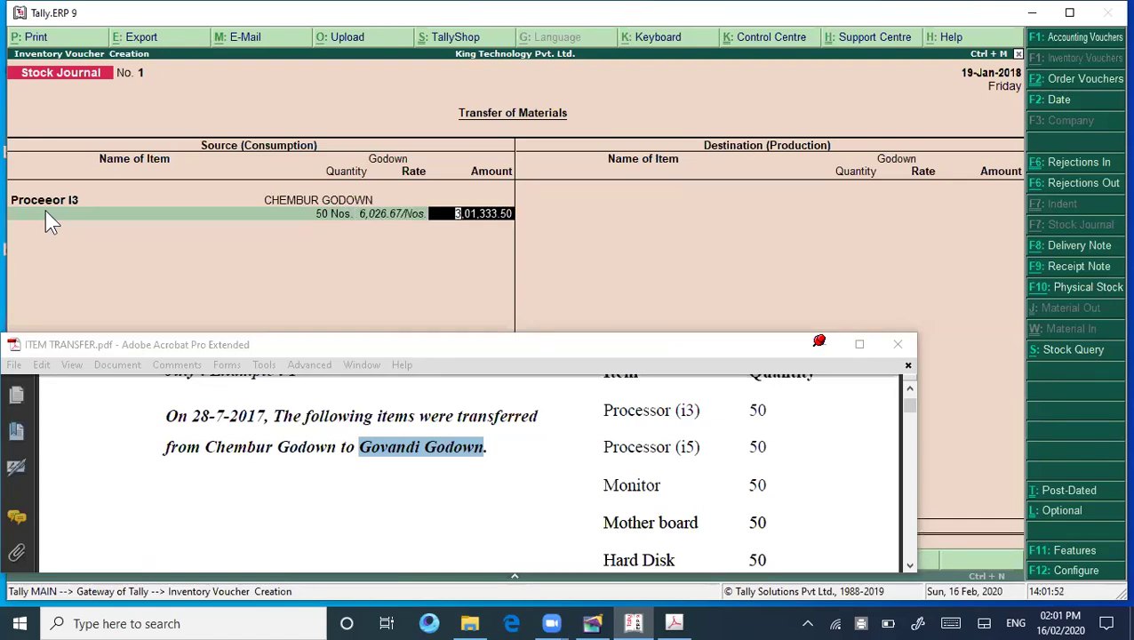
{"action": "key", "text": "Return"}
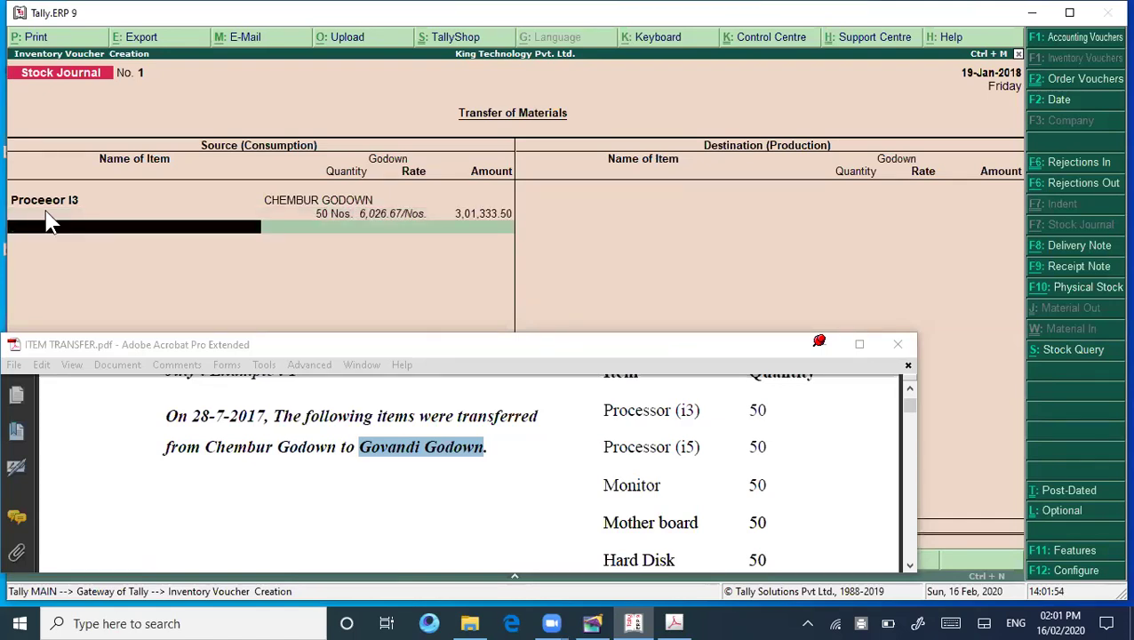
- Add Processor I5 as a source item from CHEMBUR GODOWN with quantity 50, accepting the proposed rate and amount
{"action": "type", "text": "P"}
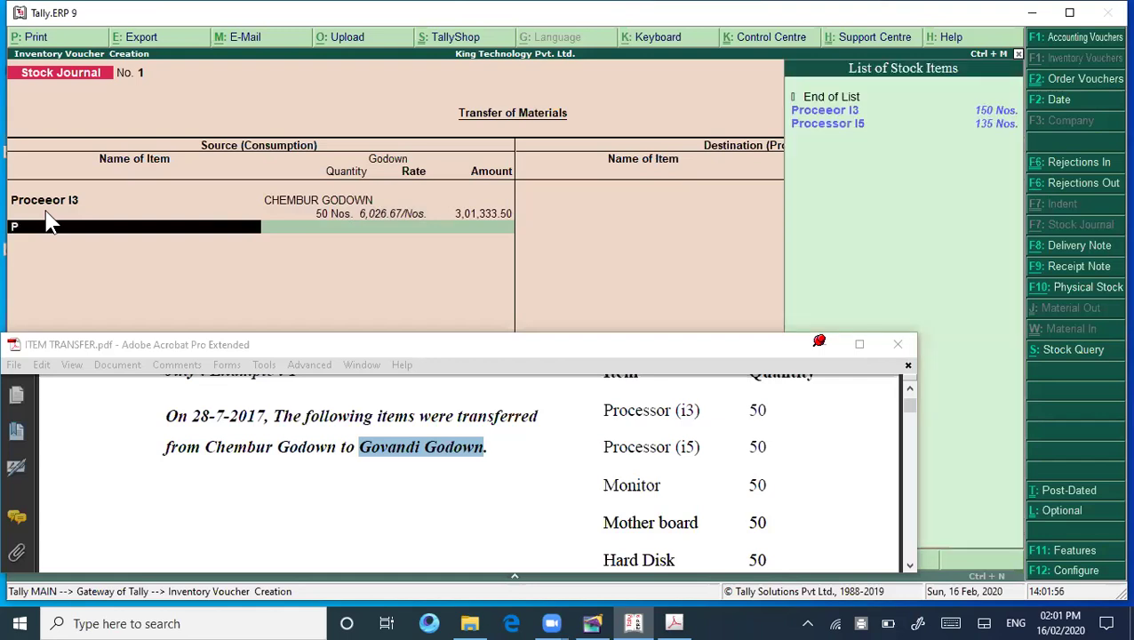
{"action": "key", "text": "Down"}
{"action": "key", "text": "Return"}
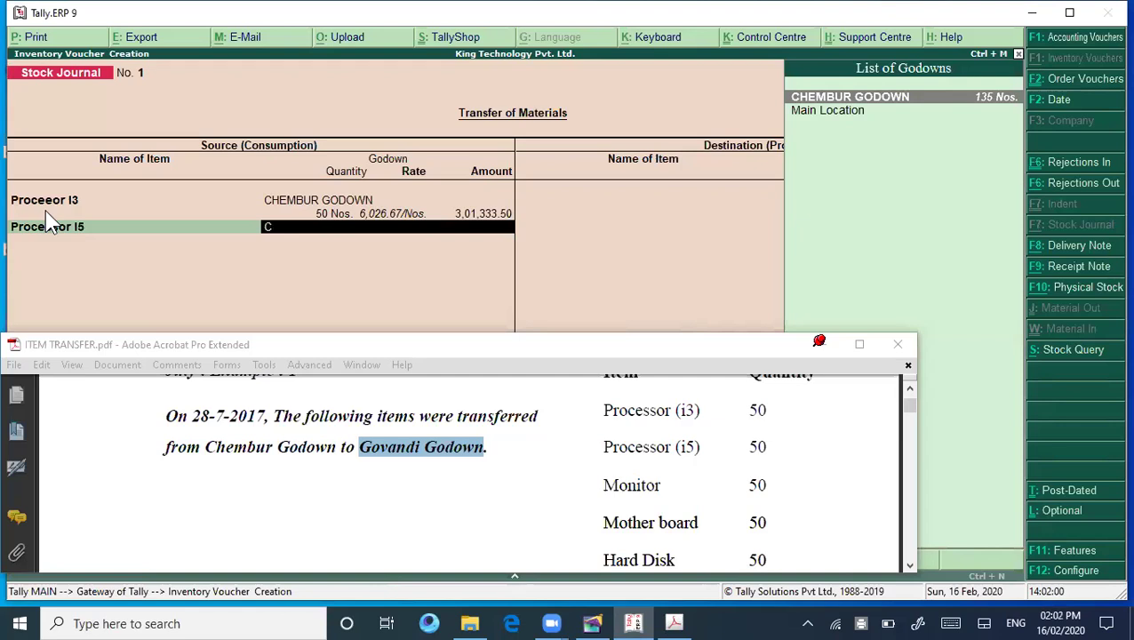
{"action": "key", "text": "Return"}
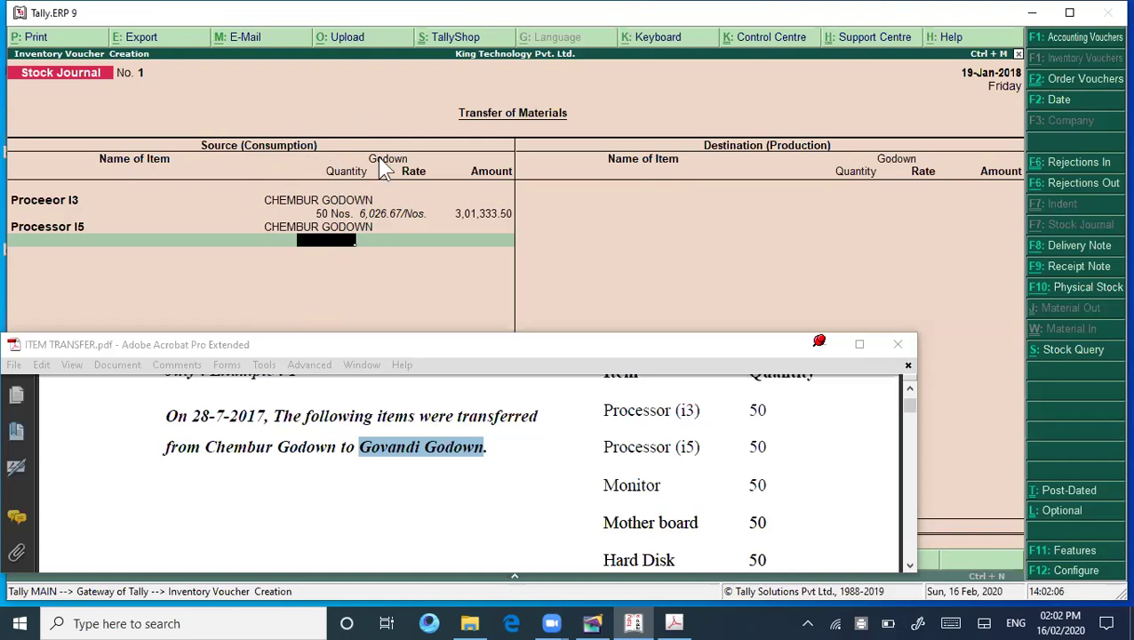
{"action": "type", "text": "50"}
{"action": "key", "text": "Return"}
{"action": "key", "text": "Return"}
{"action": "key", "text": "Return"}
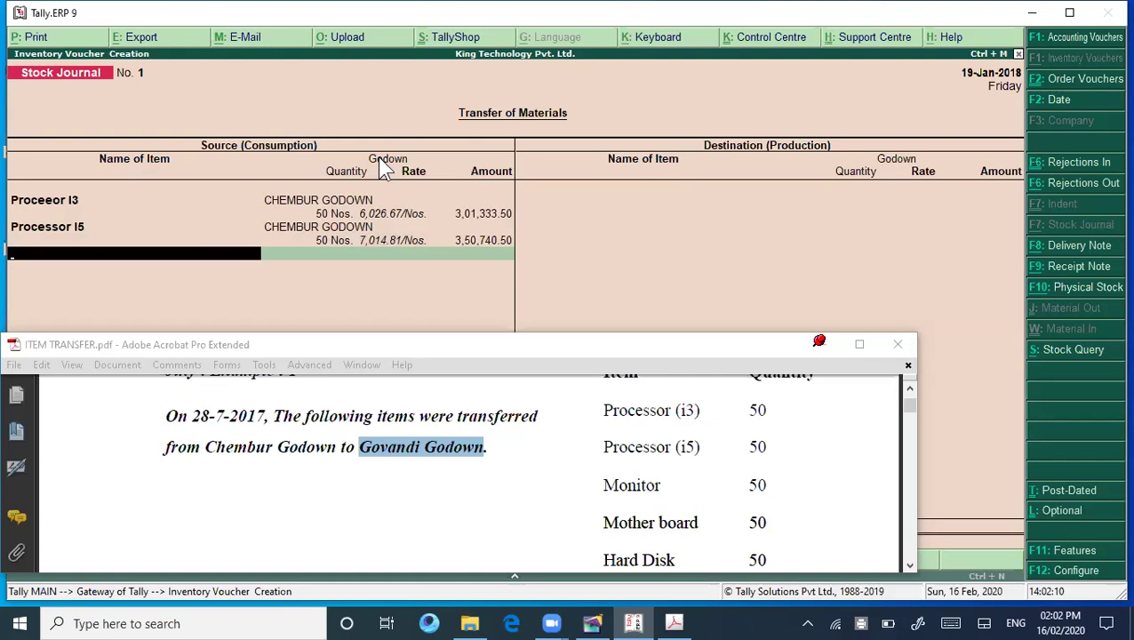
- Add Monitor as a source item from CHEMBUR GODOWN with quantity 50, accepting the proposed rate and amount
{"action": "type", "text": "M"}
{"action": "key", "text": "Down"}
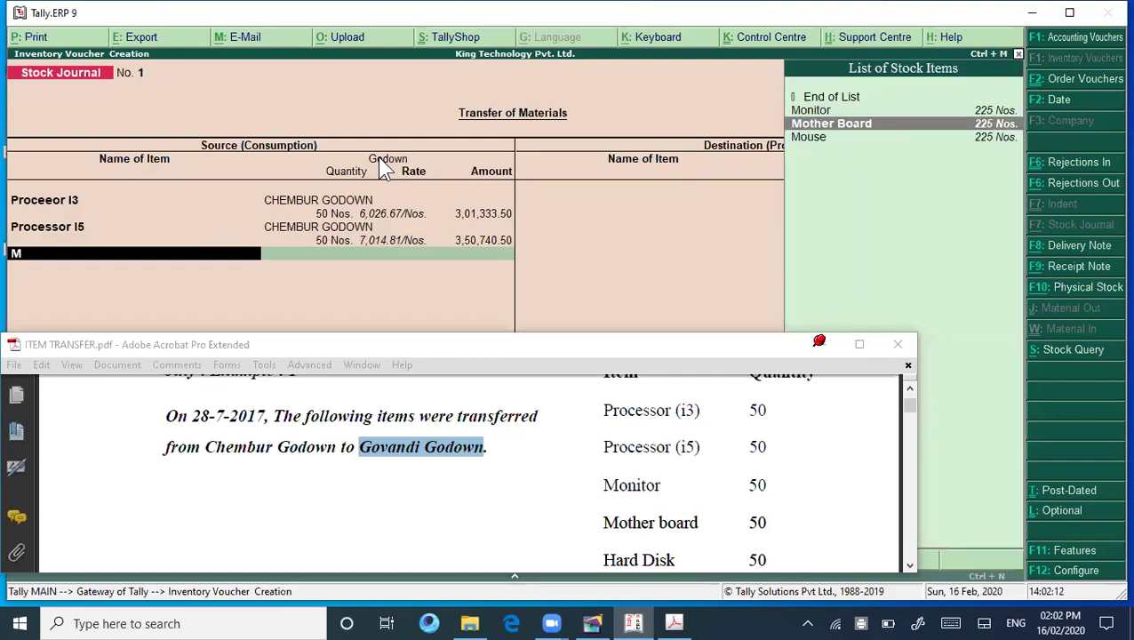
{"action": "key", "text": "Up"}
{"action": "key", "text": "Return"}
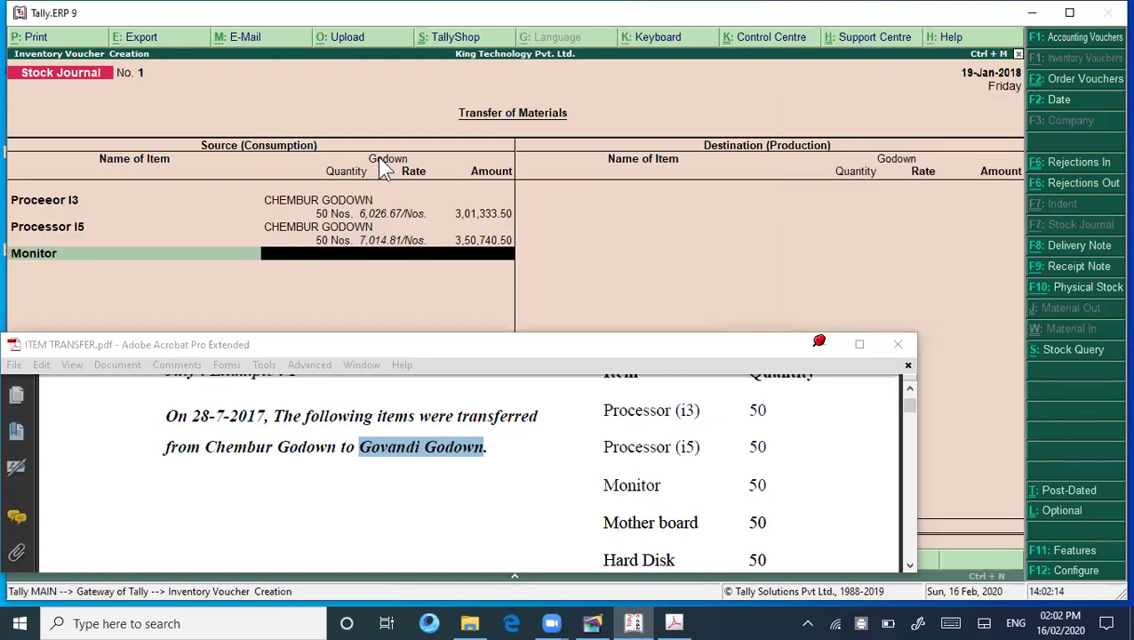
{"action": "type", "text": "C"}
{"action": "key", "text": "Return"}
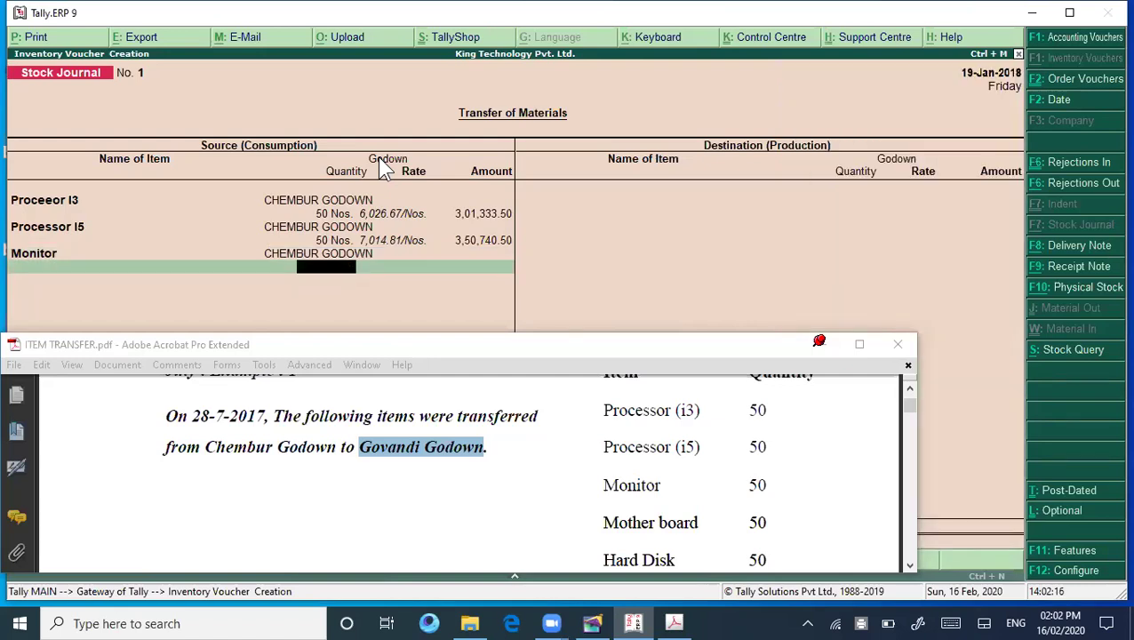
{"action": "type", "text": "50"}
{"action": "key", "text": "Return"}
{"action": "key", "text": "Return"}
{"action": "key", "text": "Return"}
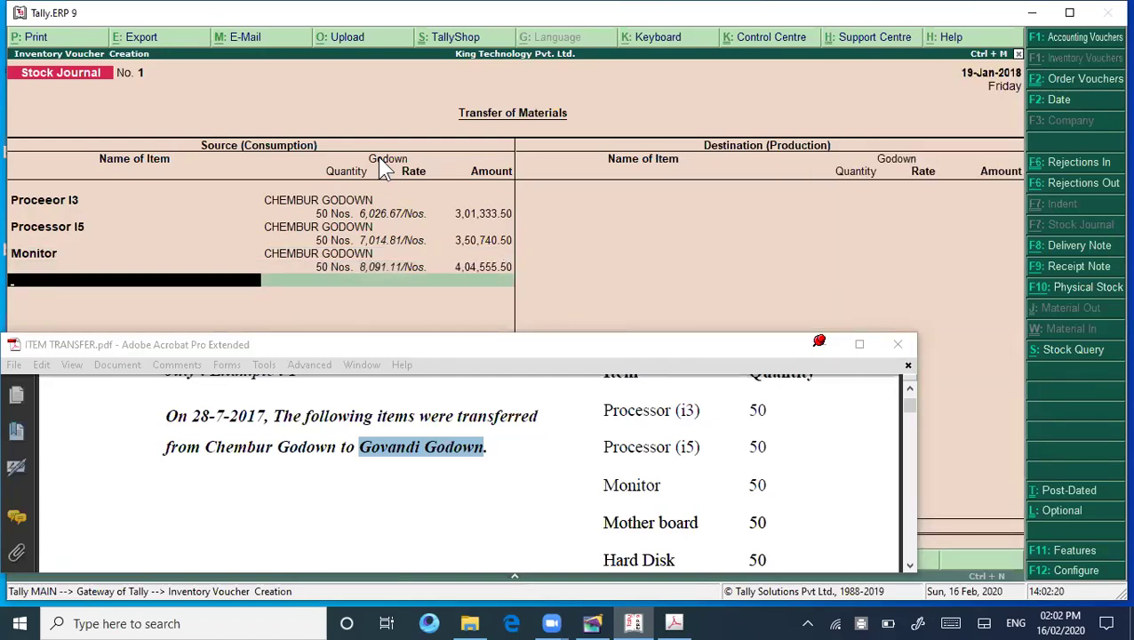
- Add Mother Board as a source item from CHEMBUR GODOWN with quantity 50, accepting the proposed rate and amount
{"action": "type", "text": "M"}
{"action": "key", "text": "Down"}
{"action": "key", "text": "Down"}
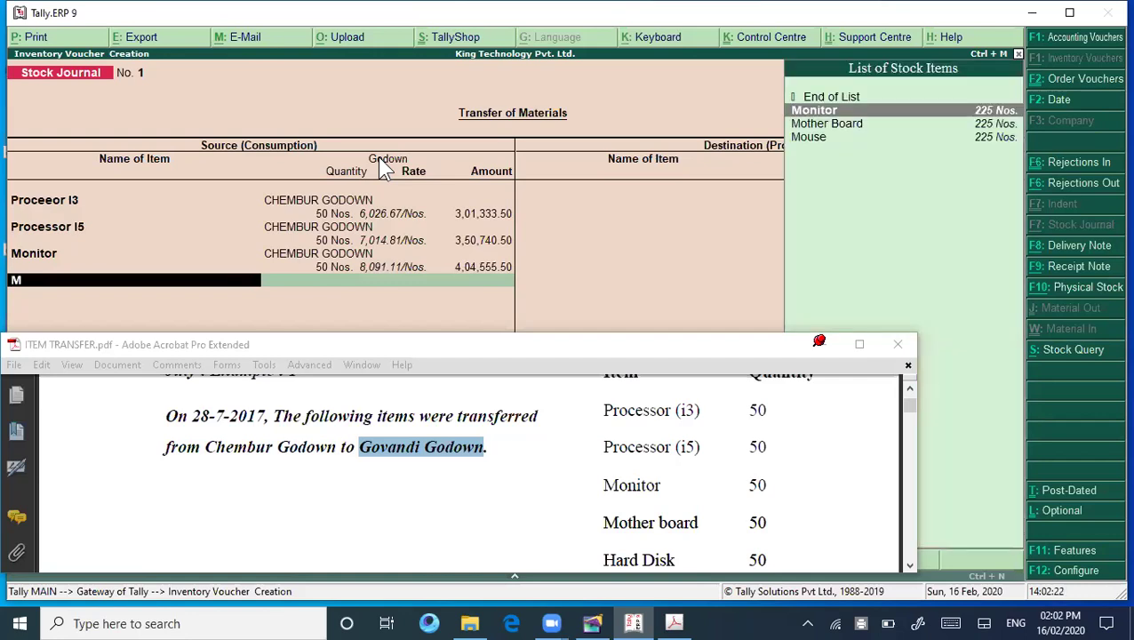
{"action": "key", "text": "Return"}
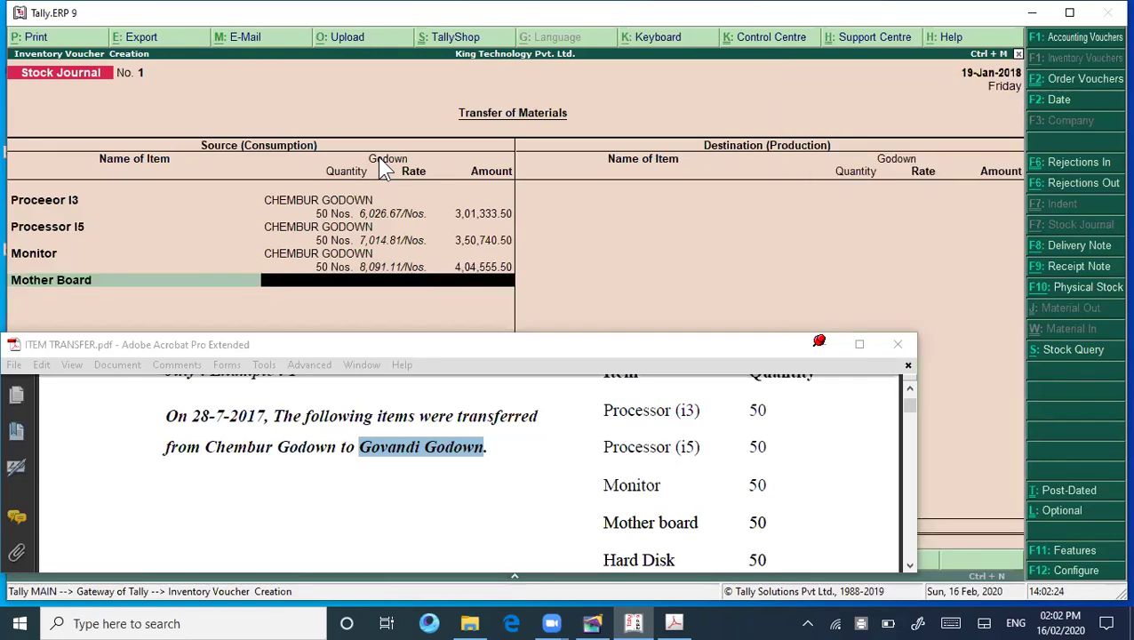
{"action": "type", "text": "C"}
{"action": "key", "text": "Return"}
{"action": "type", "text": "50"}
{"action": "key", "text": "Return"}
{"action": "key", "text": "Return"}
{"action": "key", "text": "Return"}
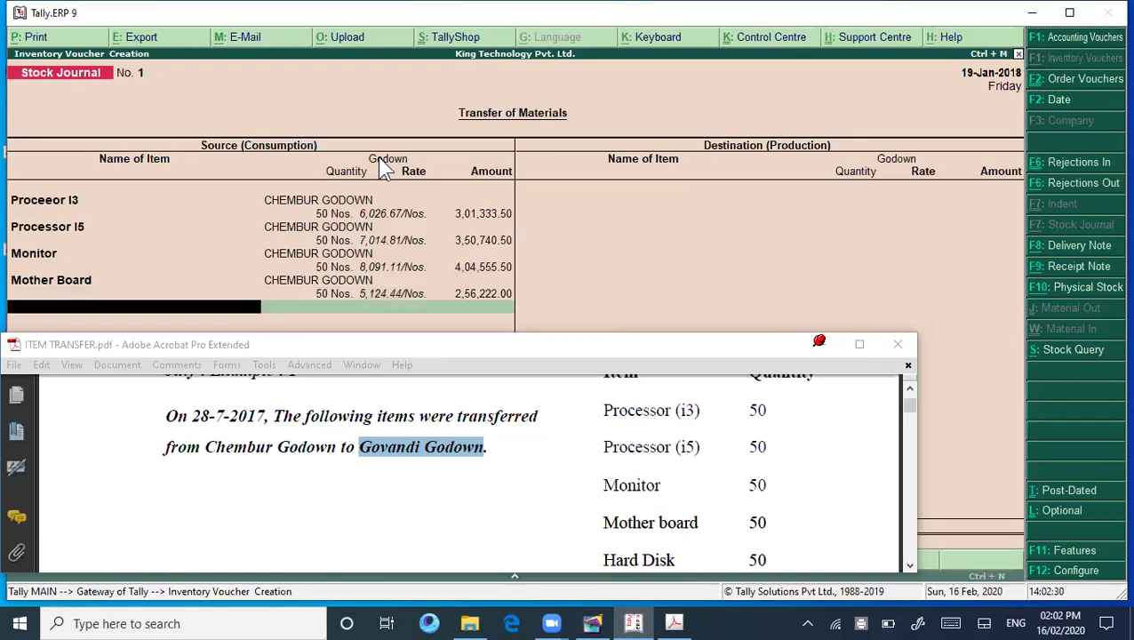
- Add Hard Disk as a source item from CHEMBUR GODOWN with quantity 50, accepting the proposed rate and amount
{"action": "type", "text": "Hard Disk"}
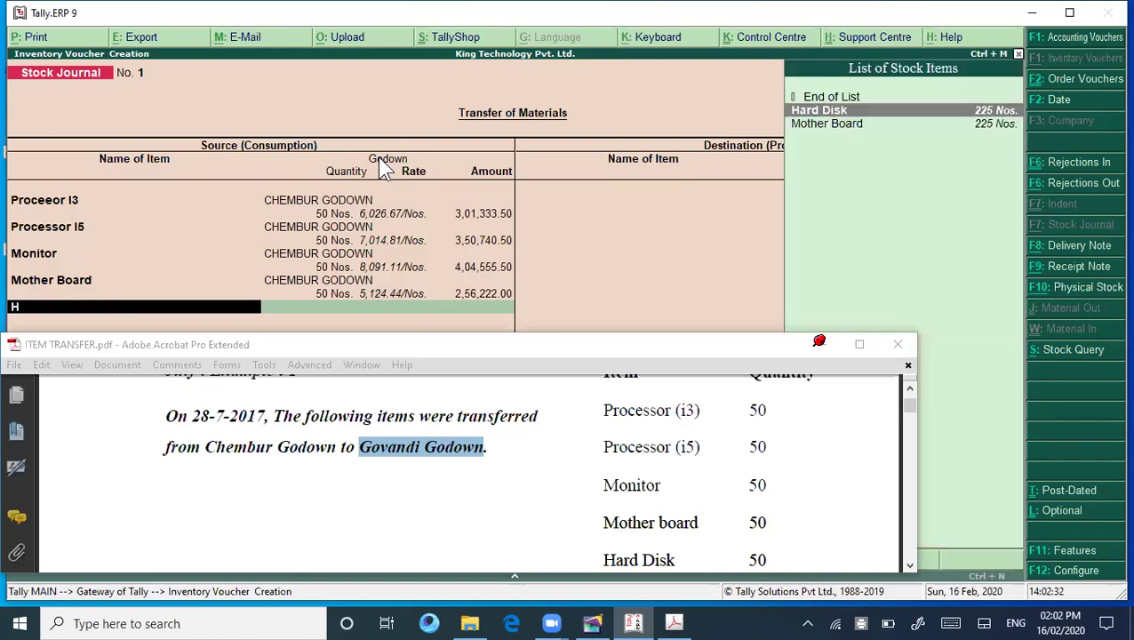
{"action": "key", "text": "Return"}
{"action": "type", "text": "C"}
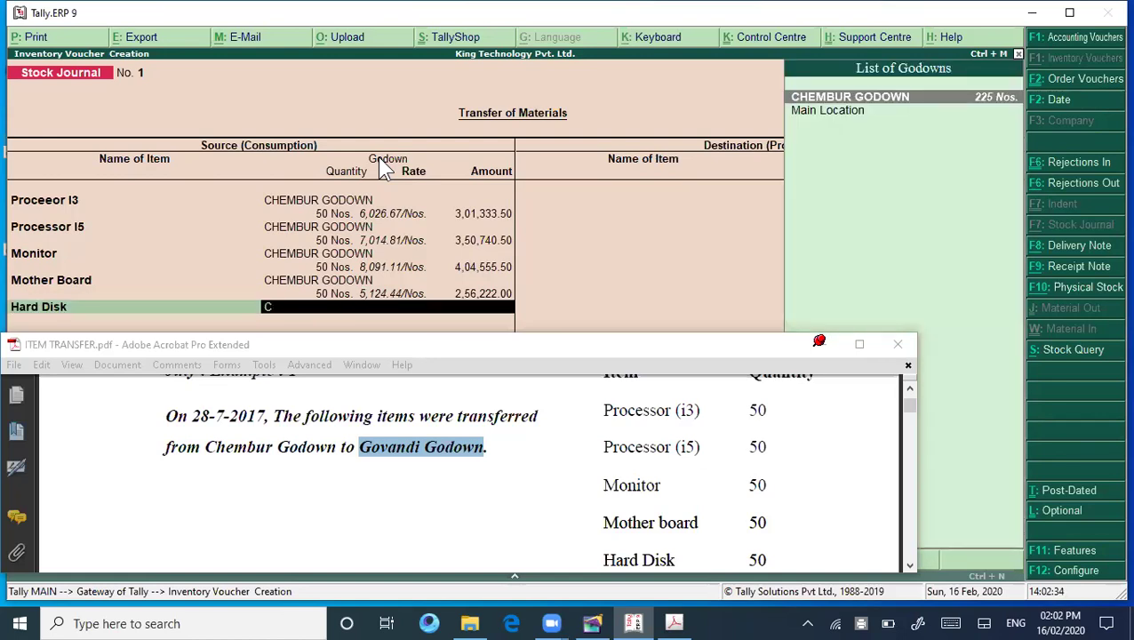
{"action": "key", "text": "Return"}
{"action": "type", "text": "50"}
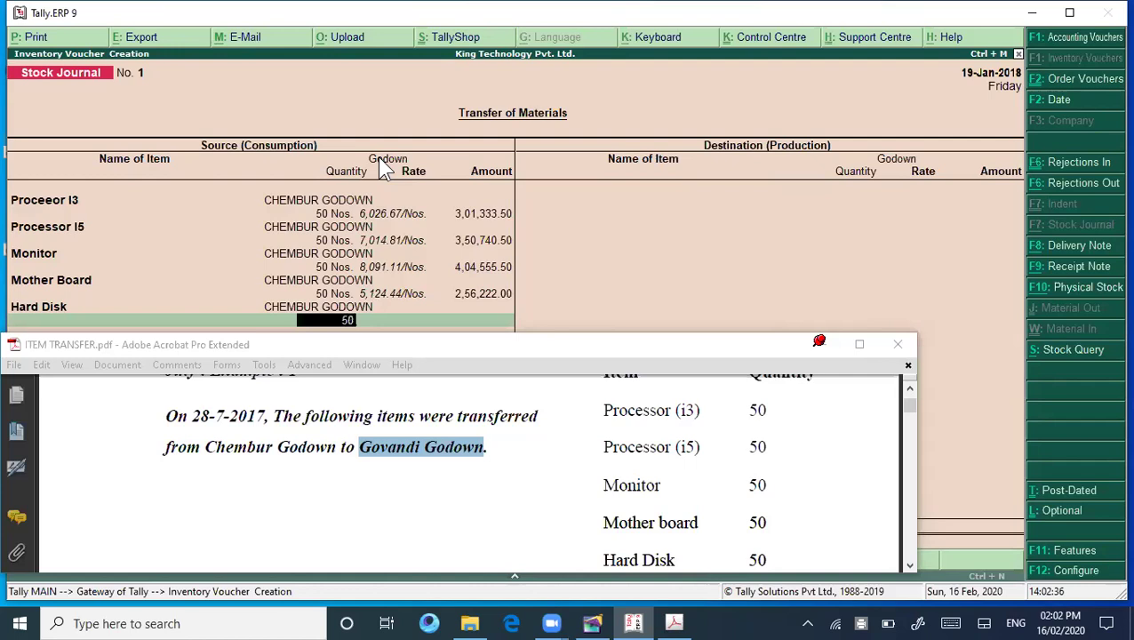
{"action": "key", "text": "Return"}
{"action": "key", "text": "Return"}
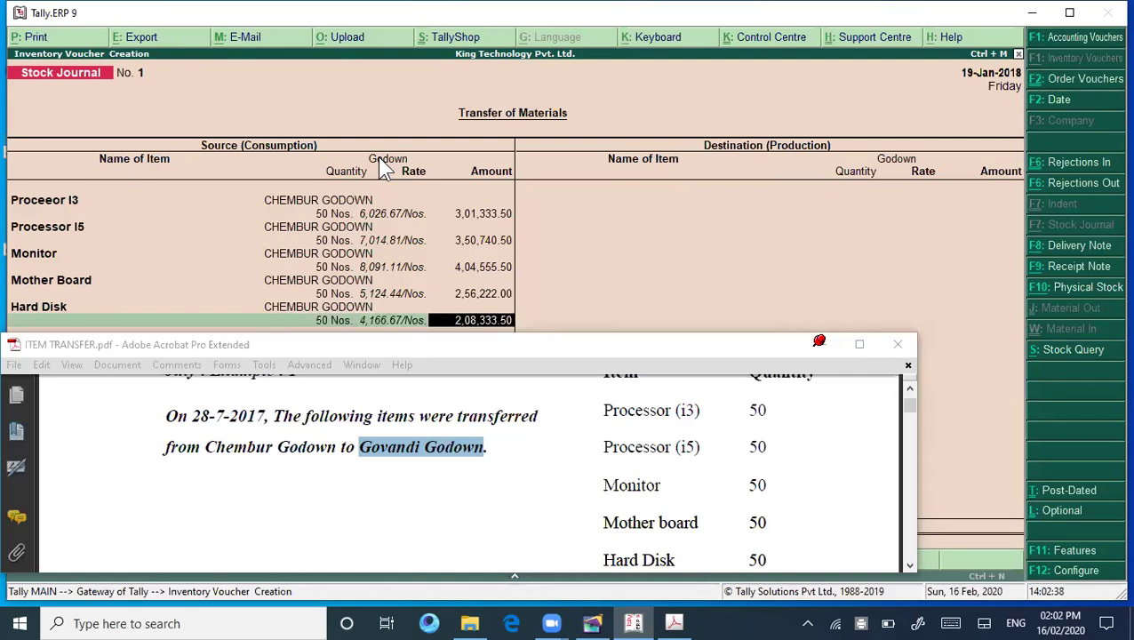
{"action": "key", "text": "Return"}
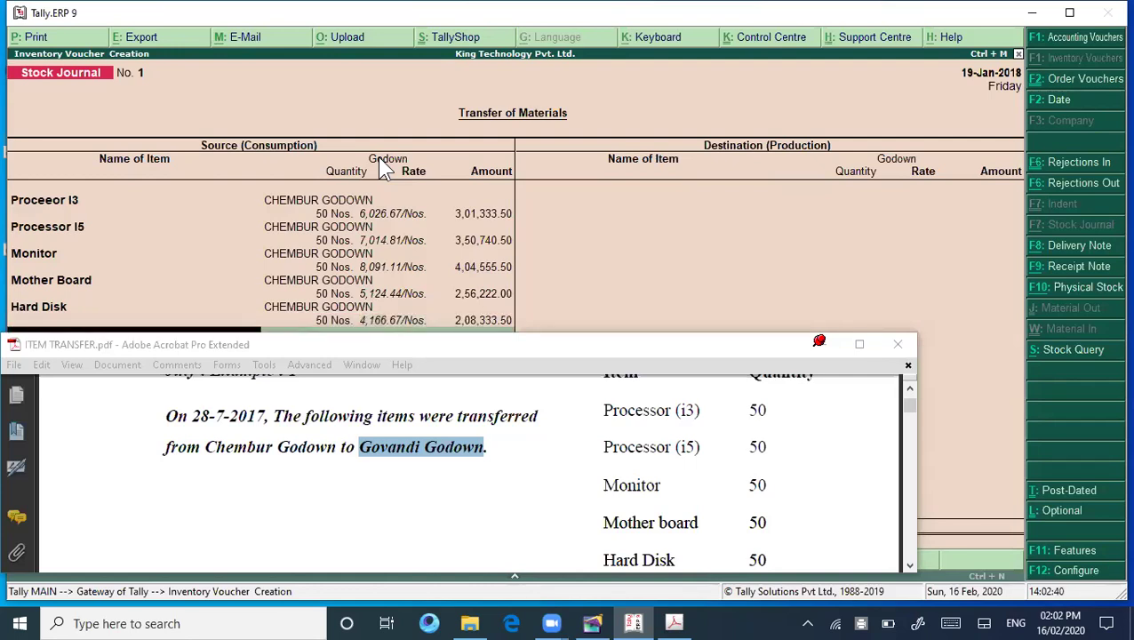
- Move the PDF item list clear of the source entries and add Keyboard from CHEMBUR GODOWN with quantity 50, accepting the proposed rate and amount
{"action": "left_click_drag", "start_coordinate": [908, 565], "coordinate": [908, 565]}
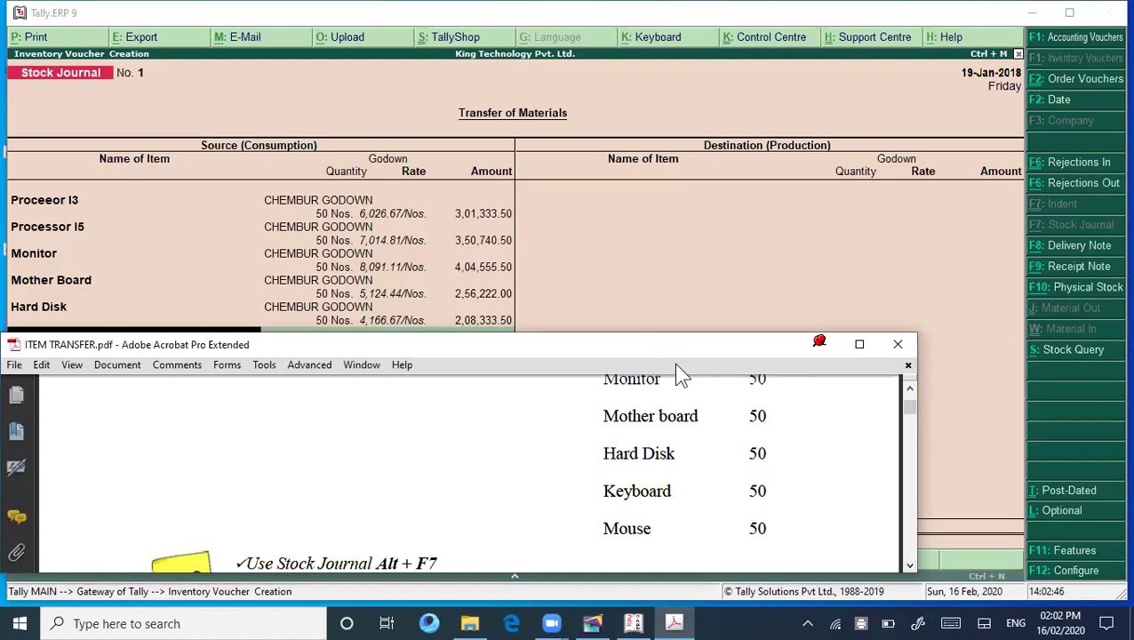
{"action": "left_click_drag", "start_coordinate": [676, 364], "coordinate": [833, 447]}
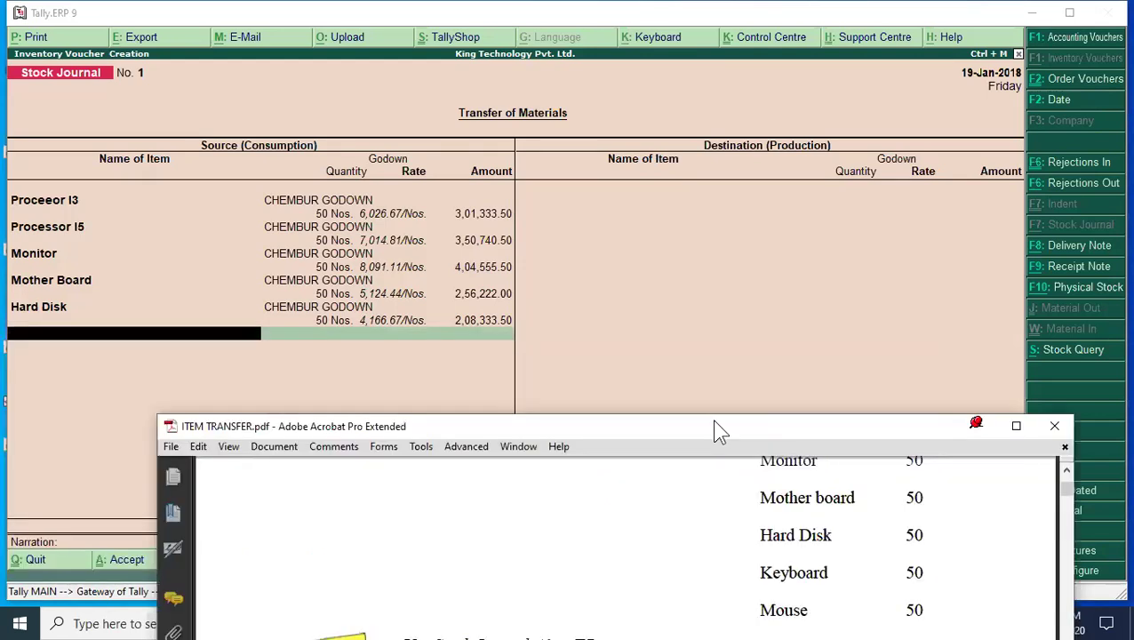
{"action": "left_click", "coordinate": [40, 353]}
{"action": "type", "text": "K"}
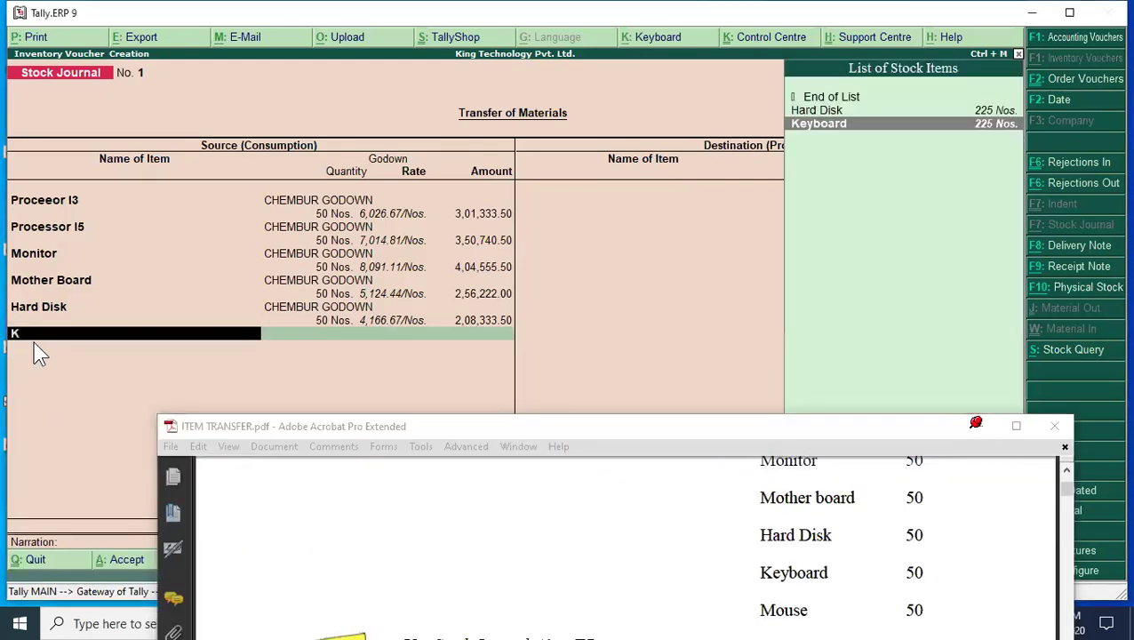
{"action": "key", "text": "Return"}
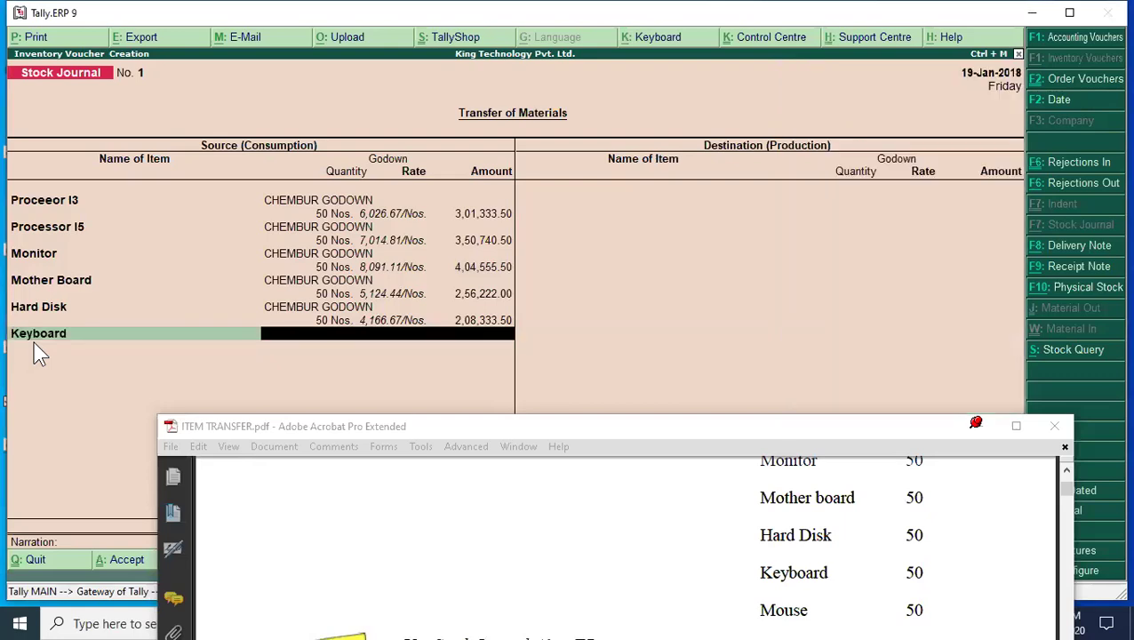
{"action": "type", "text": "C"}
{"action": "key", "text": "Return"}
{"action": "type", "text": "50"}
{"action": "key", "text": "Return"}
{"action": "key", "text": "Return"}
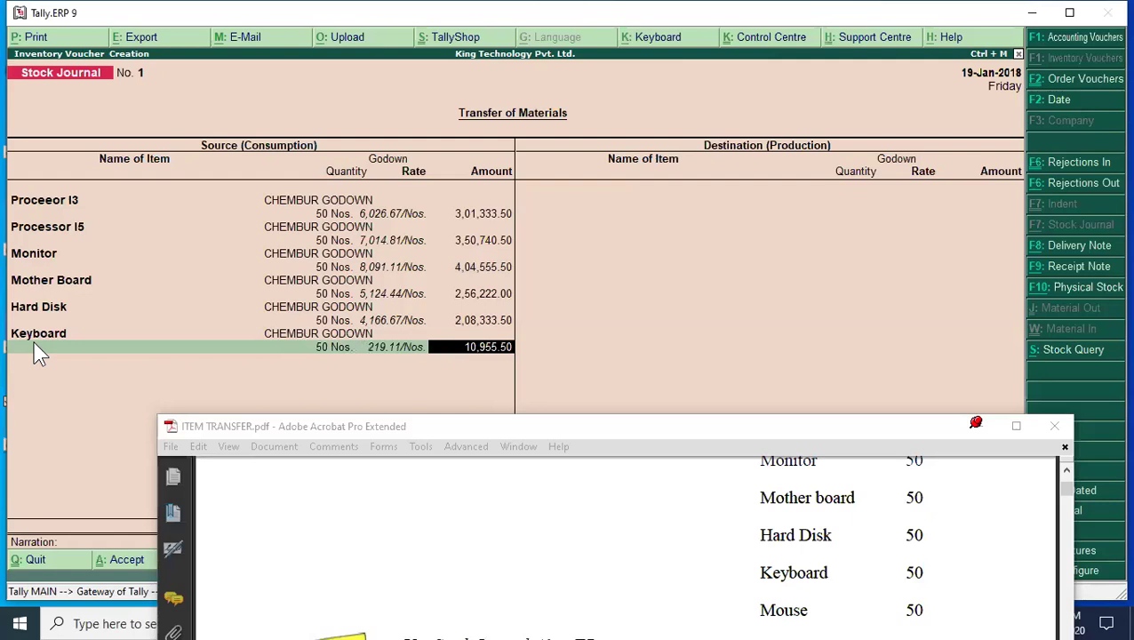
{"action": "key", "text": "Return"}
- Add Mouse as the last source item from CHEMBUR GODOWN with quantity 50, accepting the proposed values, and end the source list
{"action": "type", "text": "M"}
{"action": "key", "text": "Down"}
{"action": "key", "text": "Down"}
{"action": "key", "text": "Return"}
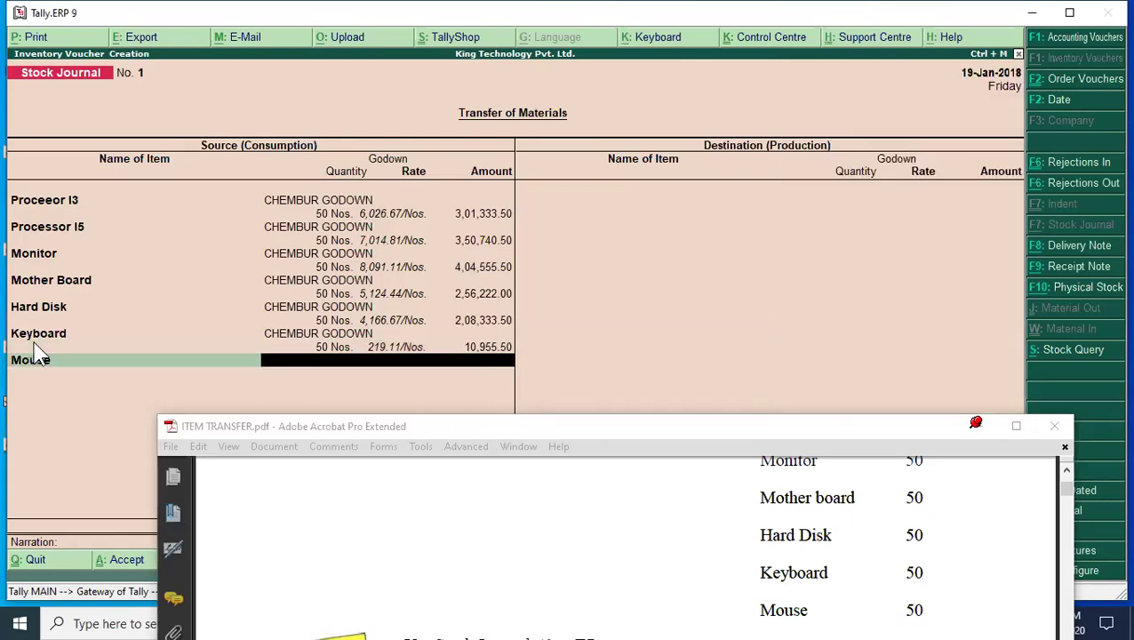
{"action": "type", "text": "C"}
{"action": "key", "text": "Return"}
{"action": "type", "text": "50"}
{"action": "key", "text": "Return"}
{"action": "key", "text": "Return"}
{"action": "key", "text": "Return"}
{"action": "key", "text": "Return"}
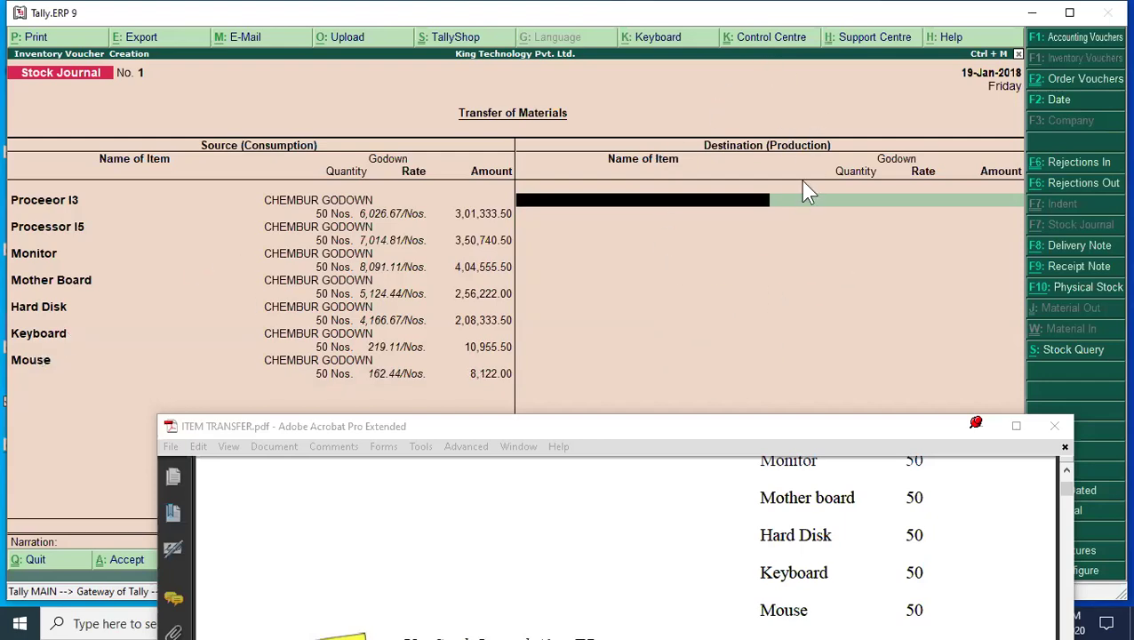
- Enter Proceeor I3 as the first destination item in Govandi Godown with quantity 50, accepting the proposed rate and amount
{"action": "type", "text": "P"}
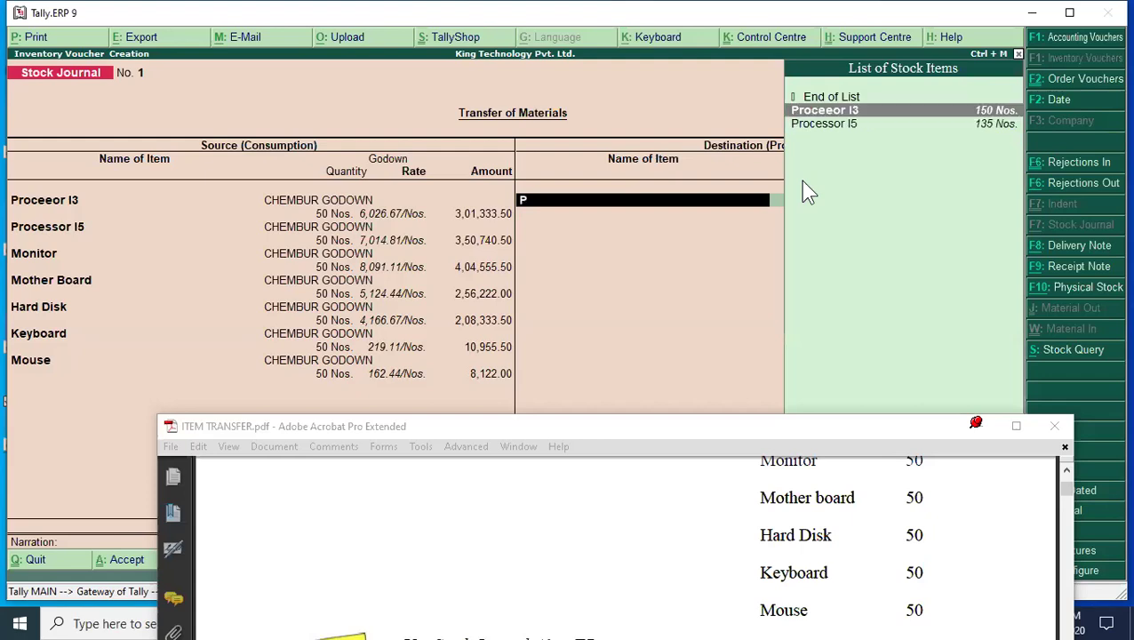
{"action": "key", "text": "Return"}
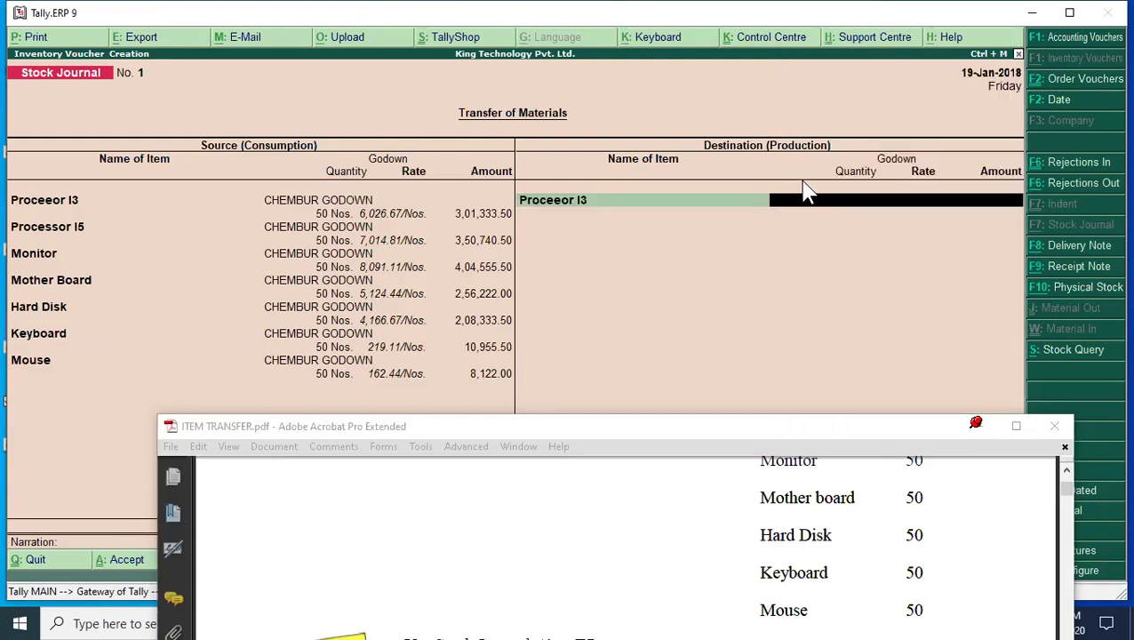
{"action": "type", "text": "G"}
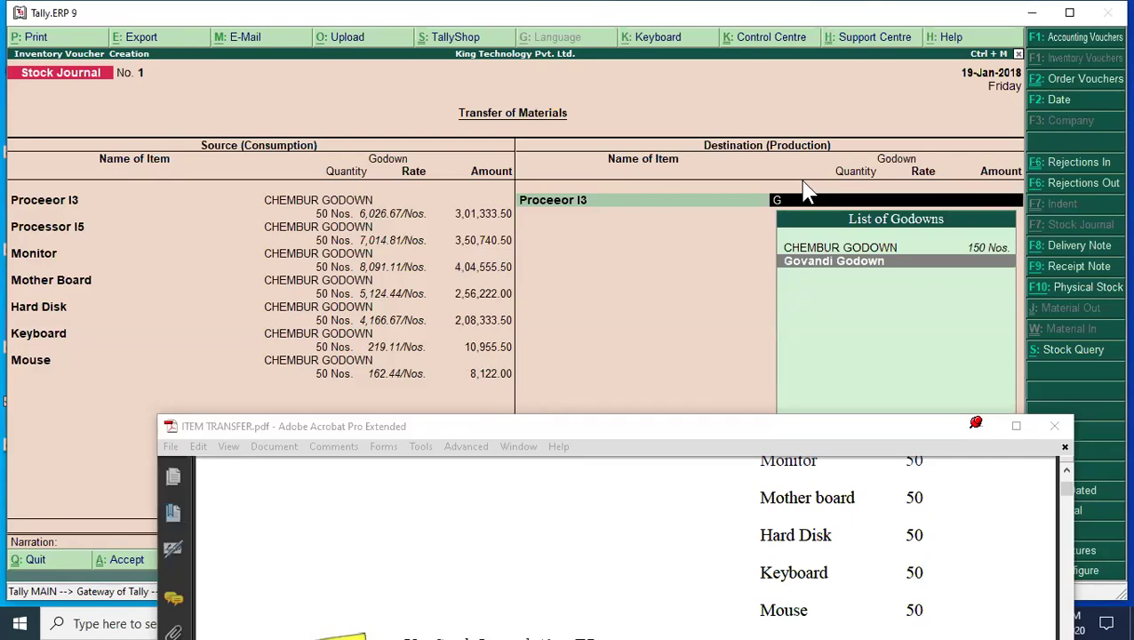
{"action": "key", "text": "Return"}
{"action": "type", "text": "50"}
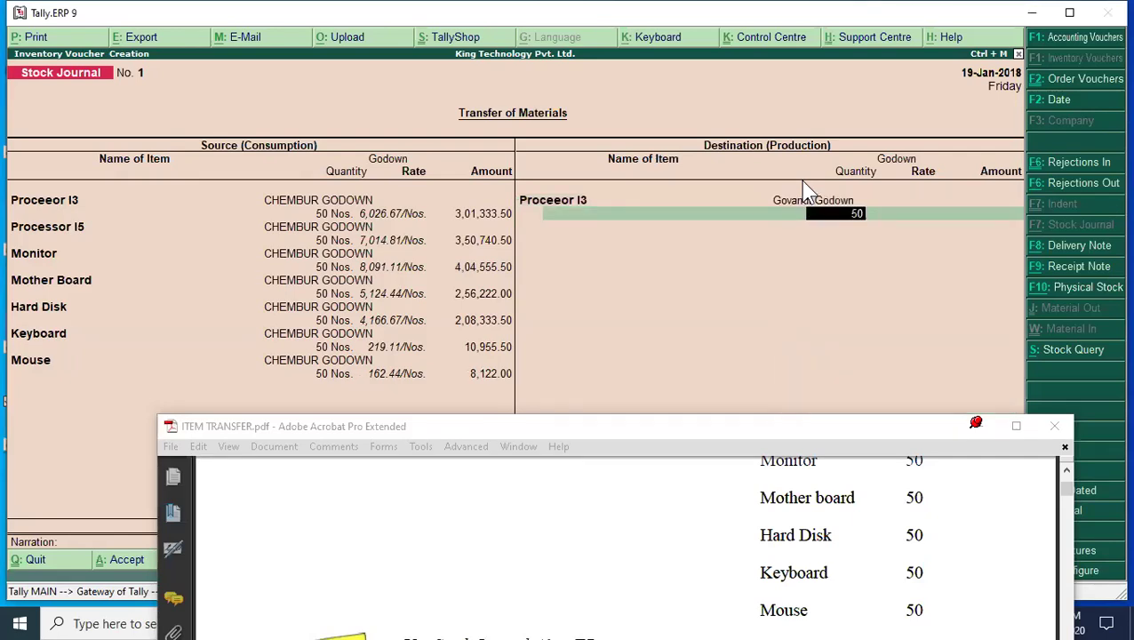
{"action": "key", "text": "Return"}
{"action": "key", "text": "Return"}
{"action": "key", "text": "Return"}
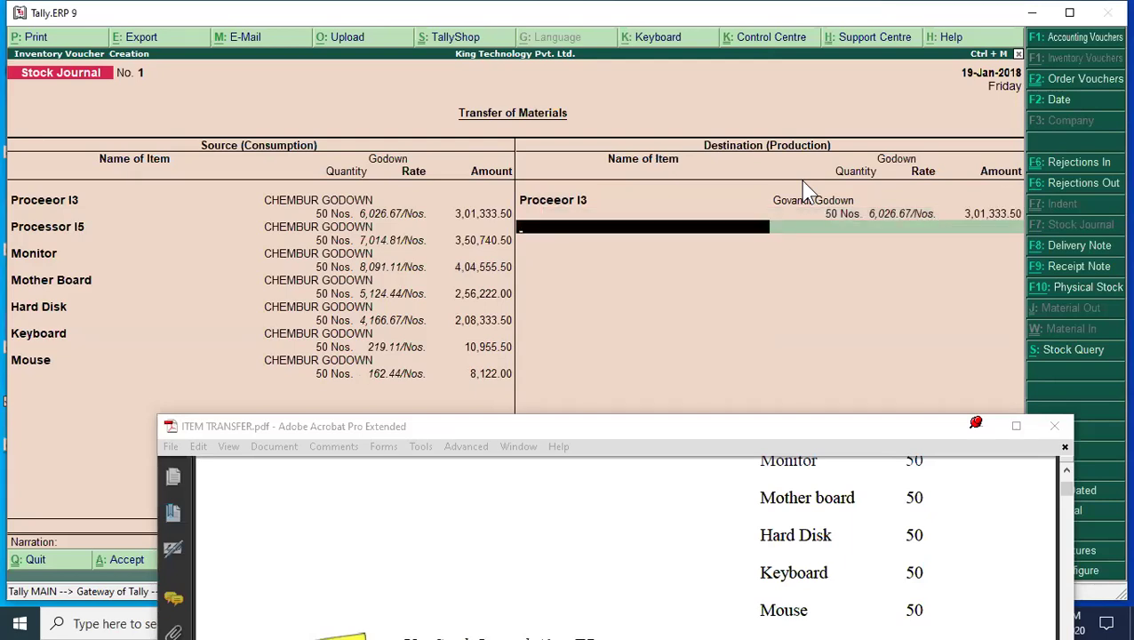
- Add Processor I5 as a destination item in Govandi Godown with quantity 50, accepting the proposed rate and amount
{"action": "type", "text": "P"}
{"action": "key", "text": "Down"}
{"action": "key", "text": "Return"}
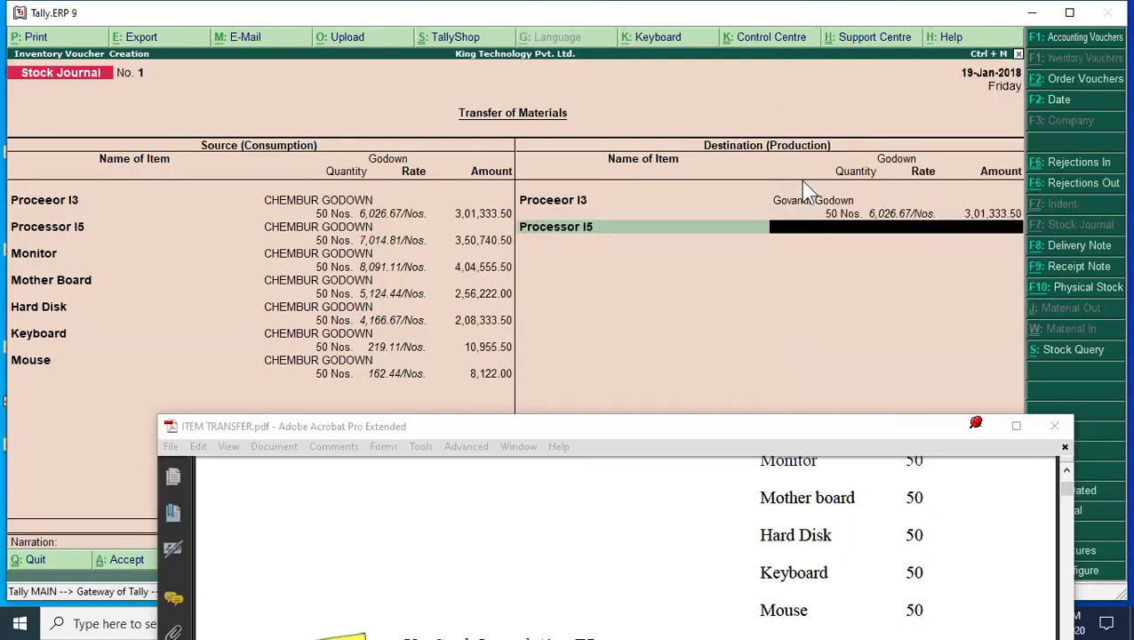
{"action": "type", "text": "G"}
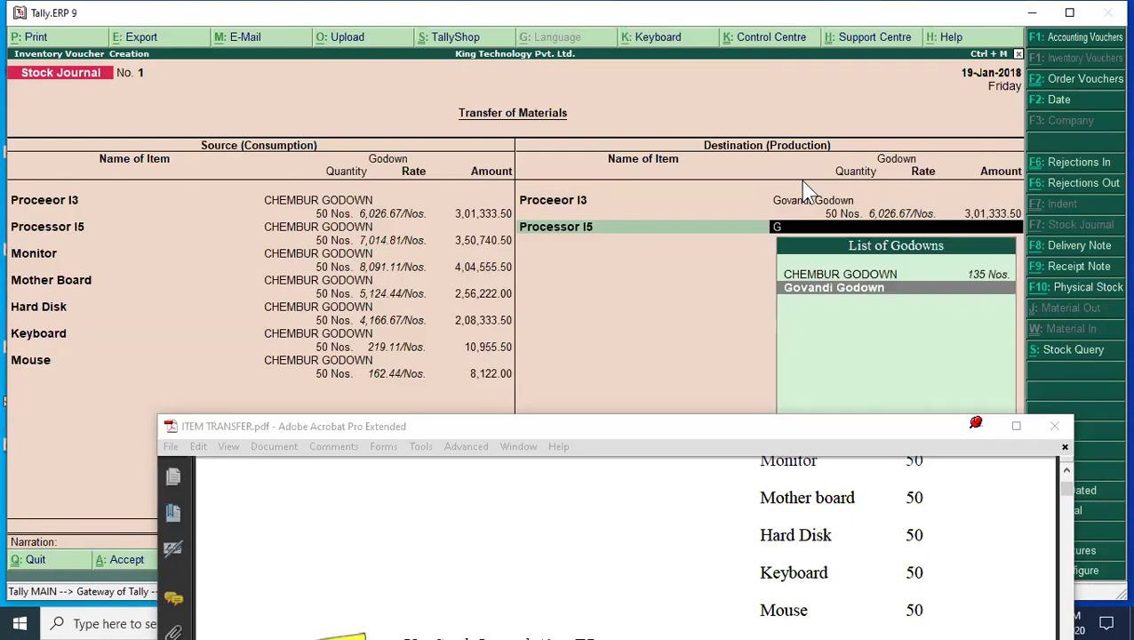
{"action": "key", "text": "Return"}
{"action": "type", "text": "50"}
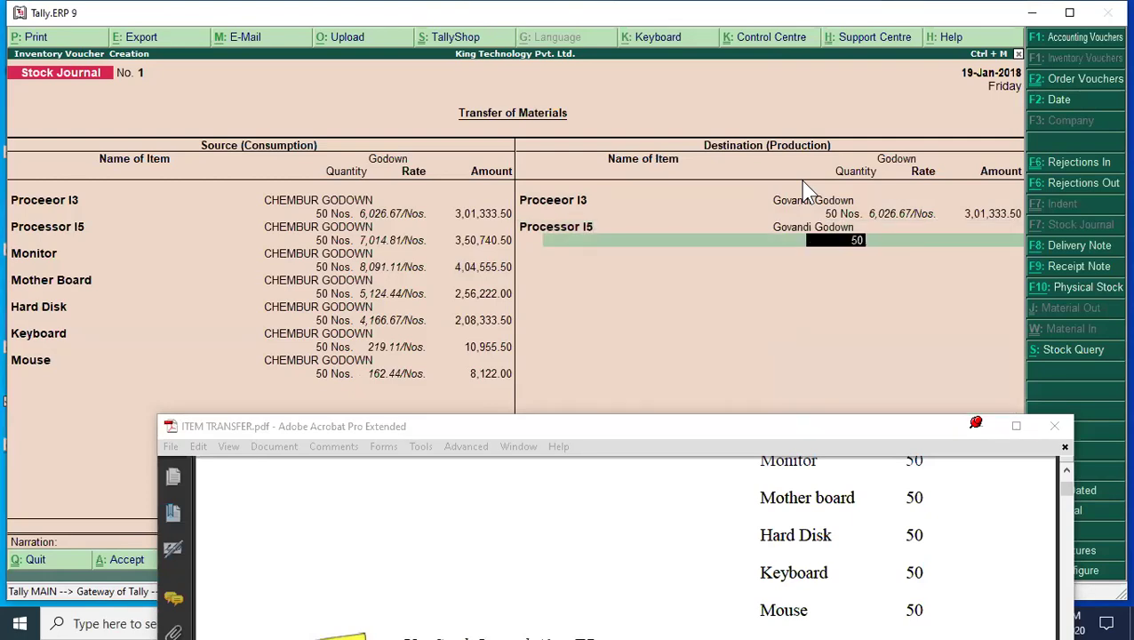
{"action": "key", "text": "Return"}
{"action": "key", "text": "Return"}
{"action": "key", "text": "Return"}
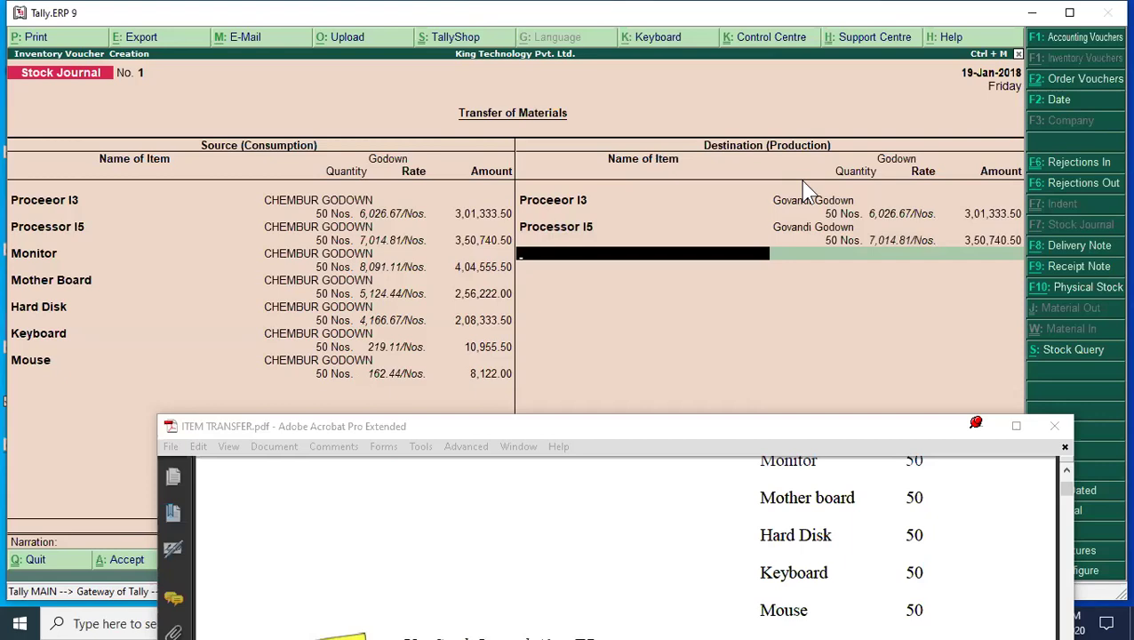
- Add Monitor as a destination item in Govandi Godown with quantity 50, accepting the proposed rate and amount
{"action": "type", "text": "M"}
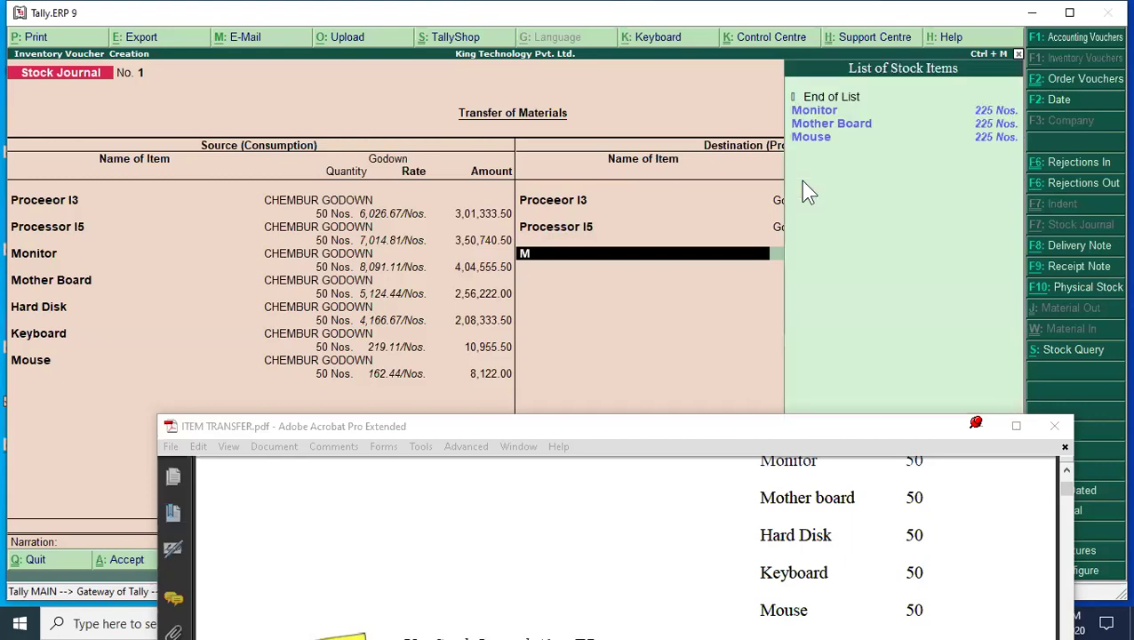
{"action": "key", "text": "Down"}
{"action": "key", "text": "Up"}
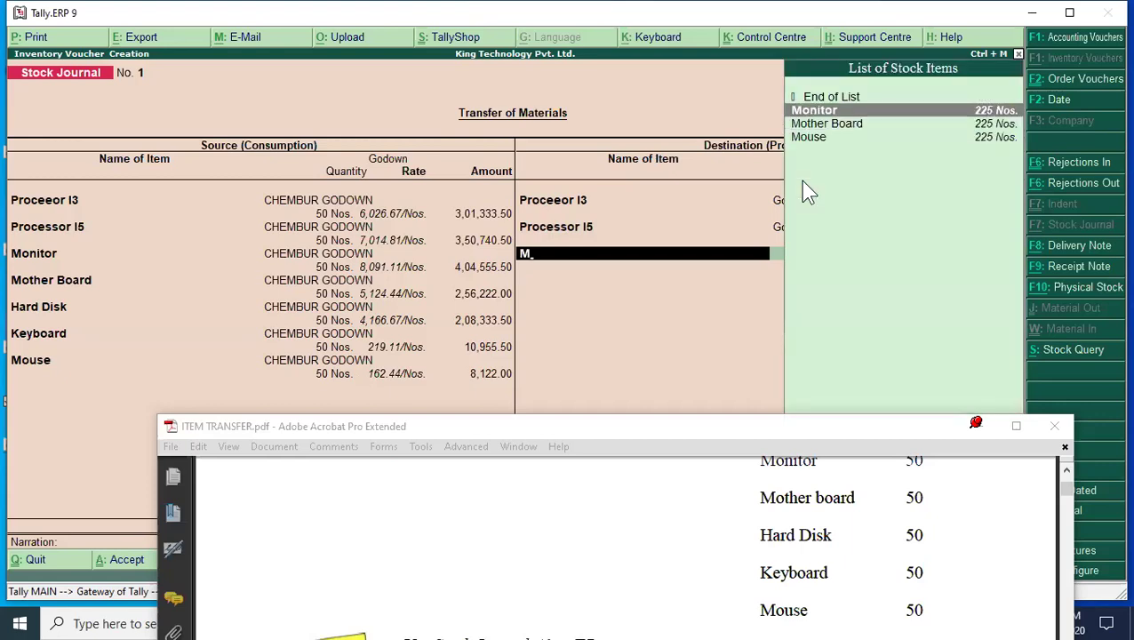
{"action": "key", "text": "Return"}
{"action": "type", "text": "G"}
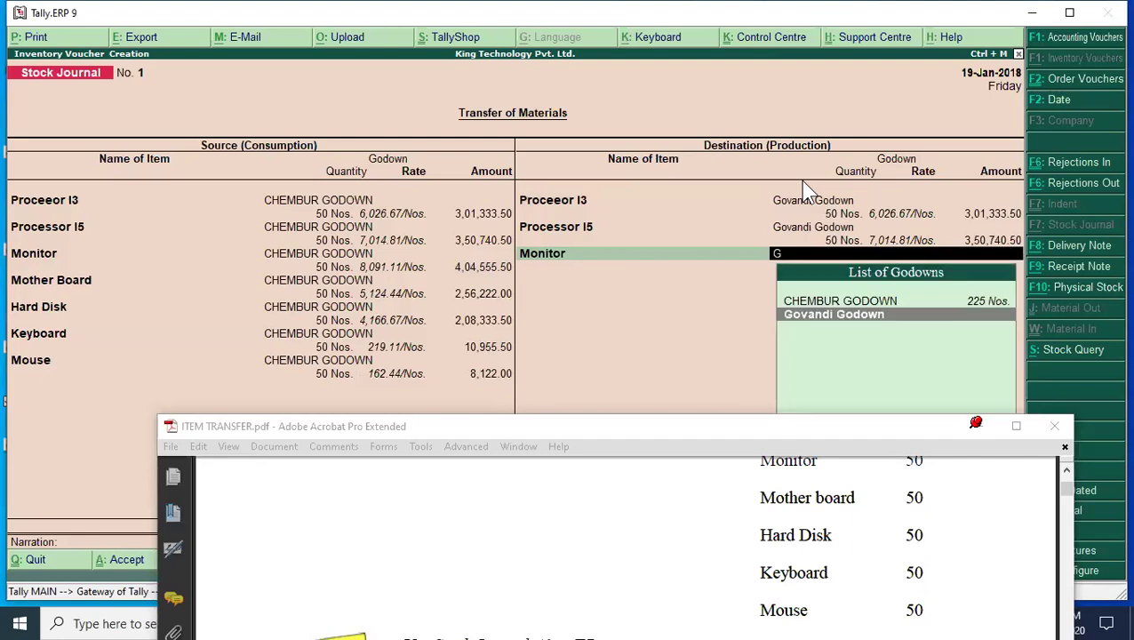
{"action": "key", "text": "Return"}
{"action": "type", "text": "50"}
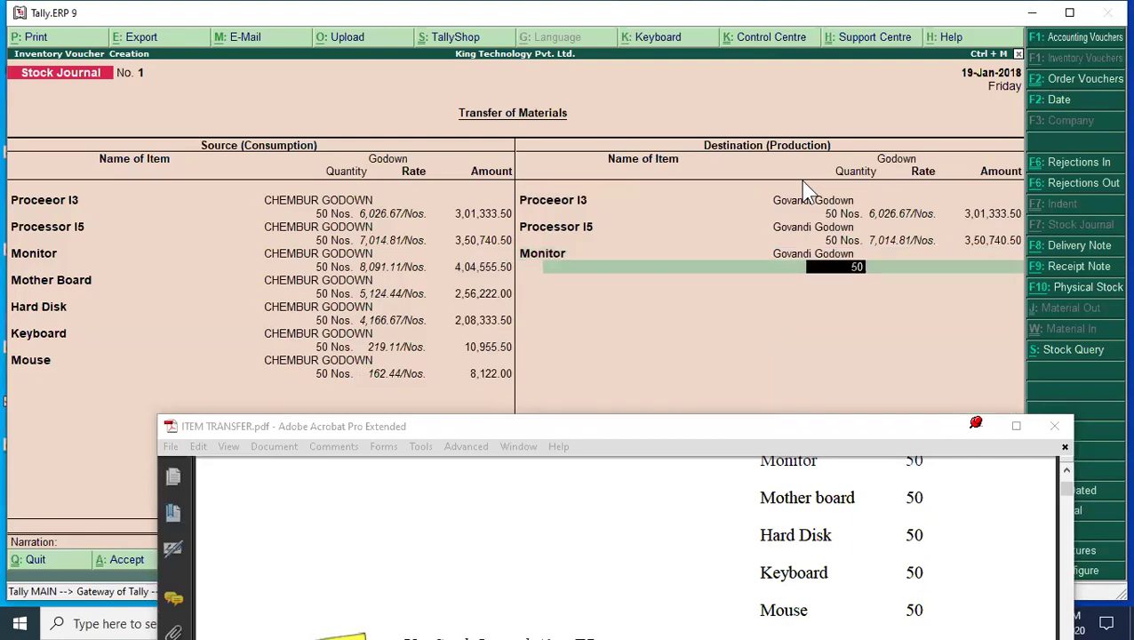
{"action": "key", "text": "Return"}
{"action": "key", "text": "Return"}
{"action": "key", "text": "Return"}
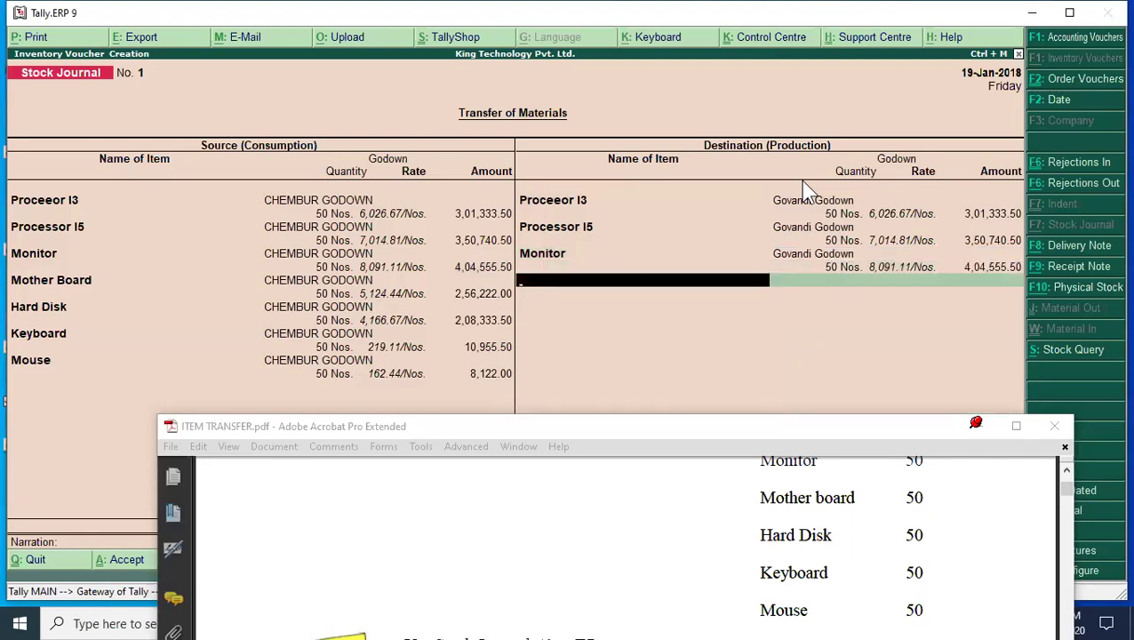
- Add Mother Board as a destination item in Govandi Godown with quantity 50, accepting the proposed rate and amount
{"action": "type", "text": "M"}
{"action": "key", "text": "Down"}
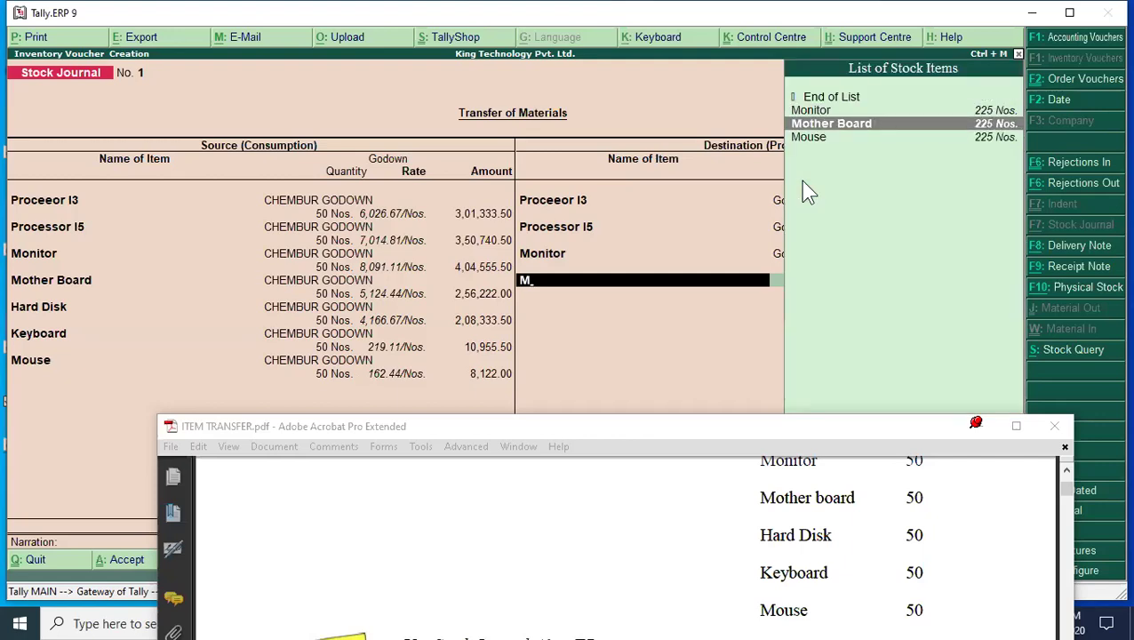
{"action": "key", "text": "Return"}
{"action": "type", "text": "G"}
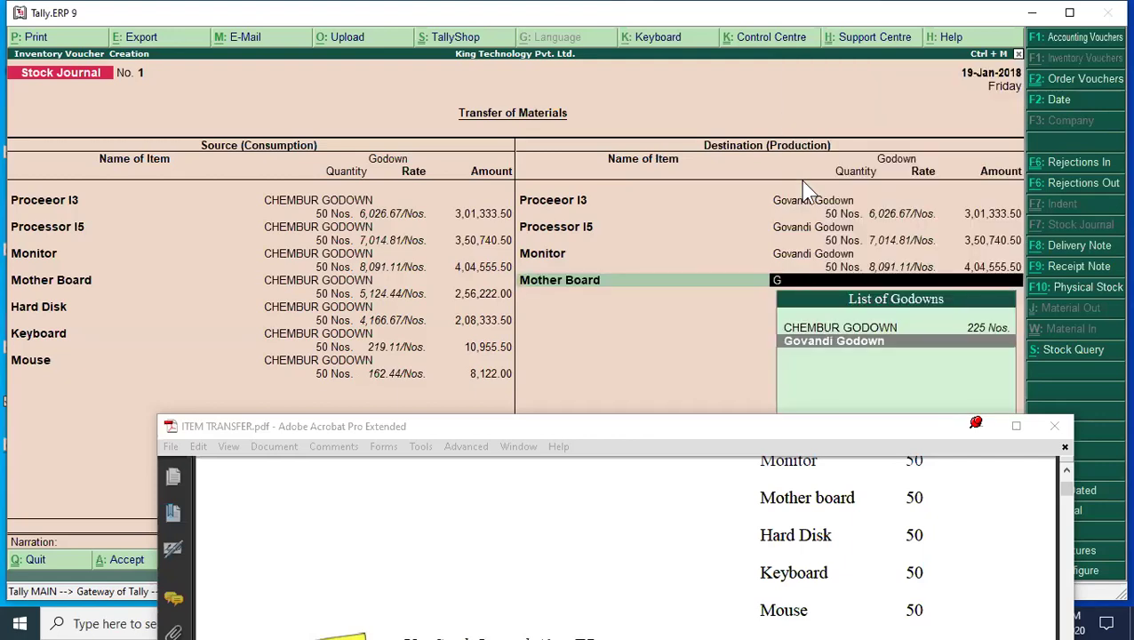
{"action": "key", "text": "Return"}
{"action": "type", "text": "0"}
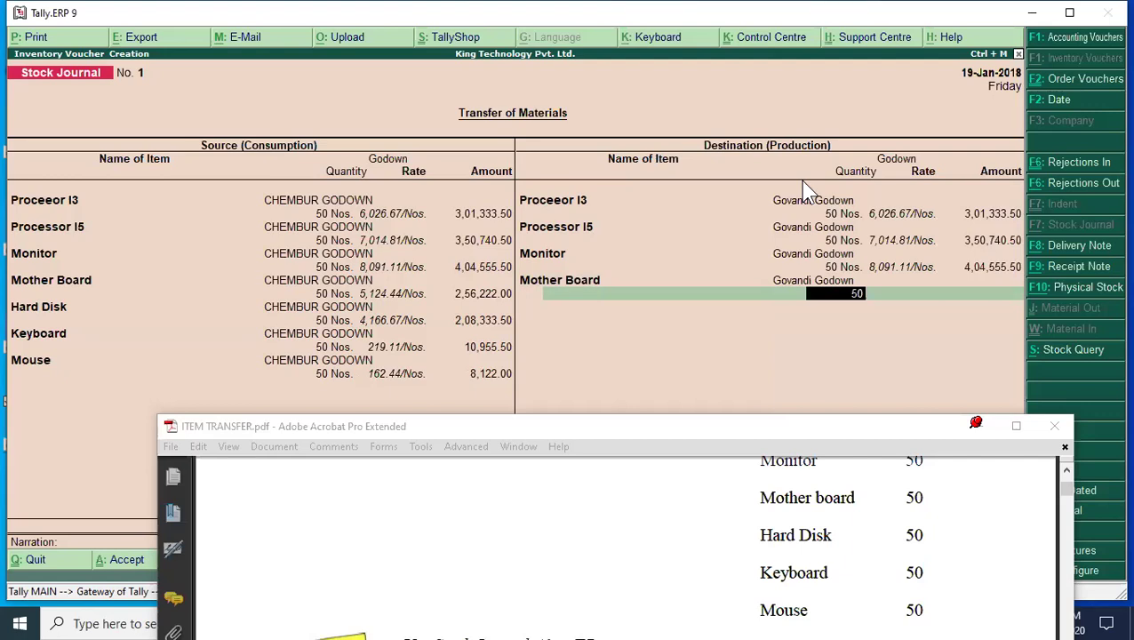
{"action": "key", "text": "Return"}
{"action": "key", "text": "Return"}
{"action": "key", "text": "Return"}
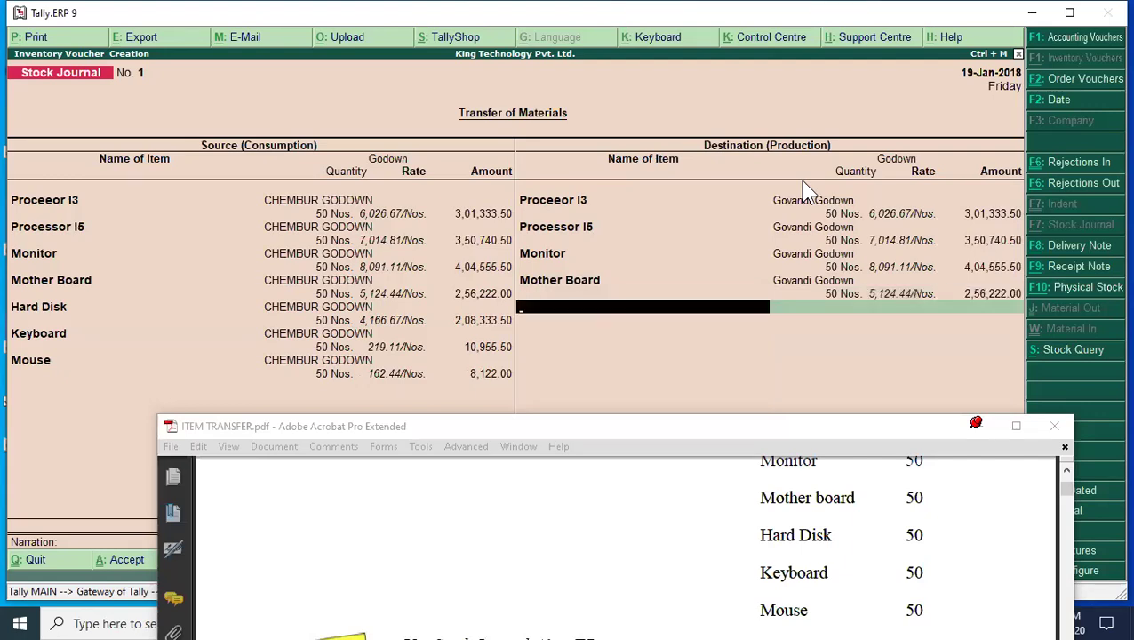
- Add Hard Disk as a destination item in Govandi Godown with quantity 50, accepting the proposed rate and amount
{"action": "type", "text": "H"}
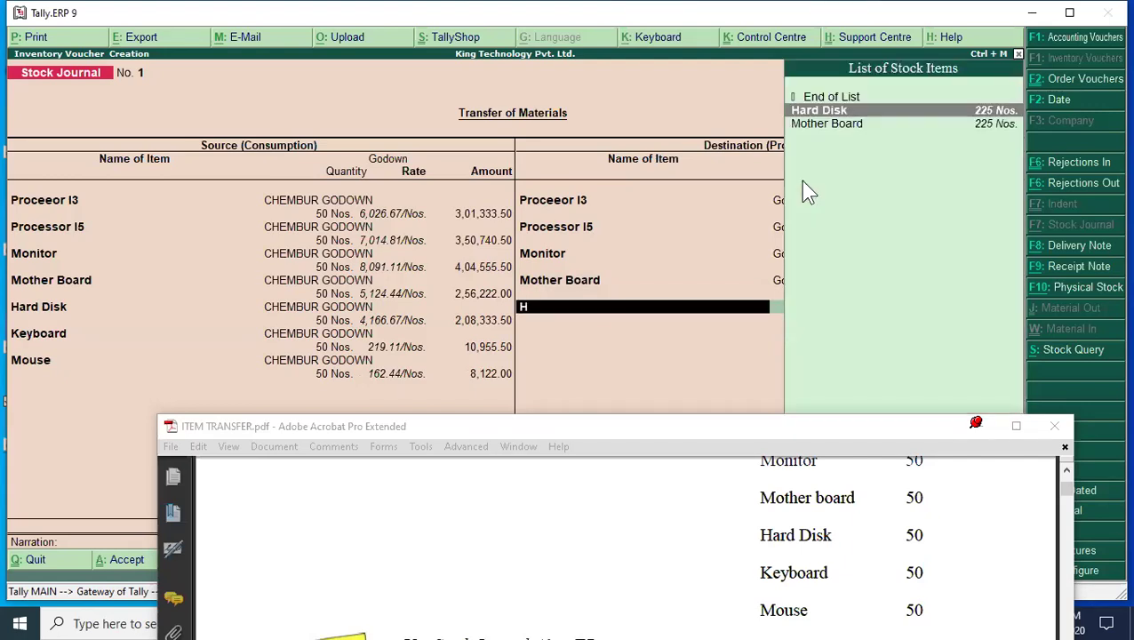
{"action": "key", "text": "Return"}
{"action": "type", "text": "G"}
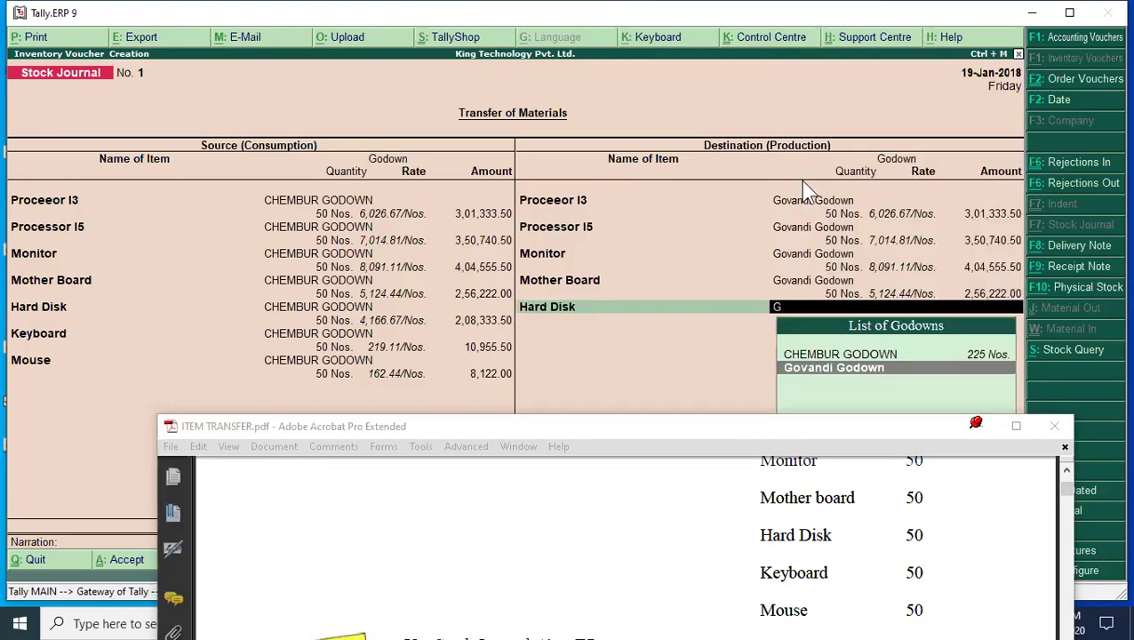
{"action": "key", "text": "Return"}
{"action": "type", "text": "50"}
{"action": "key", "text": "Return"}
{"action": "key", "text": "Return"}
{"action": "key", "text": "Return"}
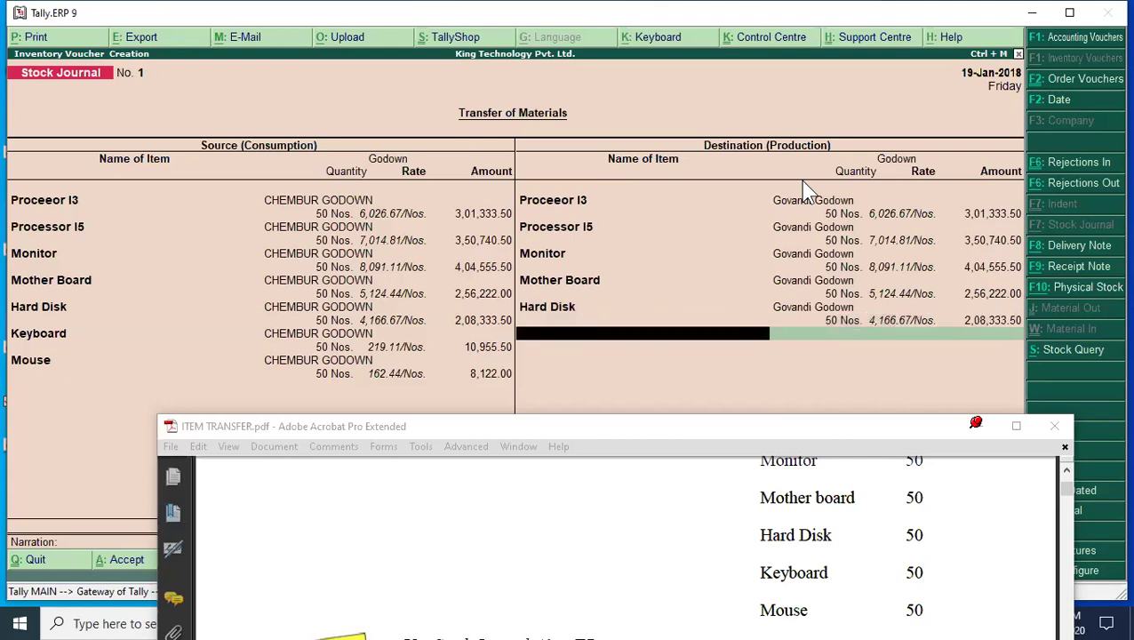
- Add Keyboard as a destination item in Govandi Godown with quantity 50, accepting the proposed rate and amount
{"action": "type", "text": "K"}
{"action": "key", "text": "Return"}
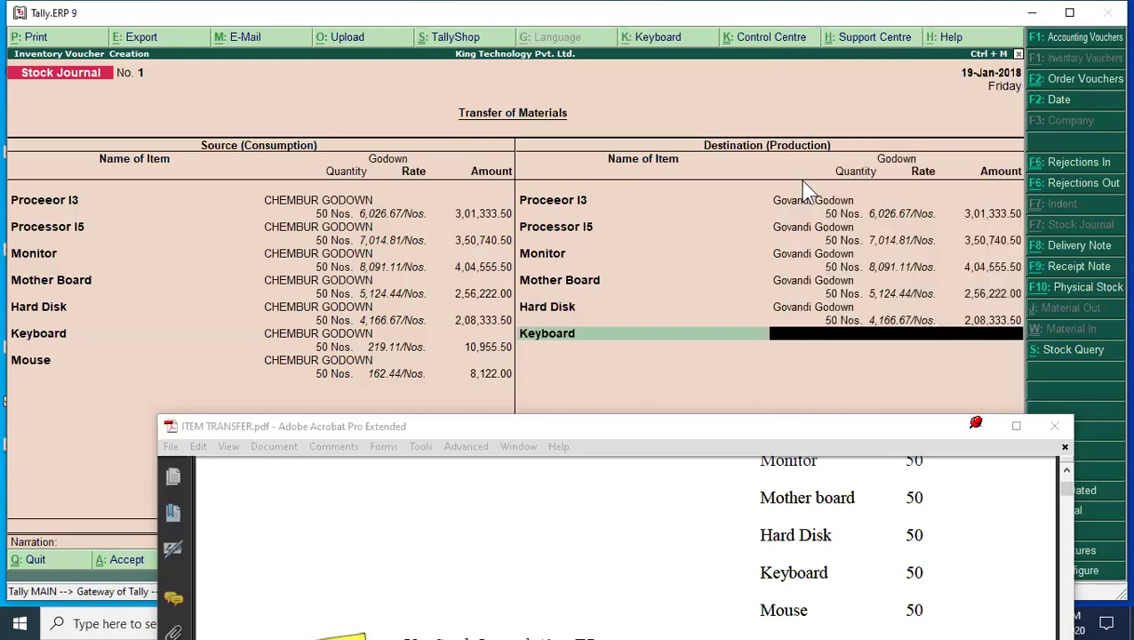
{"action": "type", "text": "Govandi Godown"}
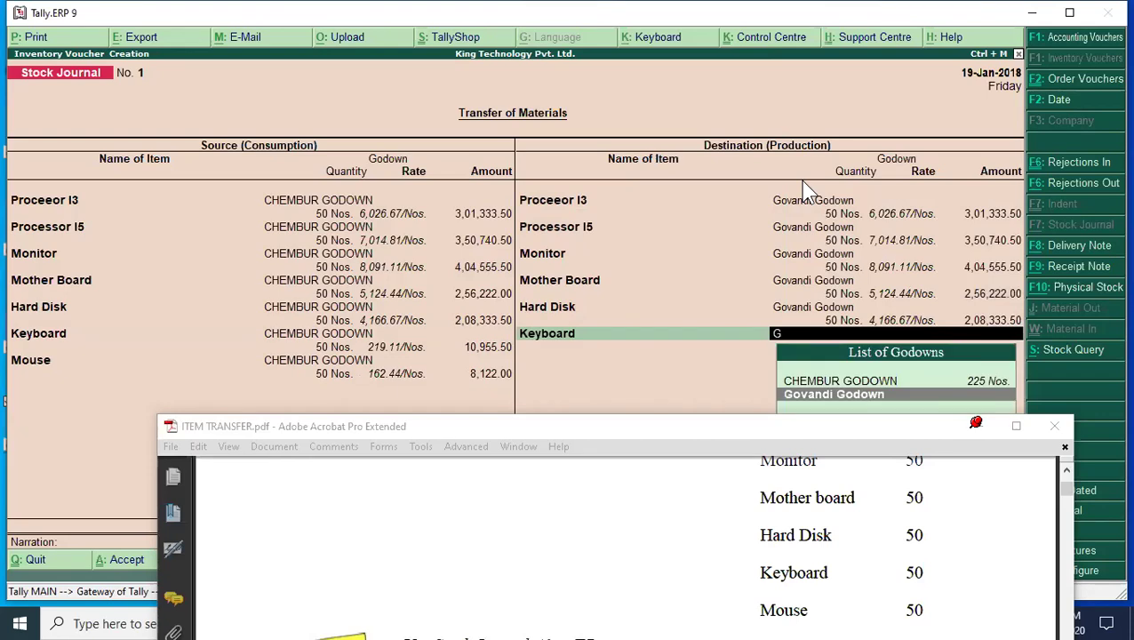
{"action": "key", "text": "Return"}
{"action": "type", "text": "50 Nos."}
{"action": "key", "text": "Return"}
{"action": "key", "text": "Return"}
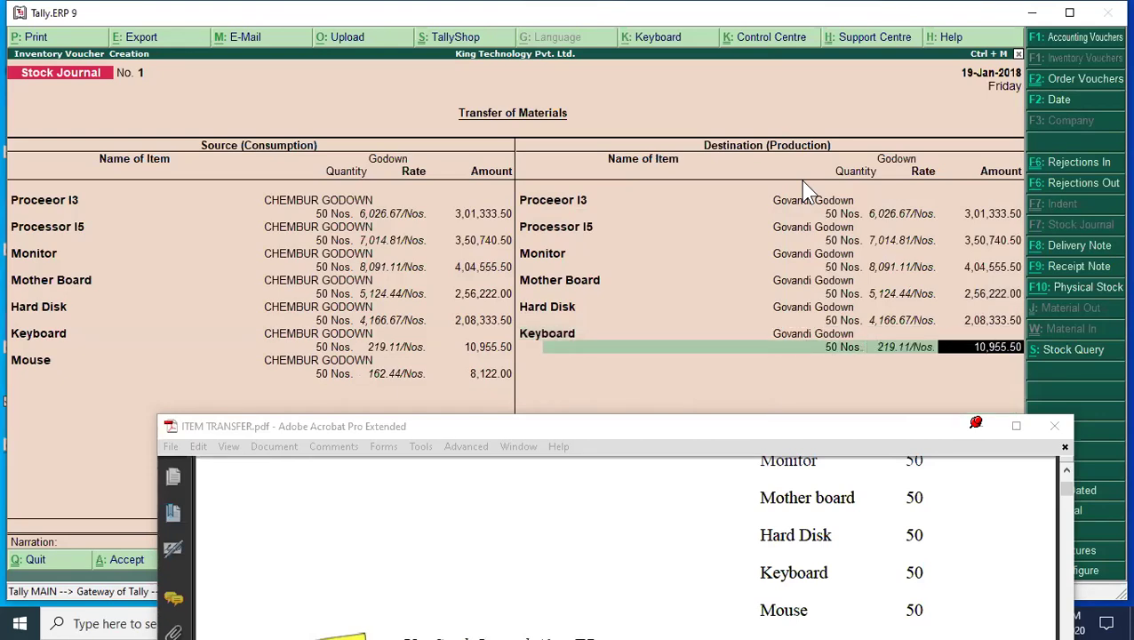
{"action": "key", "text": "Return"}
- Add Mouse as the last destination item in Govandi Godown with quantity 50, moving the PDF window off the godown list
{"action": "type", "text": "M"}
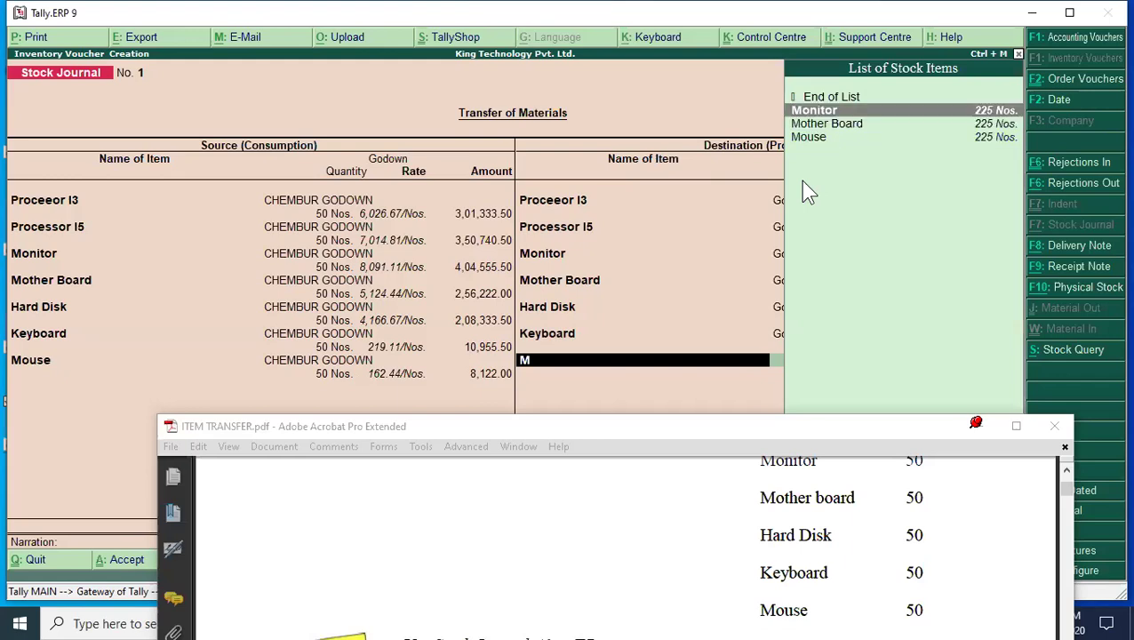
{"action": "key", "text": "Down"}
{"action": "key", "text": "Down"}
{"action": "key", "text": "Return"}
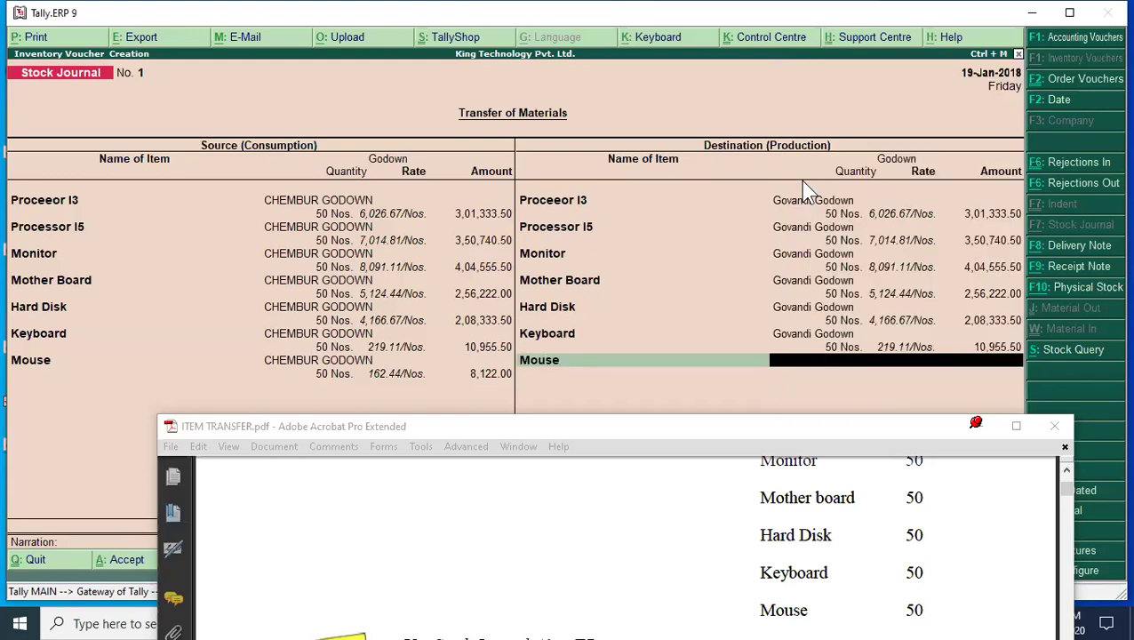
{"action": "type", "text": "G"}
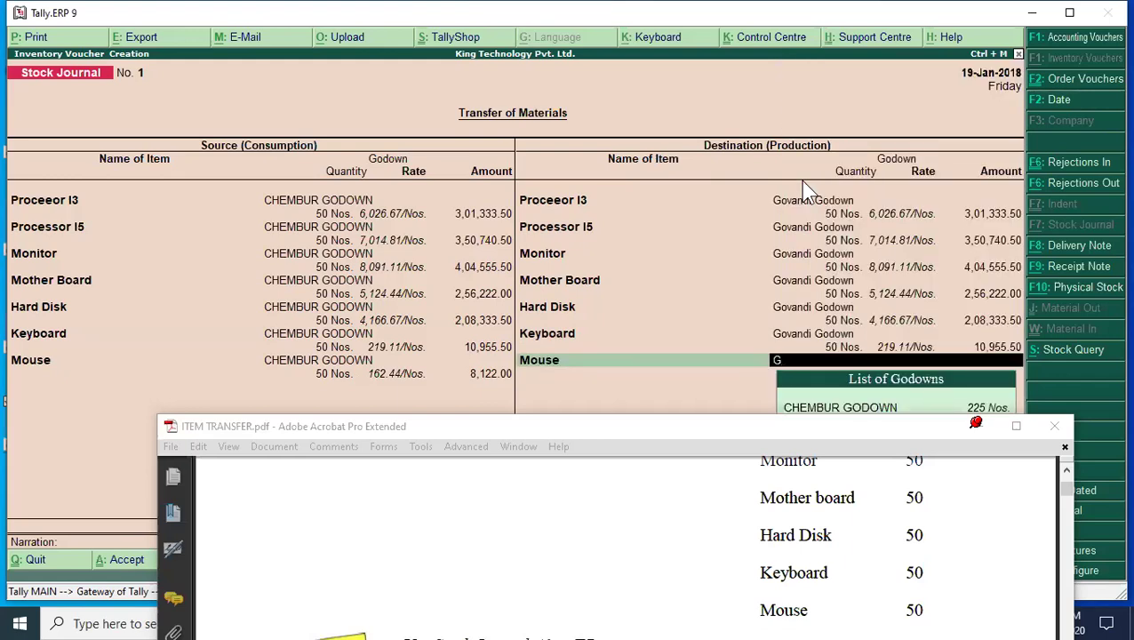
{"action": "left_click", "coordinate": [736, 433]}
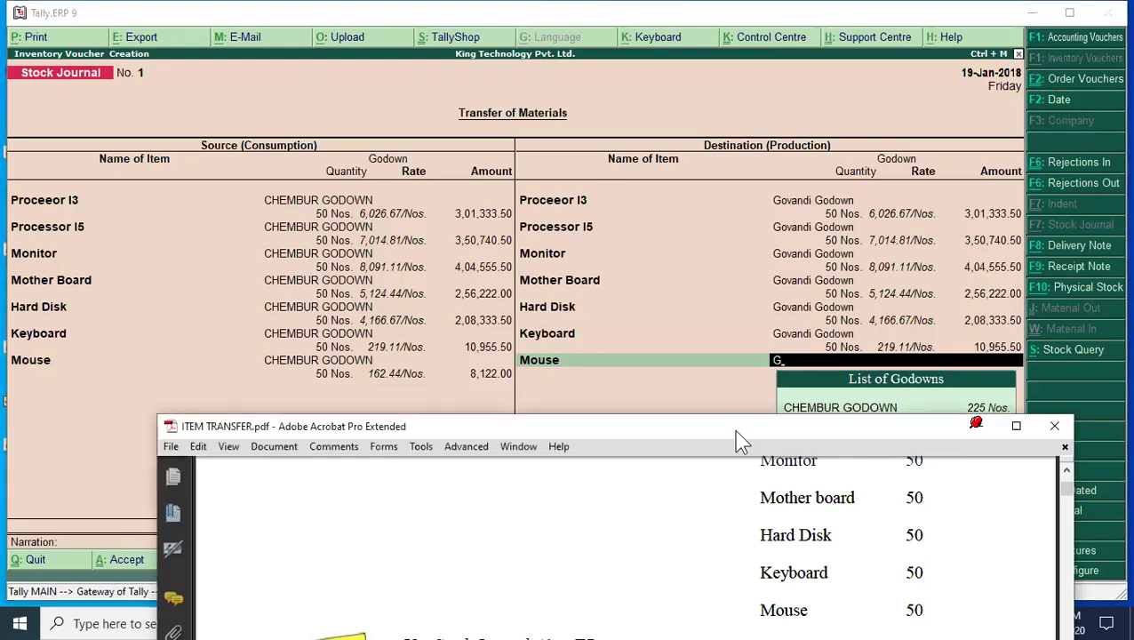
{"action": "left_click_drag", "start_coordinate": [736, 440], "coordinate": [411, 311]}
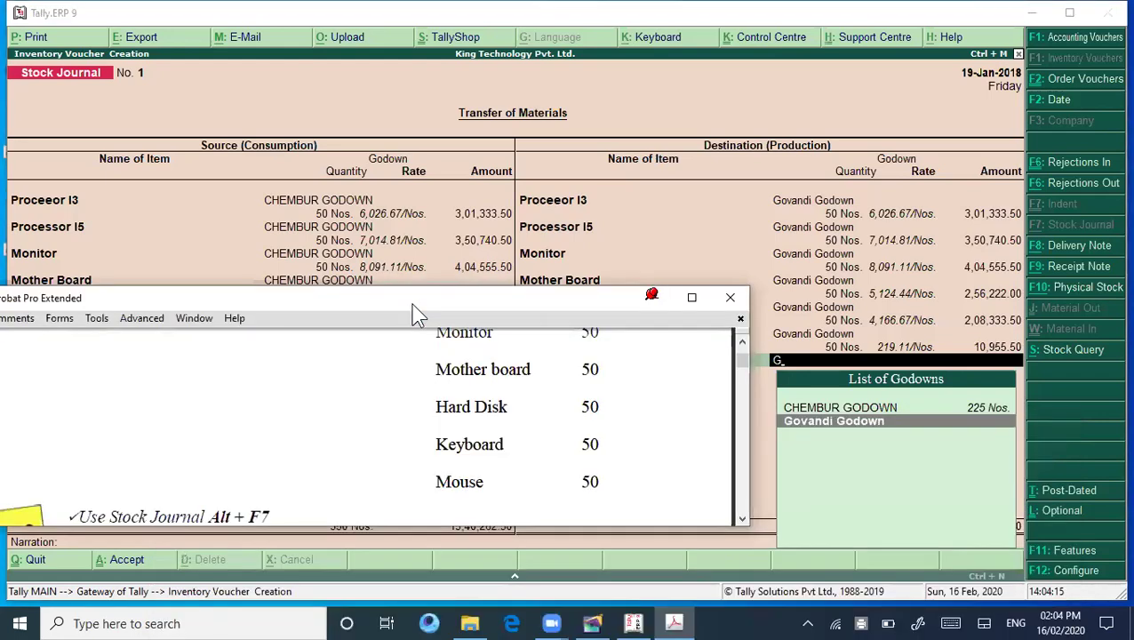
{"action": "left_click", "coordinate": [762, 401]}
{"action": "key", "text": "Return"}
{"action": "type", "text": "50"}
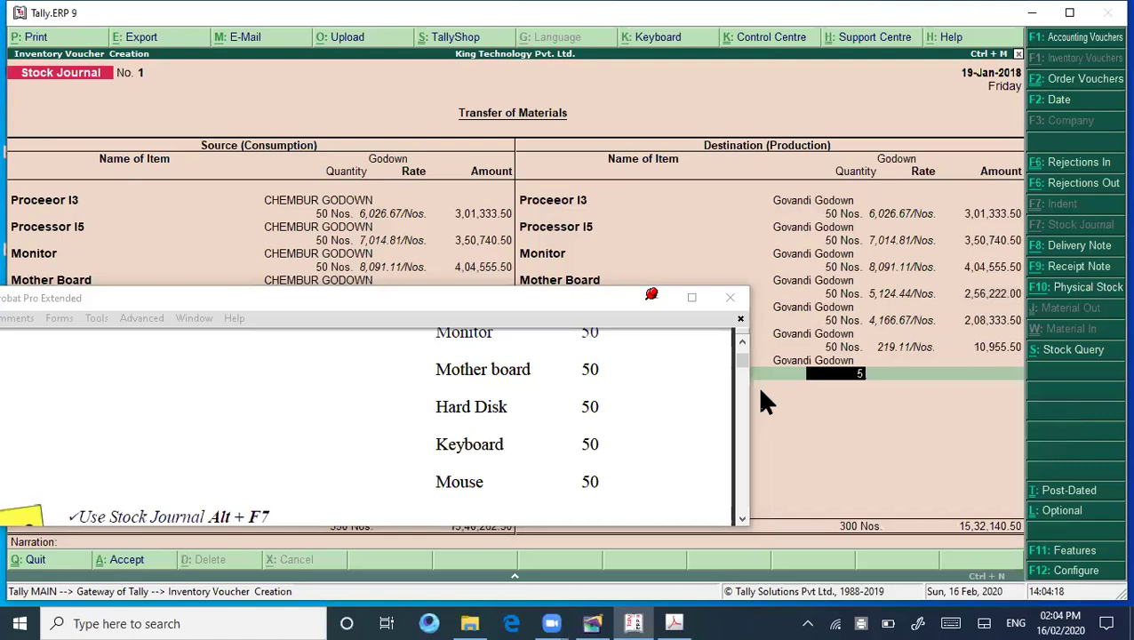
{"action": "key", "text": "Return"}
{"action": "key", "text": "Return"}
{"action": "key", "text": "Return"}
- End the destination list, leave the narration empty and save the stock journal voucher
{"action": "key", "text": "Return"}
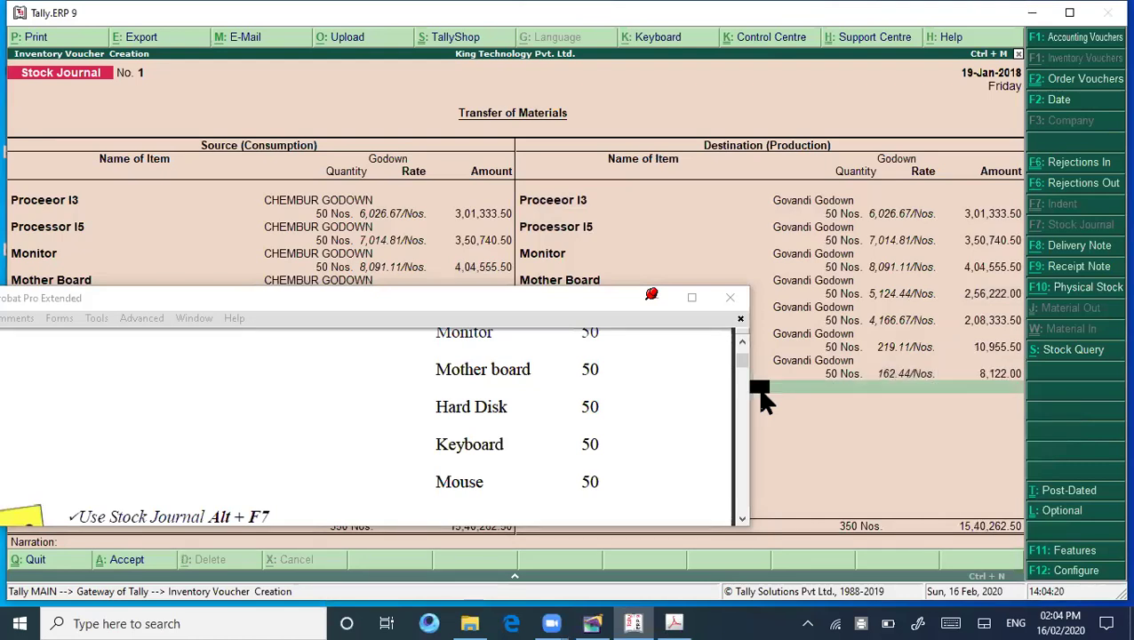
{"action": "key", "text": "Return"}
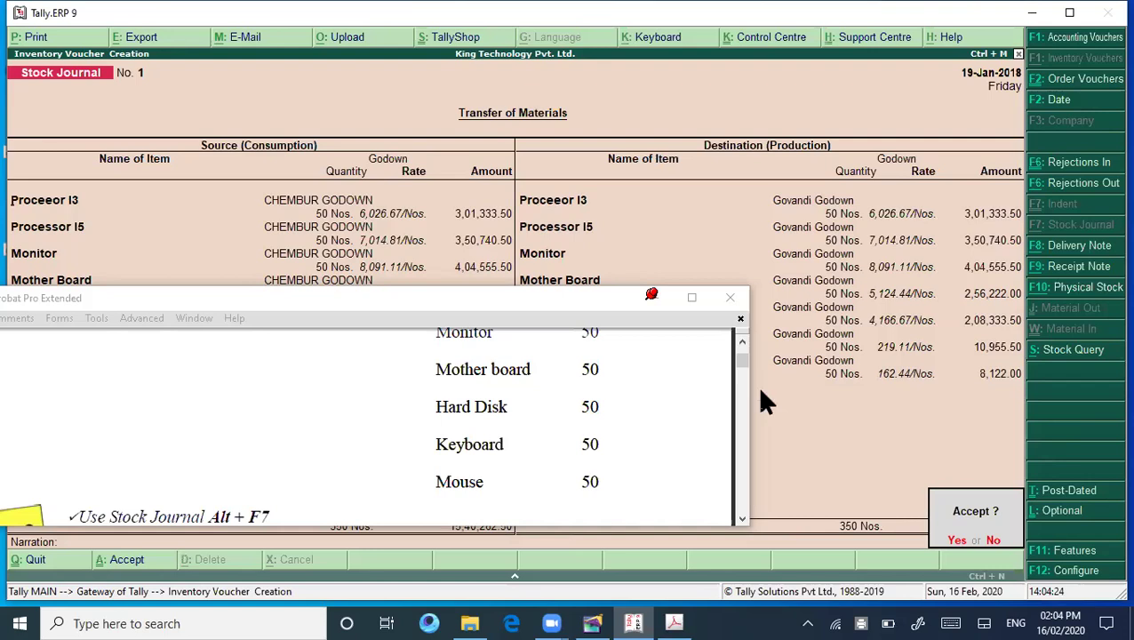
{"action": "key", "text": "Return"}
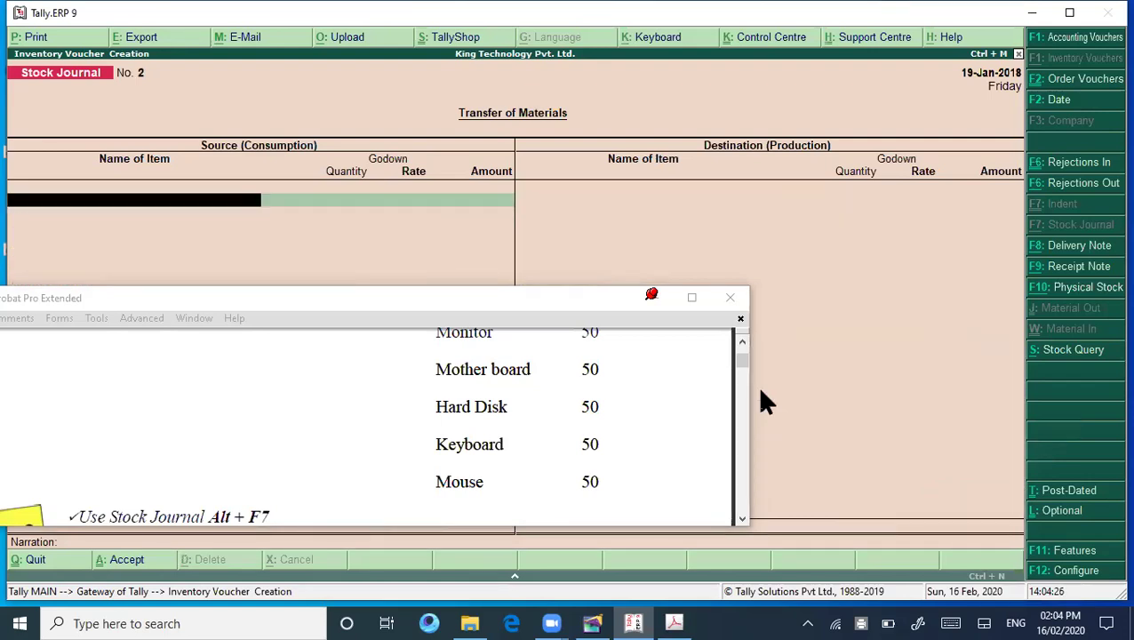
- Switch to ITEM TRANSFER.pdf in Adobe Acrobat and read the instructions for creating a Stock Journal voucher class for transfers
{"action": "left_click", "coordinate": [522, 315]}
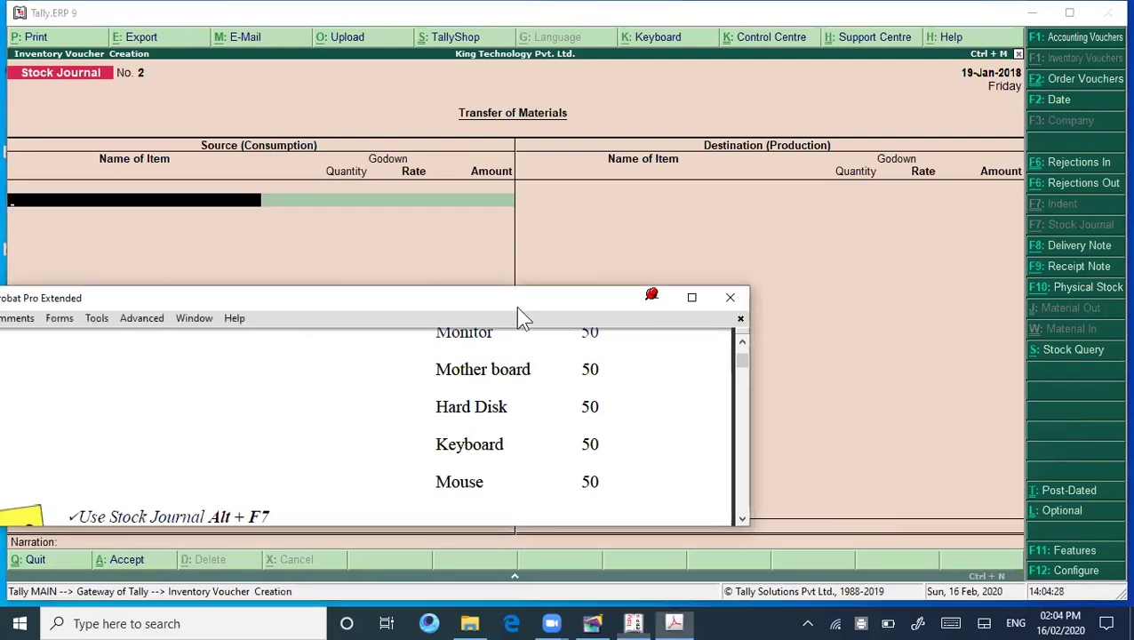
{"action": "left_click_drag", "start_coordinate": [518, 309], "coordinate": [643, 321]}
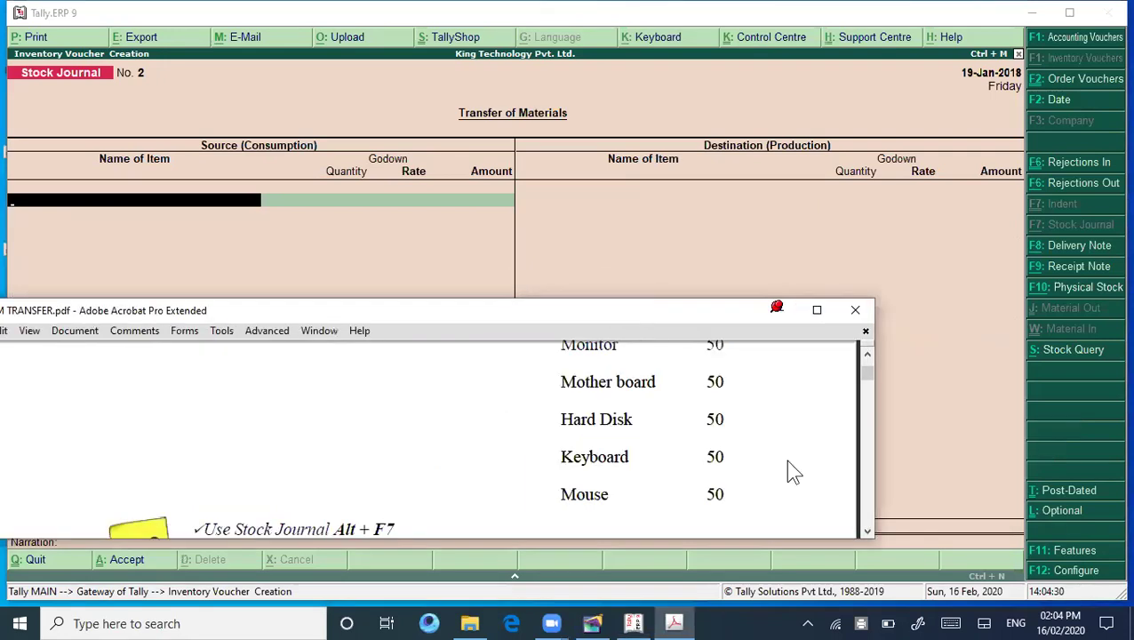
{"action": "left_click", "coordinate": [866, 532]}
{"action": "left_click", "coordinate": [866, 531]}
{"action": "left_click_drag", "start_coordinate": [867, 532], "coordinate": [866, 531]}
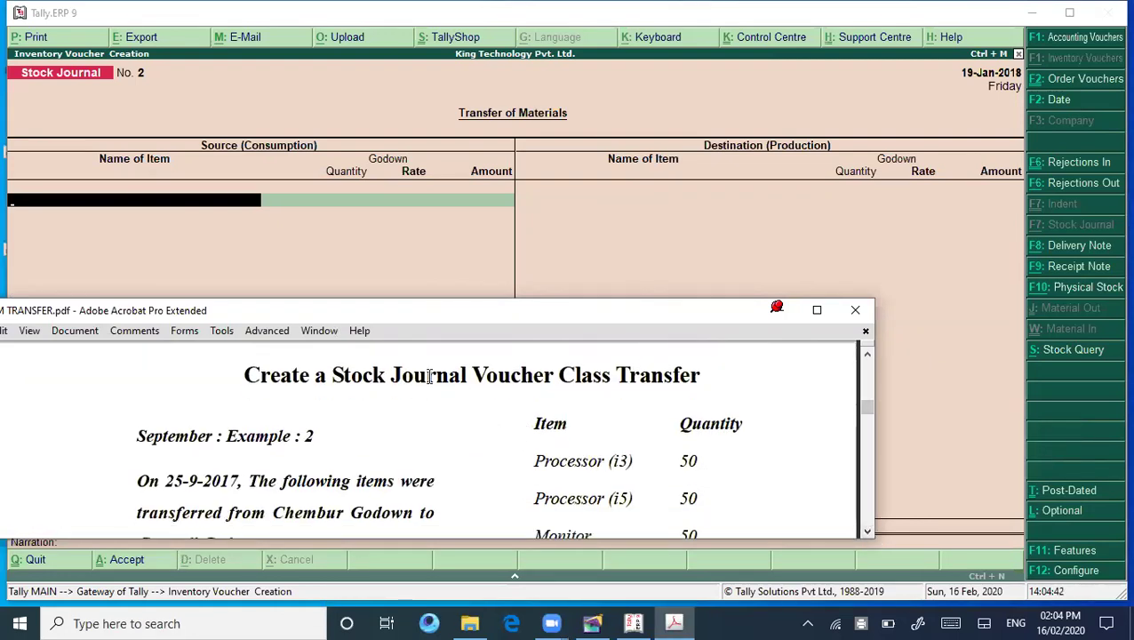
{"action": "left_click_drag", "start_coordinate": [391, 375], "coordinate": [698, 381]}
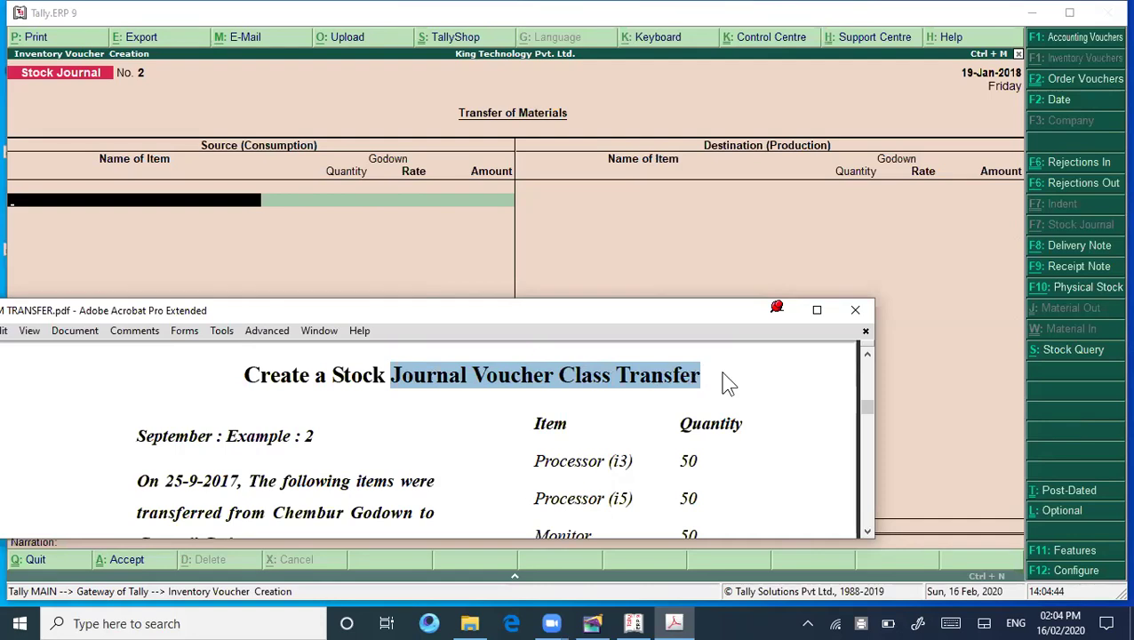
{"action": "left_click", "coordinate": [723, 383]}
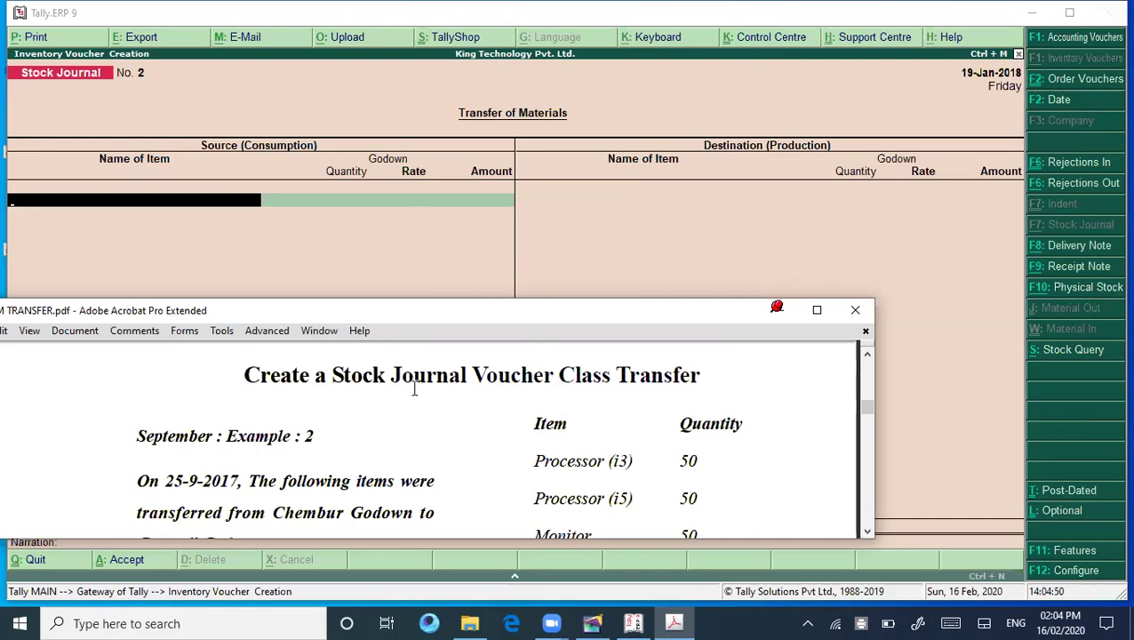
{"action": "left_click", "coordinate": [867, 532]}
{"action": "left_click", "coordinate": [867, 531]}
{"action": "left_click", "coordinate": [867, 530]}
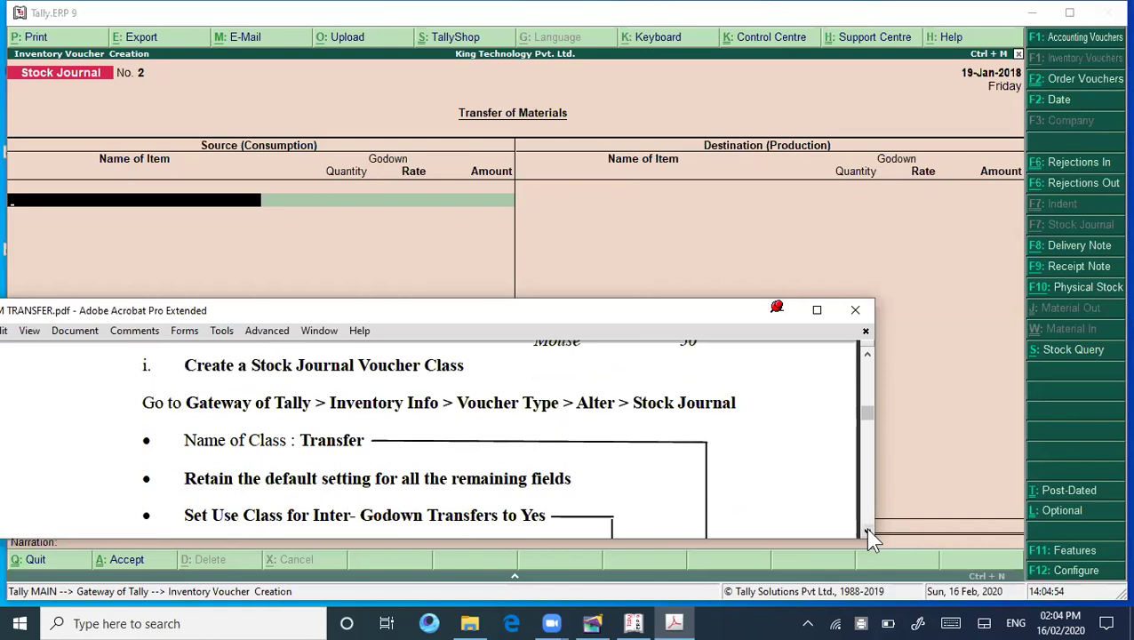
- Switch back to Tally, leave the new stock journal entry and open Inventory Info. from the Gateway of Tally
{"action": "left_click", "coordinate": [737, 254]}
{"action": "key", "text": "Escape"}
{"action": "key", "text": "Return"}
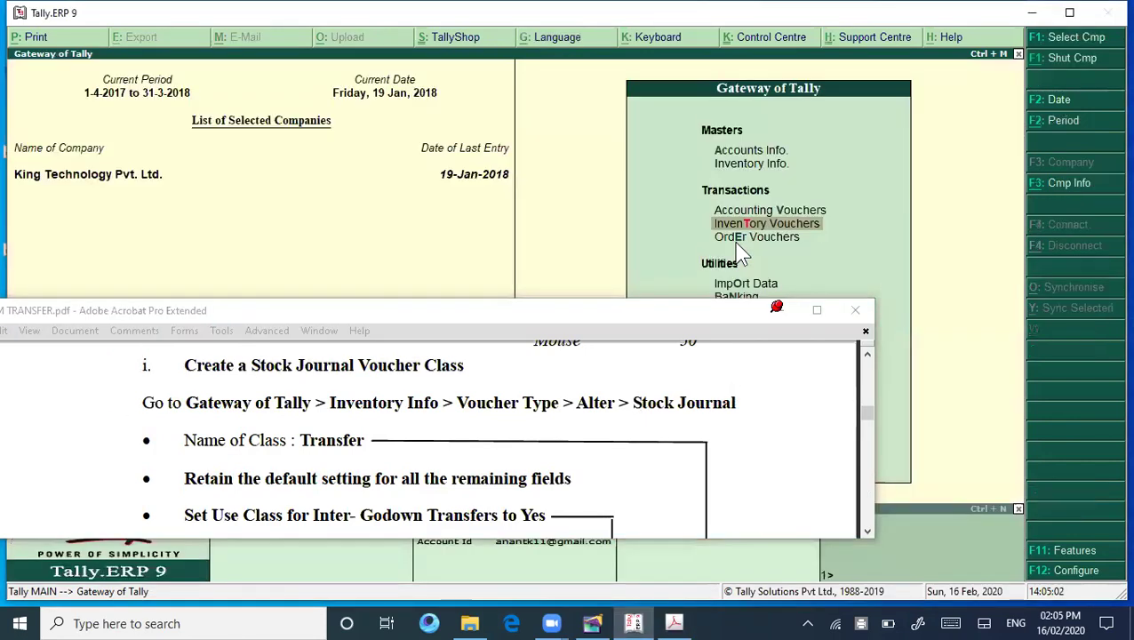
{"action": "key", "text": "Up"}
{"action": "key", "text": "Up"}
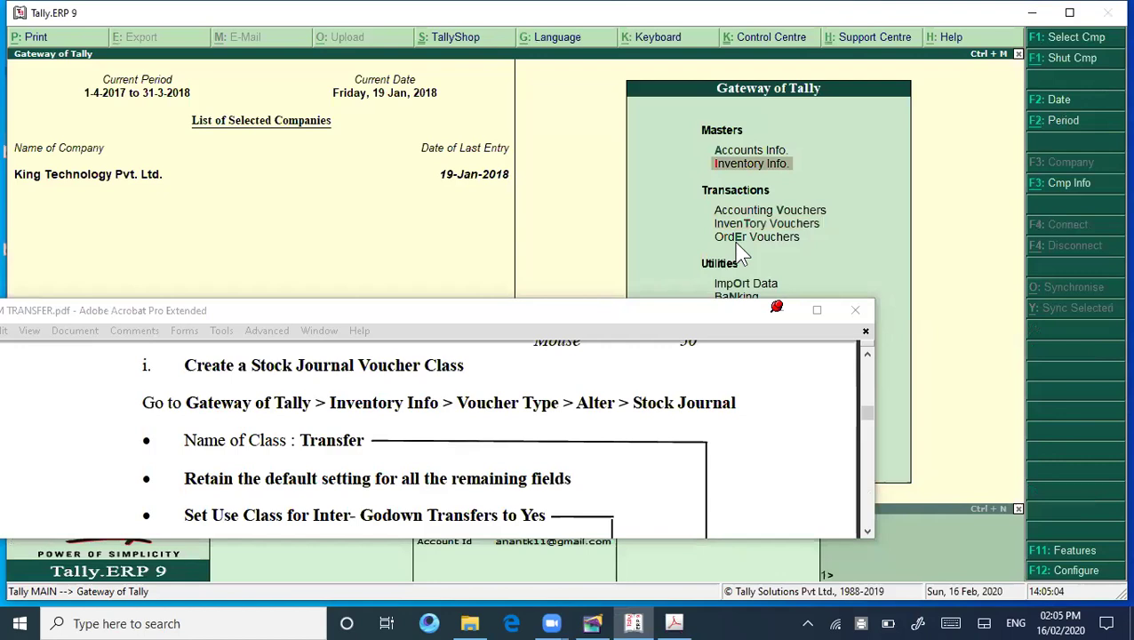
{"action": "key", "text": "Return"}
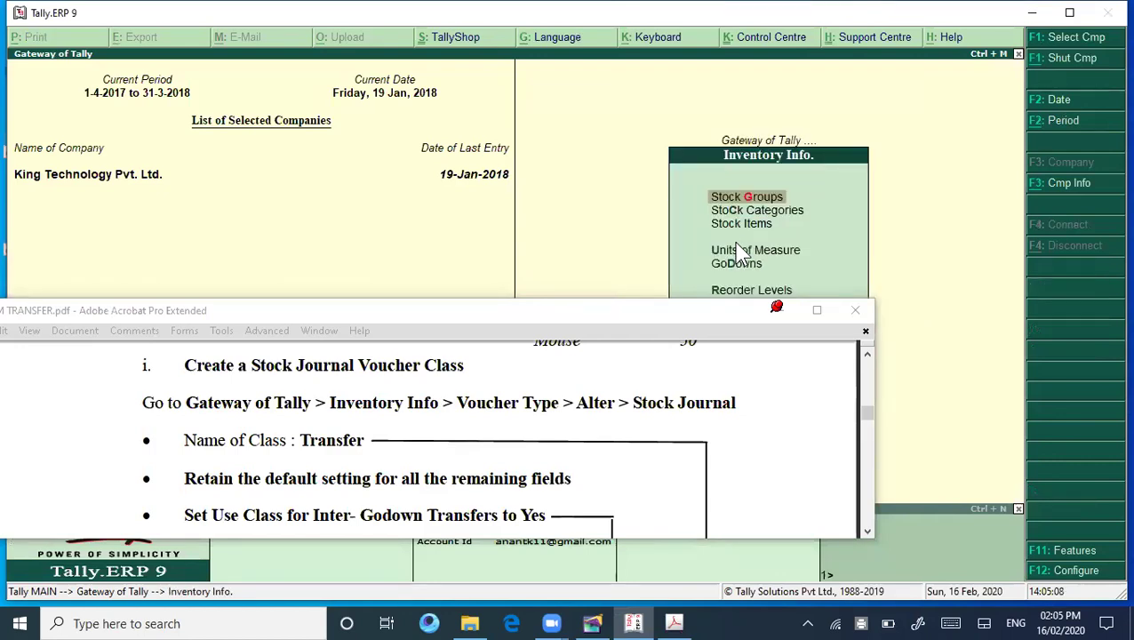
- Move the PDF window clear of the Inventory Info. options and open Voucher Types
{"action": "left_click_drag", "start_coordinate": [684, 310], "coordinate": [701, 391]}
{"action": "scroll", "coordinate": [701, 390], "scroll_direction": "down", "scroll_amount": 1}
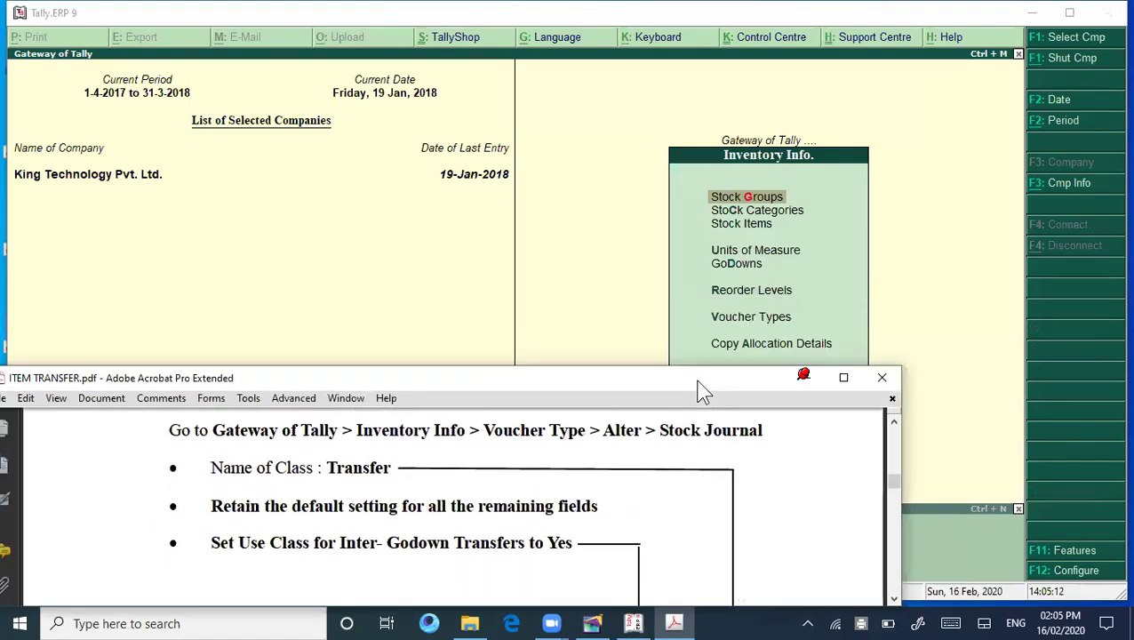
{"action": "left_click", "coordinate": [592, 303]}
{"action": "key", "text": "Down"}
{"action": "key", "text": "Down"}
{"action": "key", "text": "Down"}
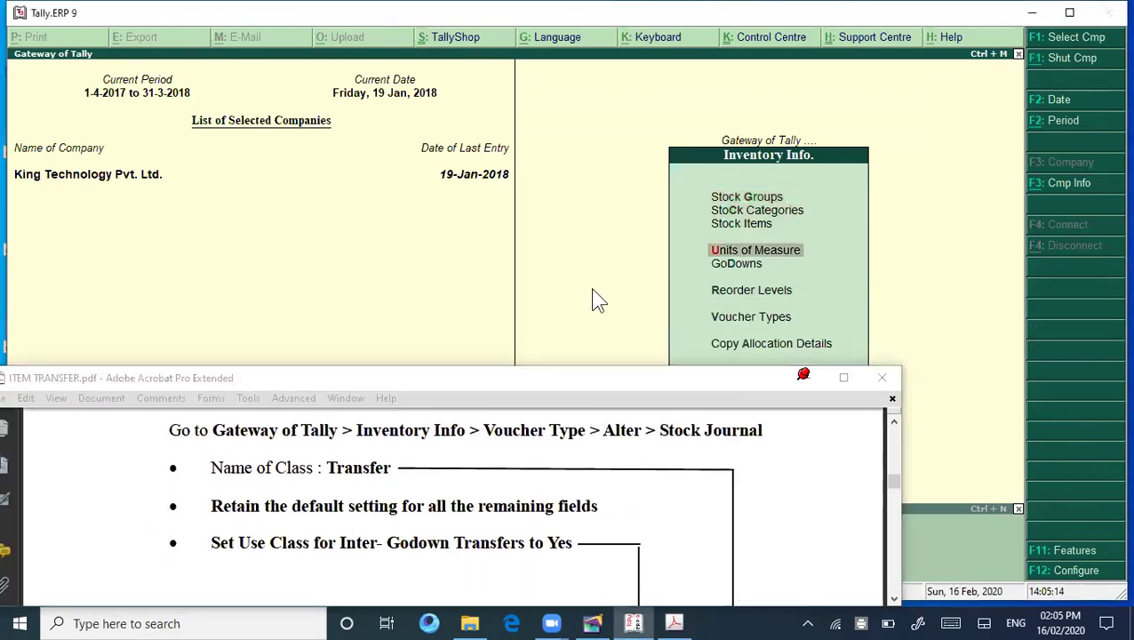
{"action": "key", "text": "Down"}
{"action": "key", "text": "Down"}
{"action": "key", "text": "Down"}
{"action": "key", "text": "Return"}
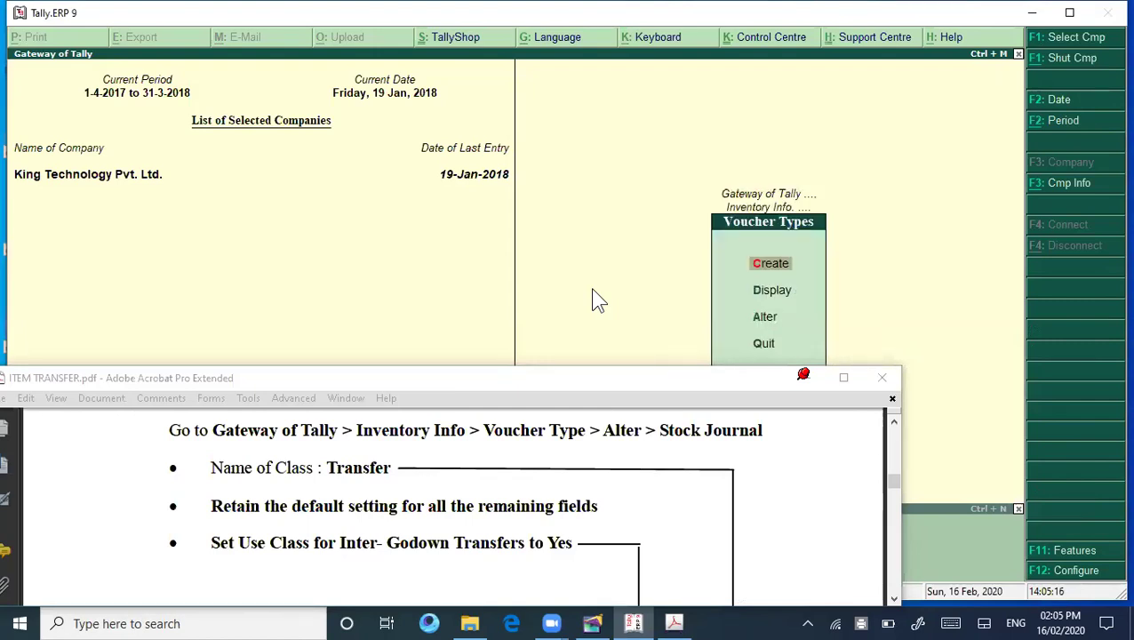
- Open the Stock Journal voucher type for alteration
{"action": "key", "text": "Down"}
{"action": "key", "text": "Down"}
{"action": "key", "text": "Return"}
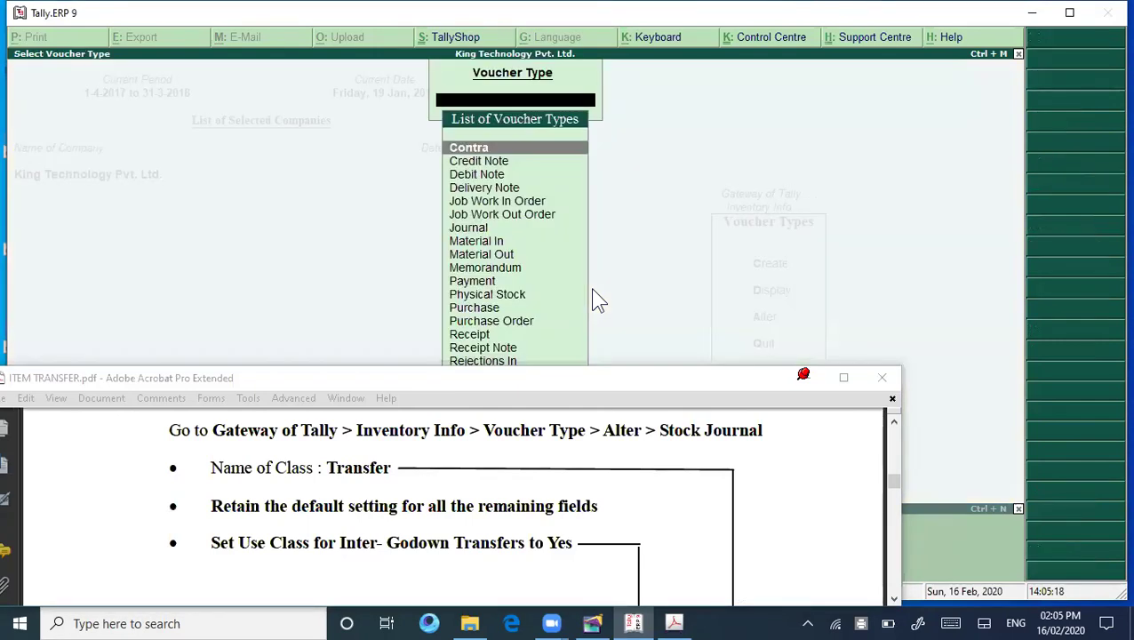
{"action": "type", "text": "S"}
{"action": "key", "text": "Down"}
{"action": "key", "text": "Down"}
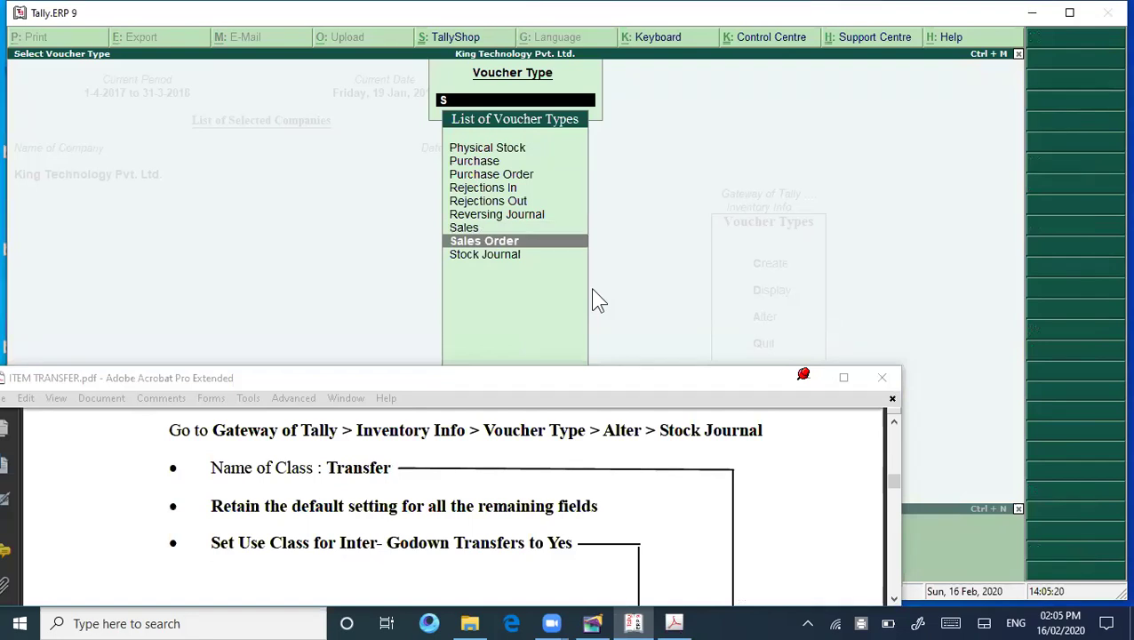
{"action": "key", "text": "Return"}
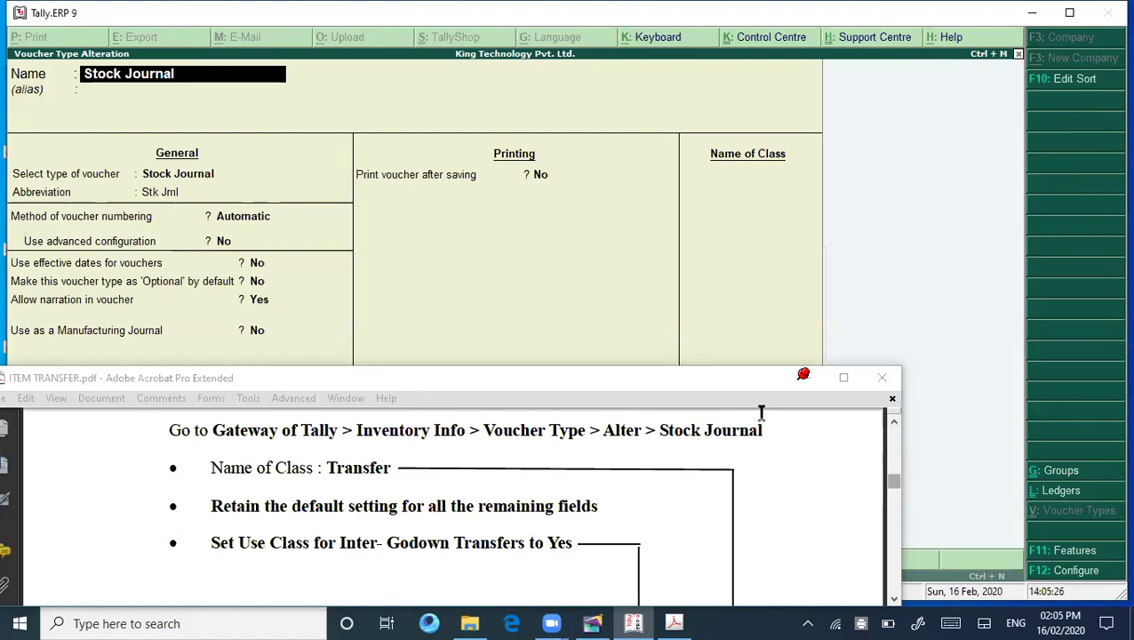
- Read the remaining Transfer class settings in ITEM TRANSFER.pdf, including its inter-godown option, and return to Tally
{"action": "left_click", "coordinate": [697, 382]}
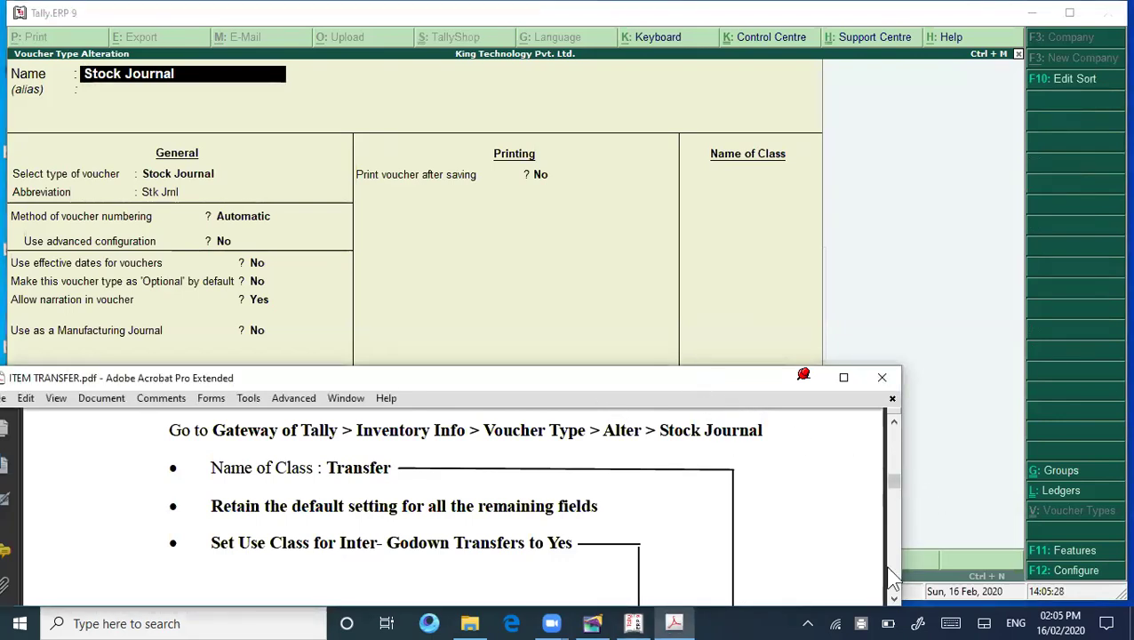
{"action": "left_click", "coordinate": [894, 598]}
{"action": "scroll", "coordinate": [894, 598], "scroll_direction": "down", "scroll_amount": 5}
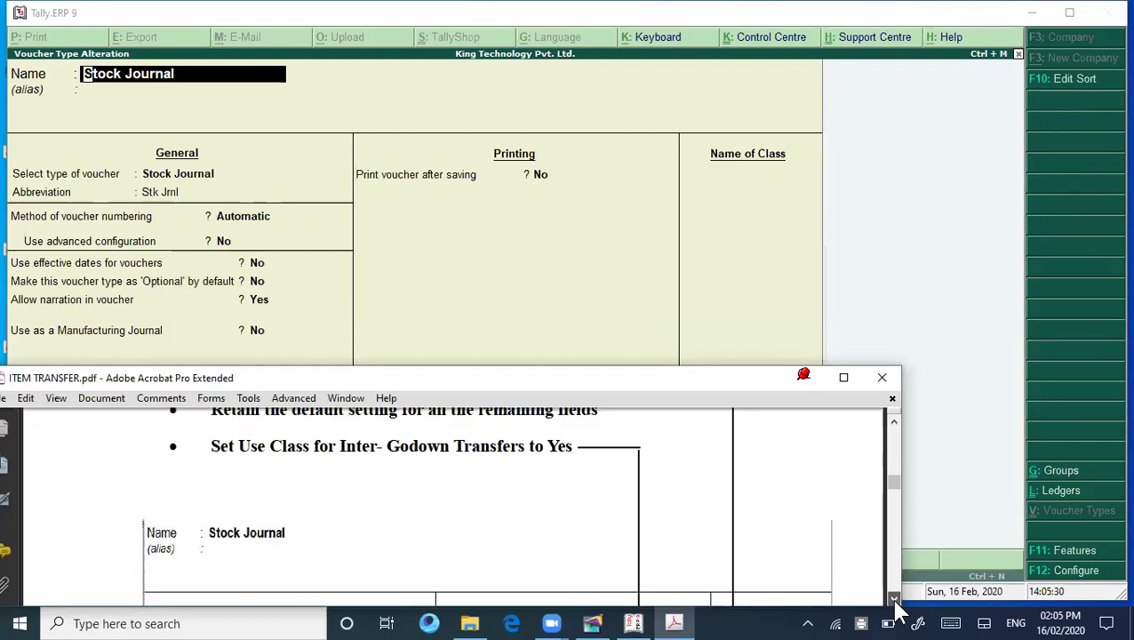
{"action": "scroll", "coordinate": [894, 598], "scroll_direction": "down", "scroll_amount": 4}
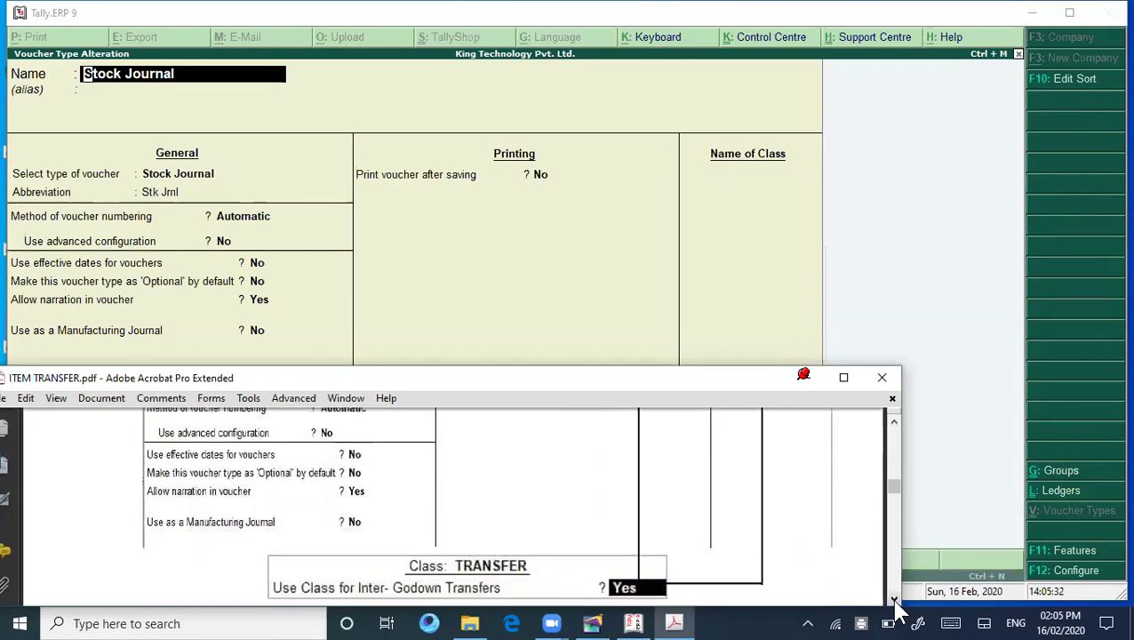
{"action": "left_click", "coordinate": [864, 209]}
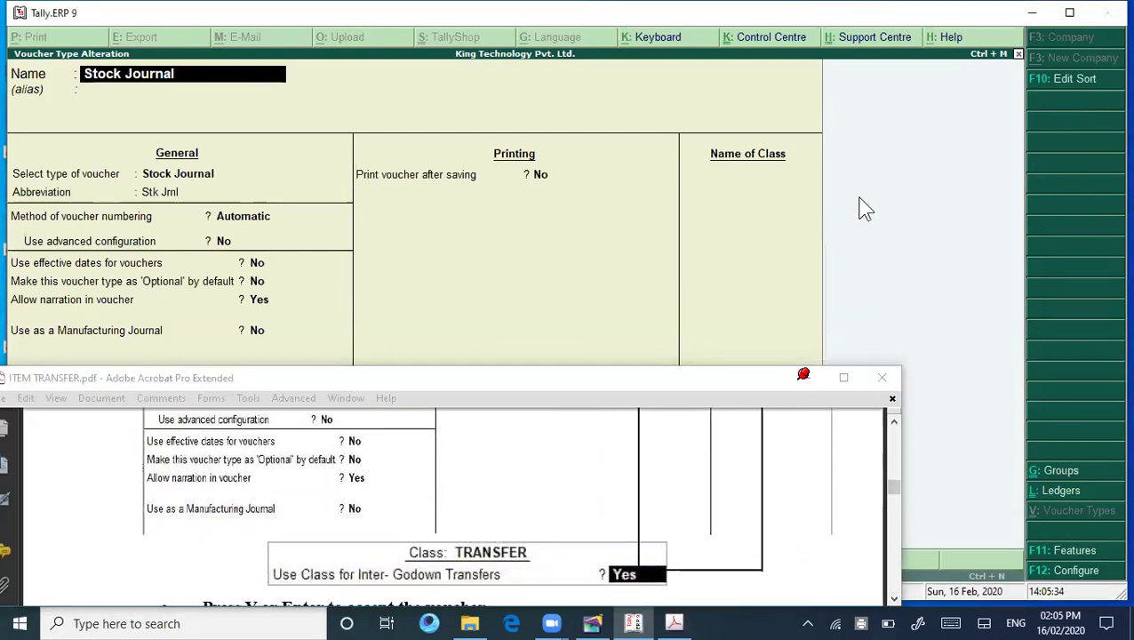
- Keep the Stock Journal voucher type's default general and printing settings and add a class named Transfer
{"action": "key", "text": "Return"}
{"action": "key", "text": "Return"}
{"action": "key", "text": "Return"}
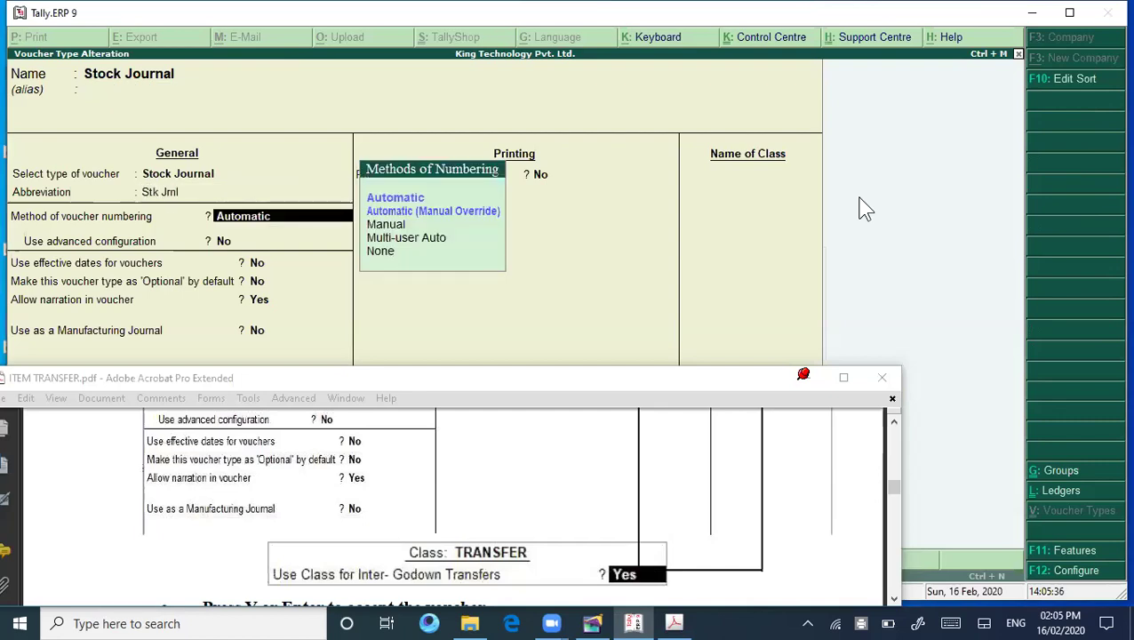
{"action": "key", "text": "Return"}
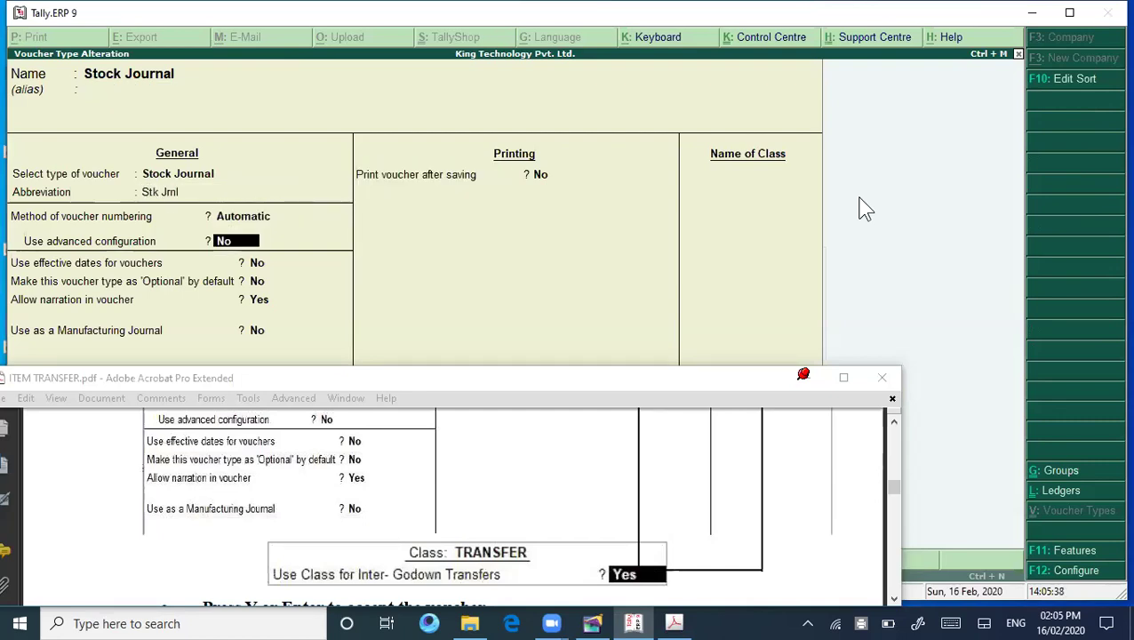
{"action": "key", "text": "Return"}
{"action": "key", "text": "Return"}
{"action": "key", "text": "Return"}
{"action": "key", "text": "Return"}
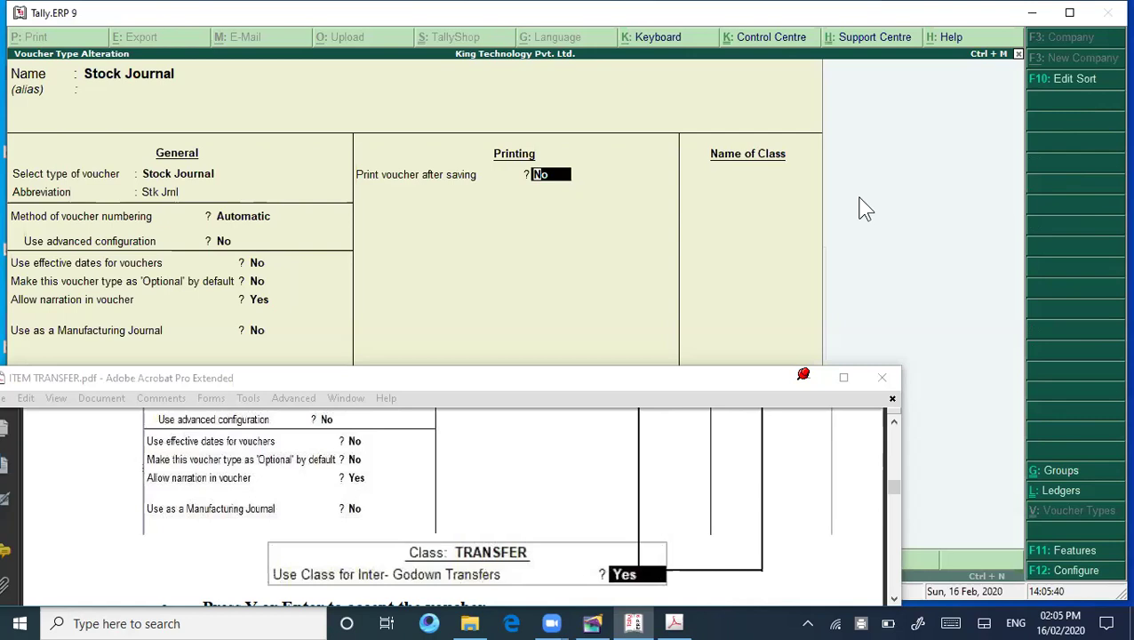
{"action": "key", "text": "Return"}
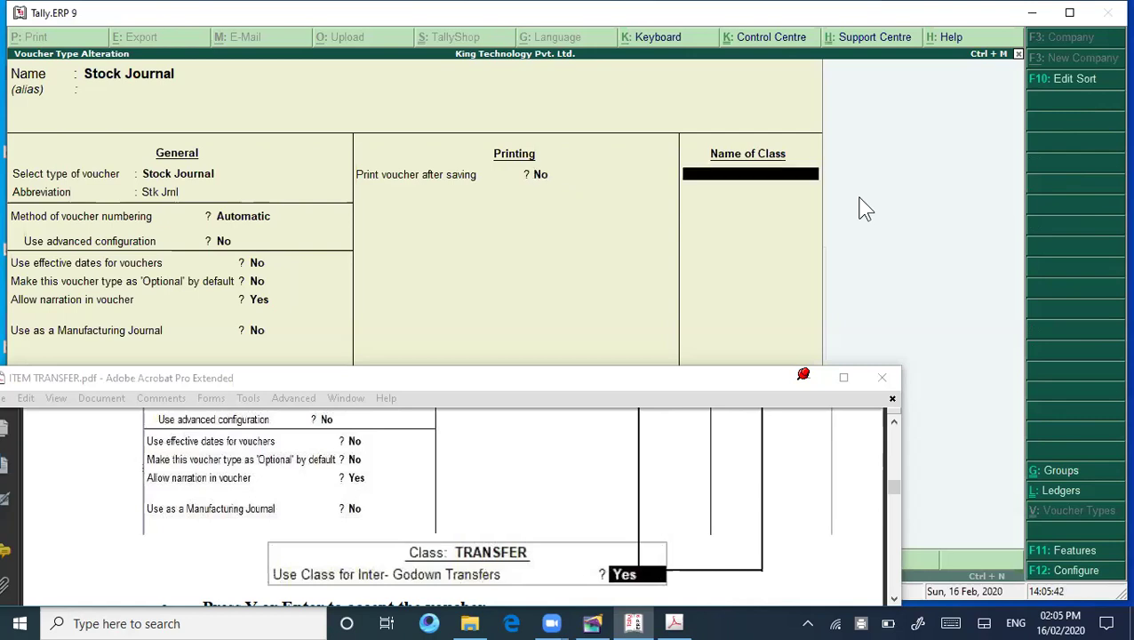
{"action": "type", "text": "Transfer"}
{"action": "key", "text": "Return"}
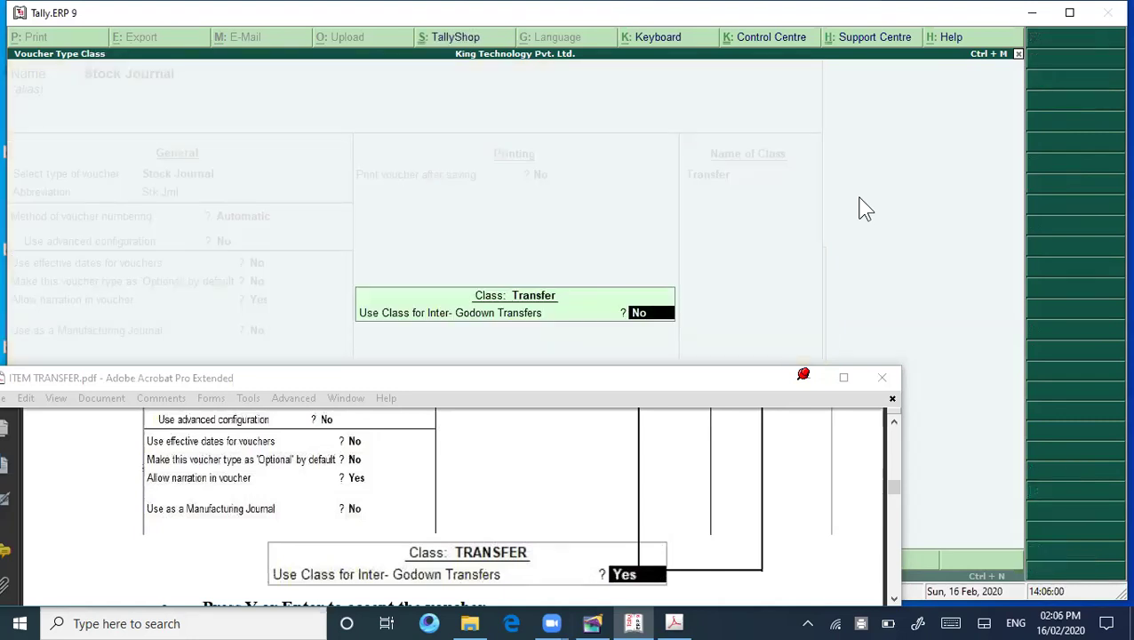
- Set Use Class for Inter-Godown Transfers to Yes for the Transfer class and save the voucher type
{"action": "type", "text": "y"}
{"action": "key", "text": "Return"}
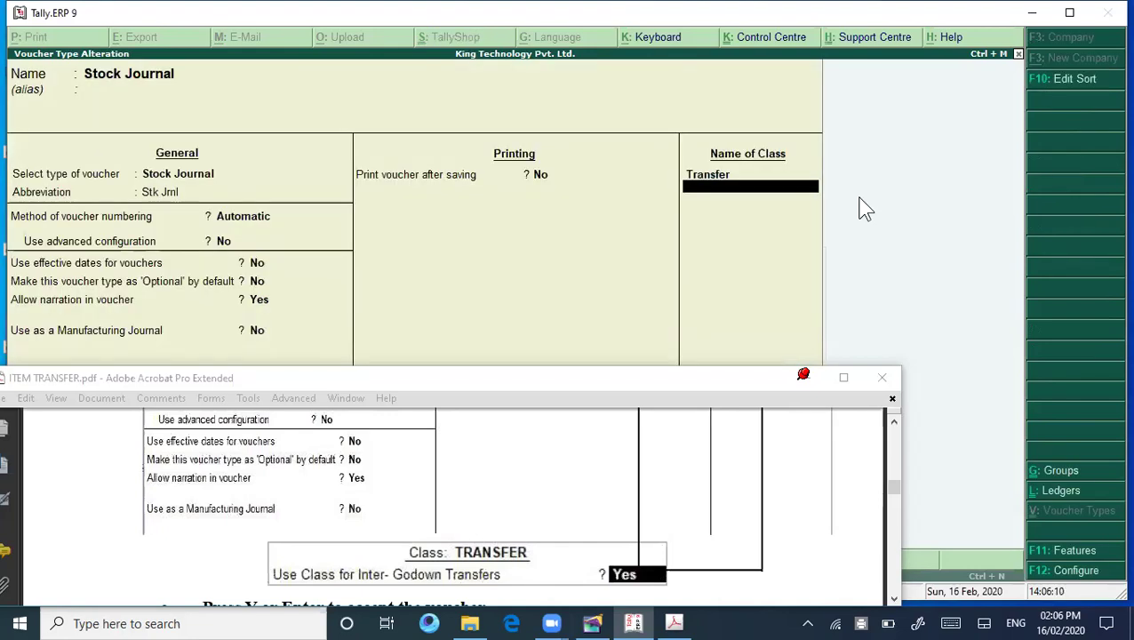
{"action": "key", "text": "ctrl+a"}
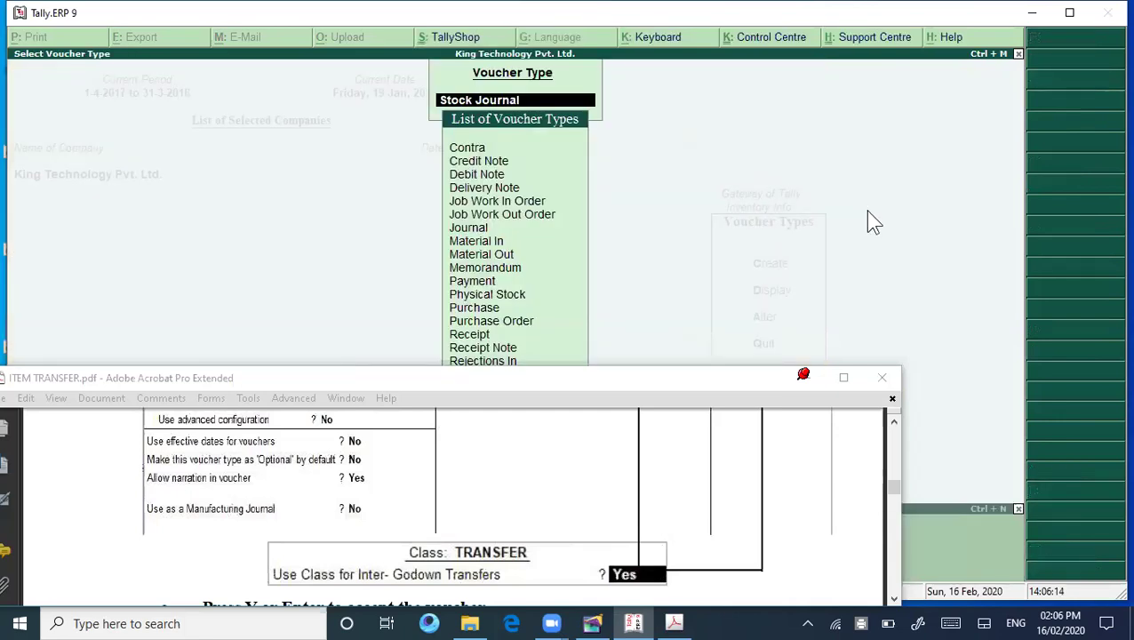
- Switch to ITEM TRANSFER.pdf and review the date, godowns and item quantities of September Example 2
{"action": "left_click", "coordinate": [893, 421]}
{"action": "left_click_drag", "start_coordinate": [893, 423], "coordinate": [893, 423]}
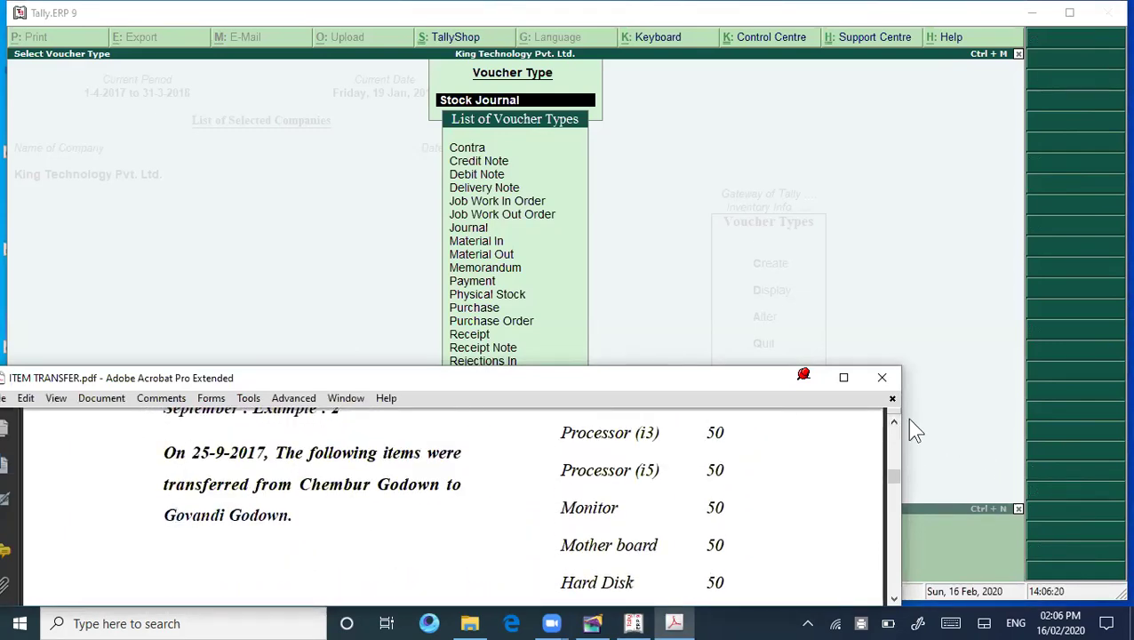
{"action": "left_click", "coordinate": [893, 422]}
{"action": "left_click", "coordinate": [893, 422]}
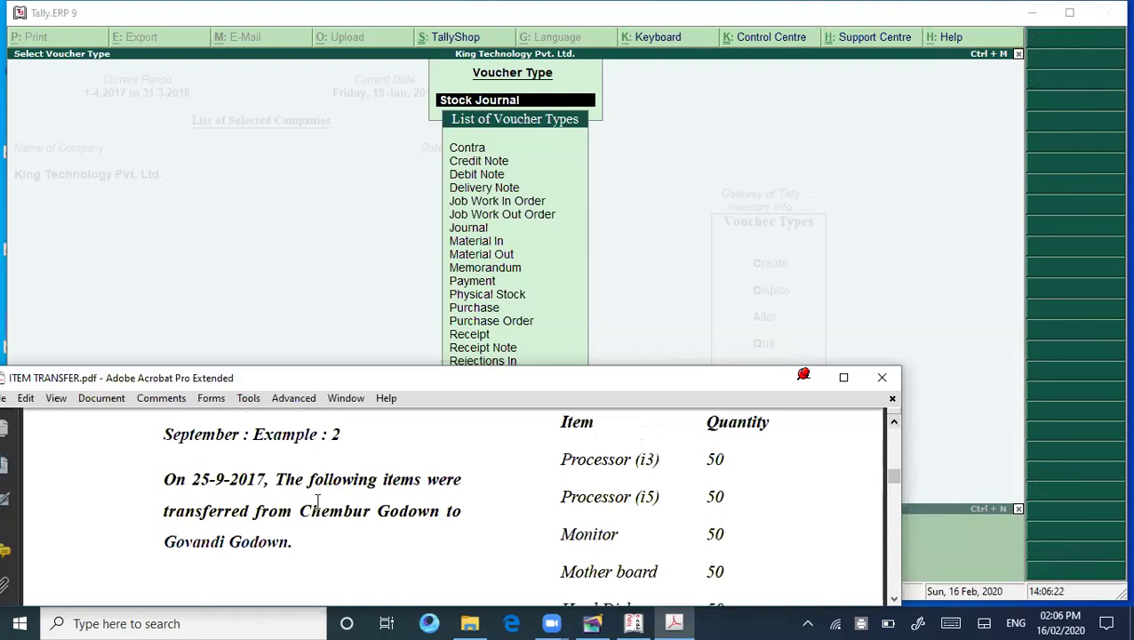
{"action": "left_click_drag", "start_coordinate": [196, 480], "coordinate": [227, 479]}
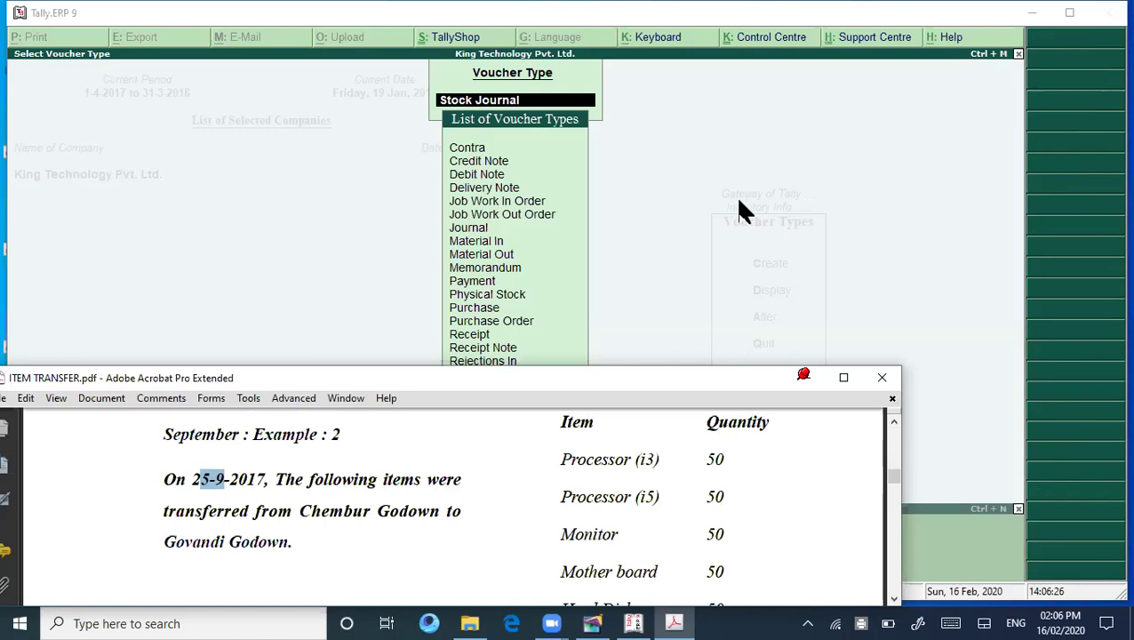
- Switch back to Tally, leave the voucher type list and open Inventory Vouchers from the Gateway of Tally
{"action": "left_click", "coordinate": [721, 155]}
{"action": "key", "text": "Escape"}
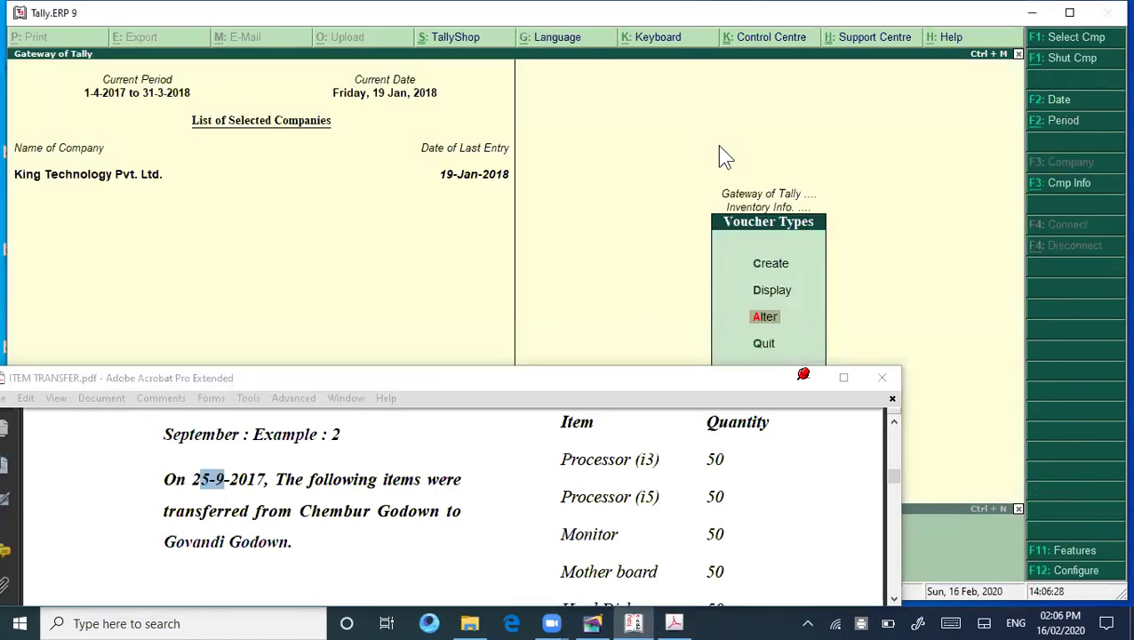
{"action": "key", "text": "Escape"}
{"action": "key", "text": "Escape"}
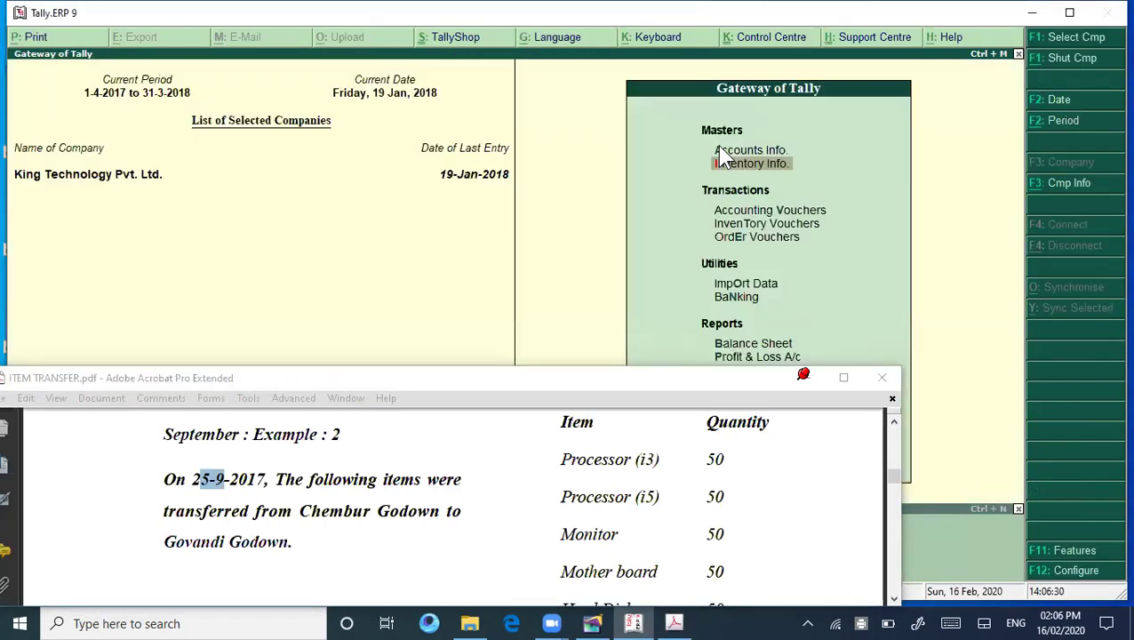
{"action": "key", "text": "Down"}
{"action": "key", "text": "Down"}
{"action": "key", "text": "Return"}
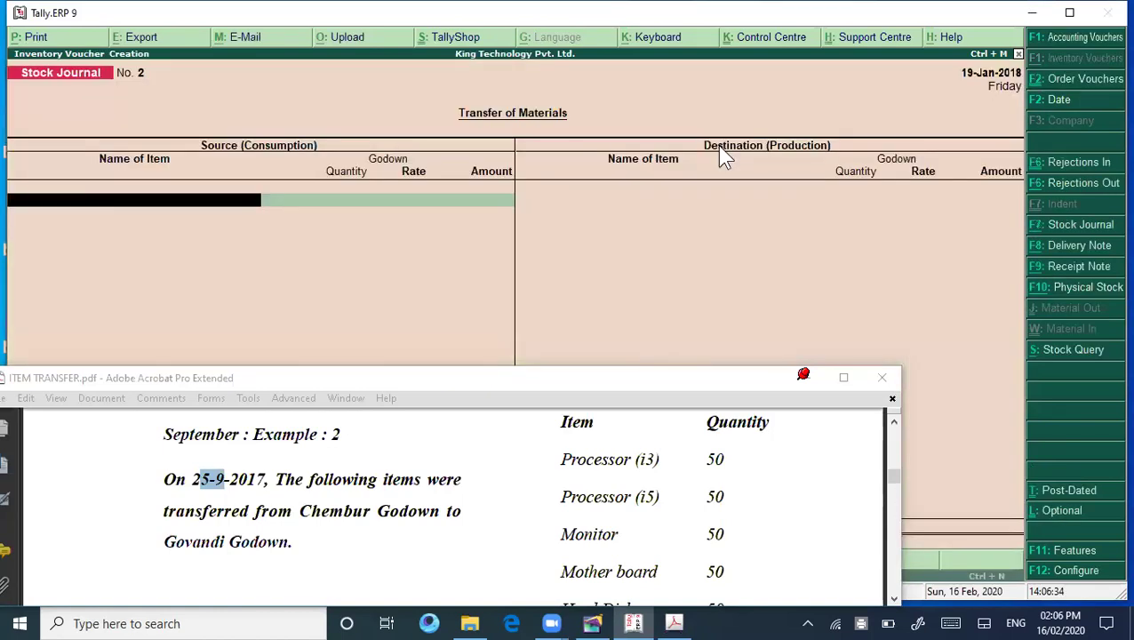
- Start a Stock Journal with the Transfer voucher class and set its destination godown to Govandi Godown
{"action": "key", "text": "F7"}
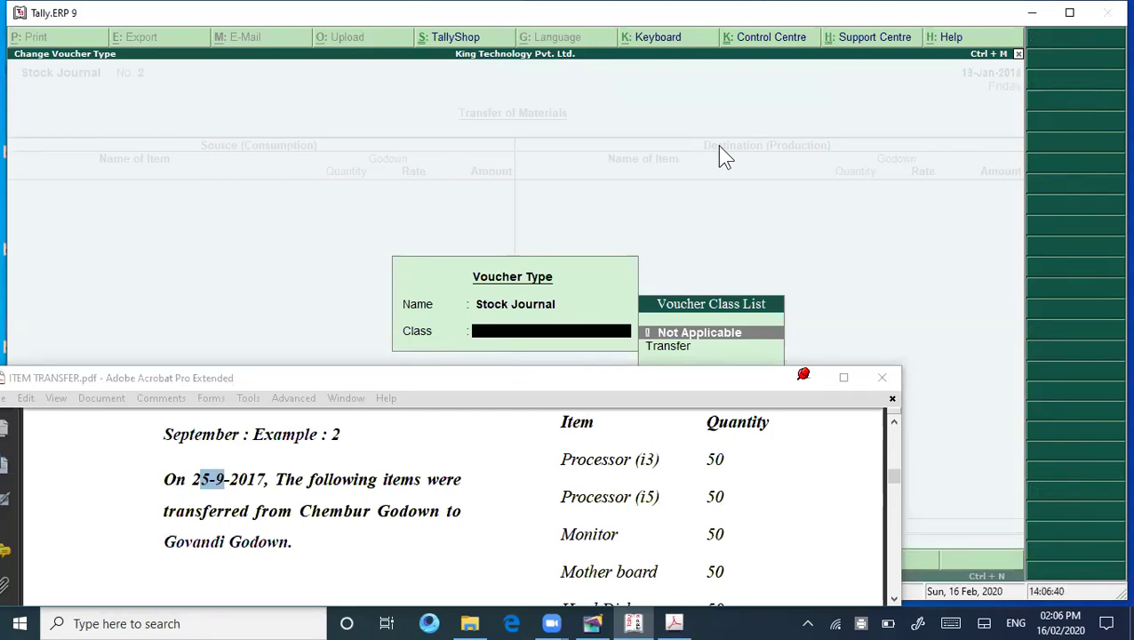
{"action": "key", "text": "Down"}
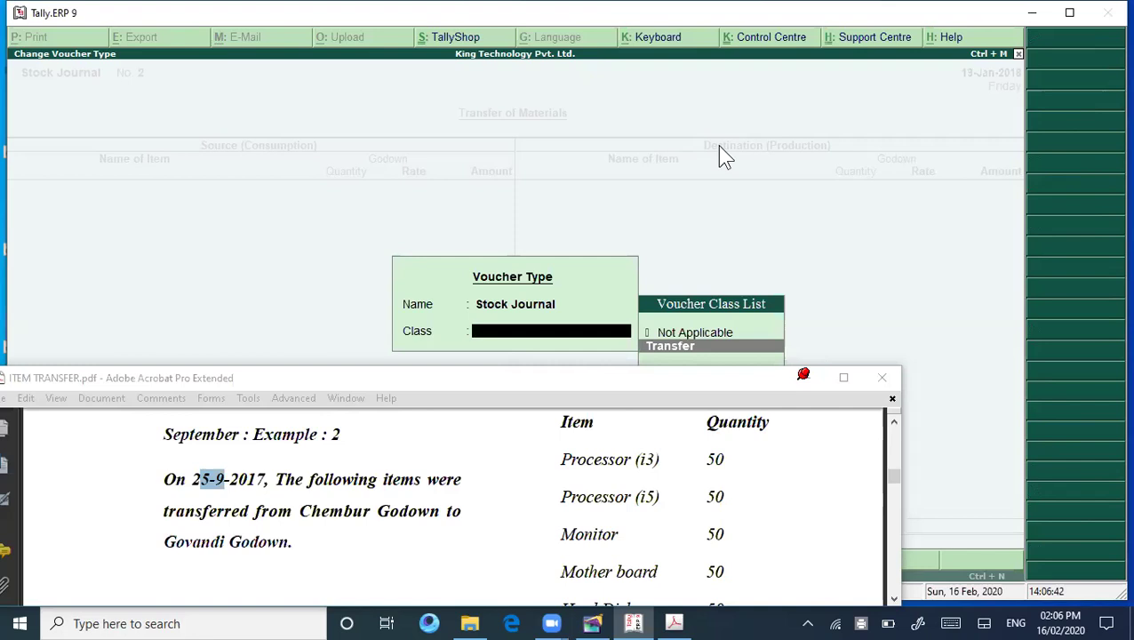
{"action": "key", "text": "Return"}
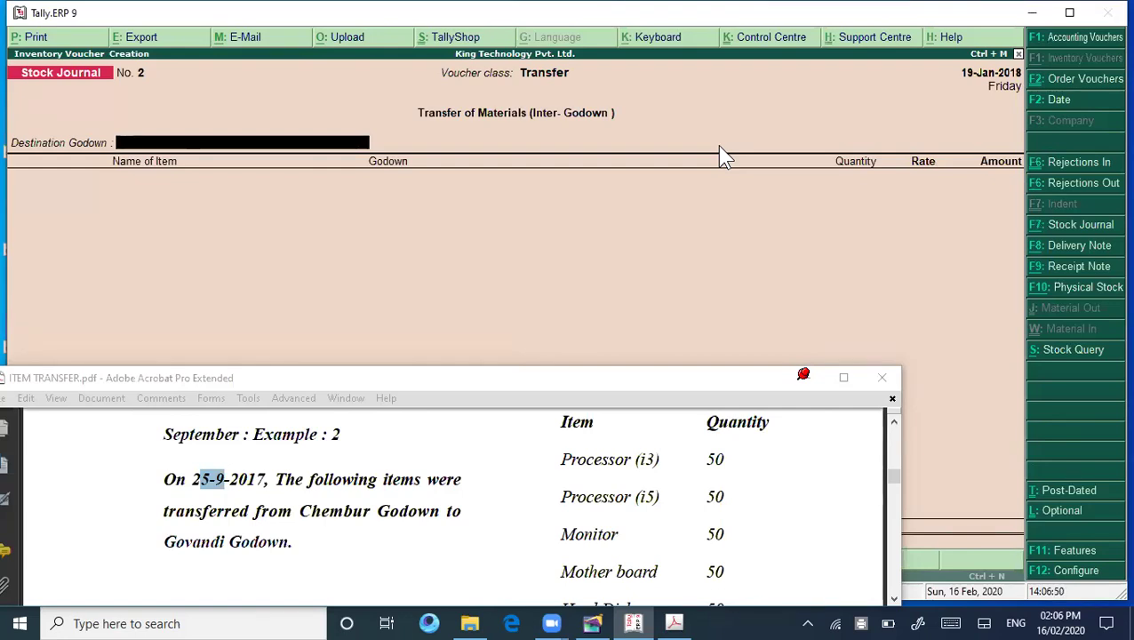
{"action": "type", "text": "G"}
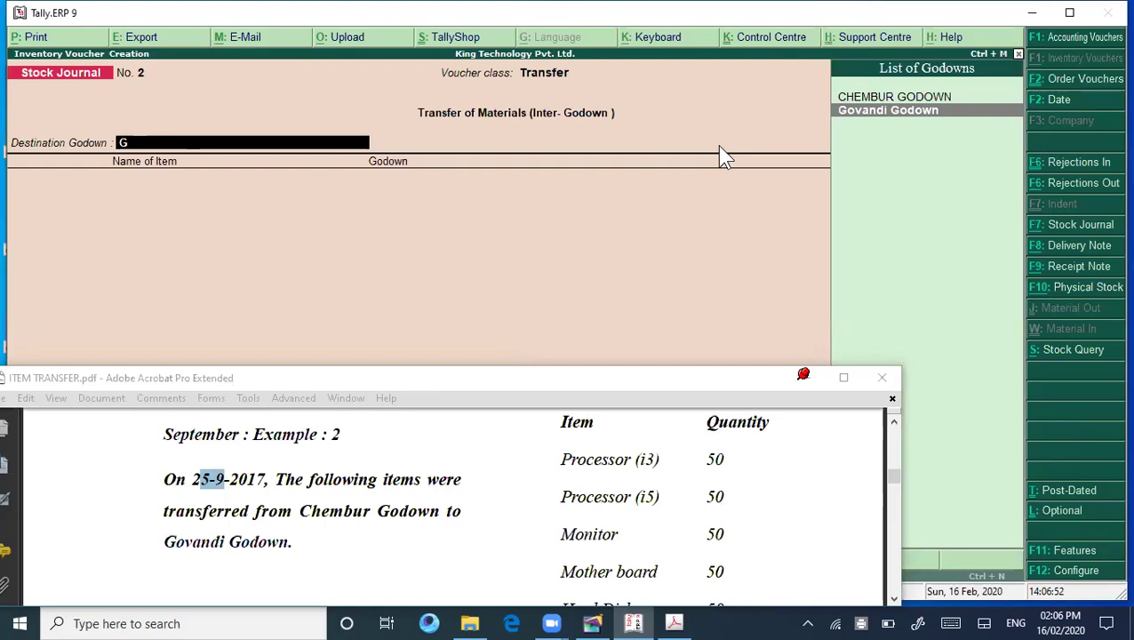
{"action": "key", "text": "Return"}
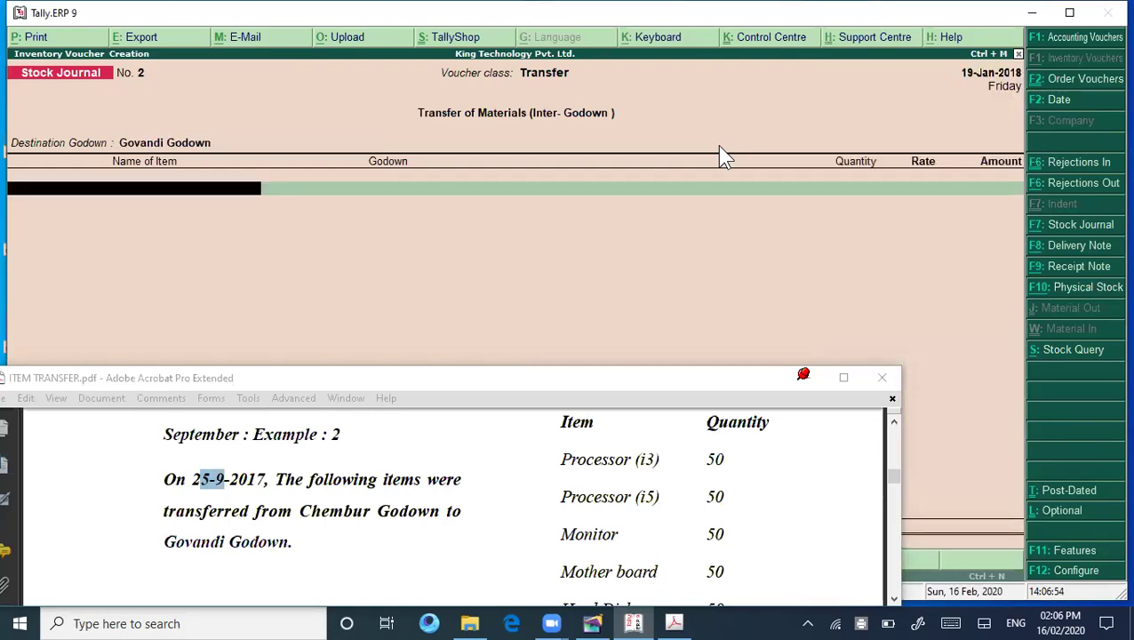
- Enter the item Proceeor I3 from CHEMBUR GODOWN with a quantity of 50, keeping the default rate
{"action": "type", "text": "p"}
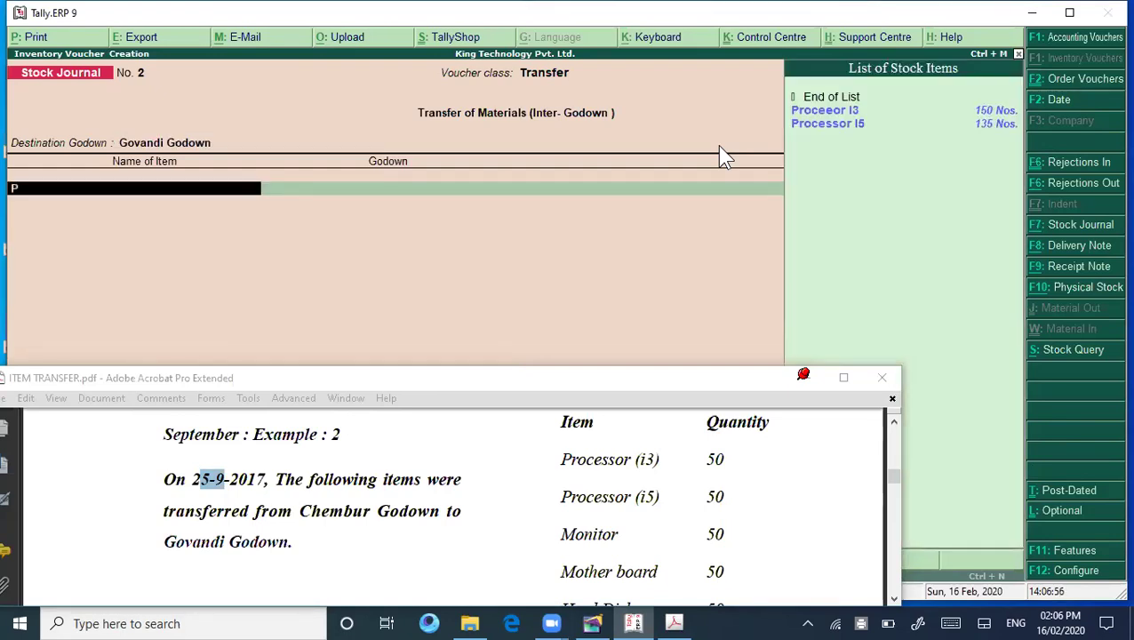
{"action": "key", "text": "Down"}
{"action": "key", "text": "Return"}
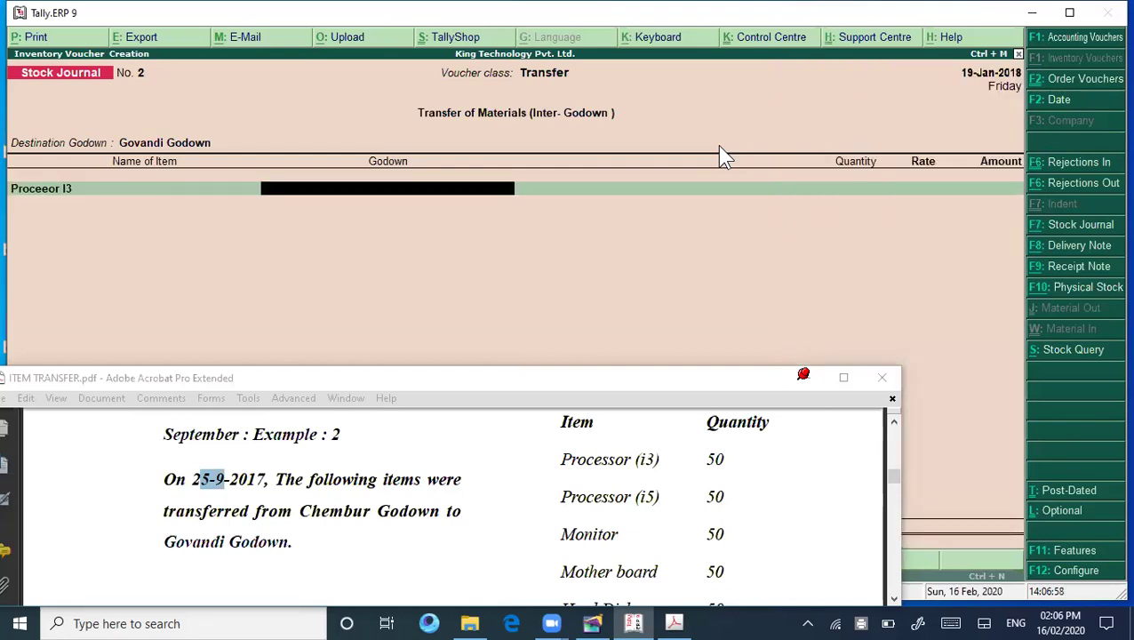
{"action": "type", "text": "c"}
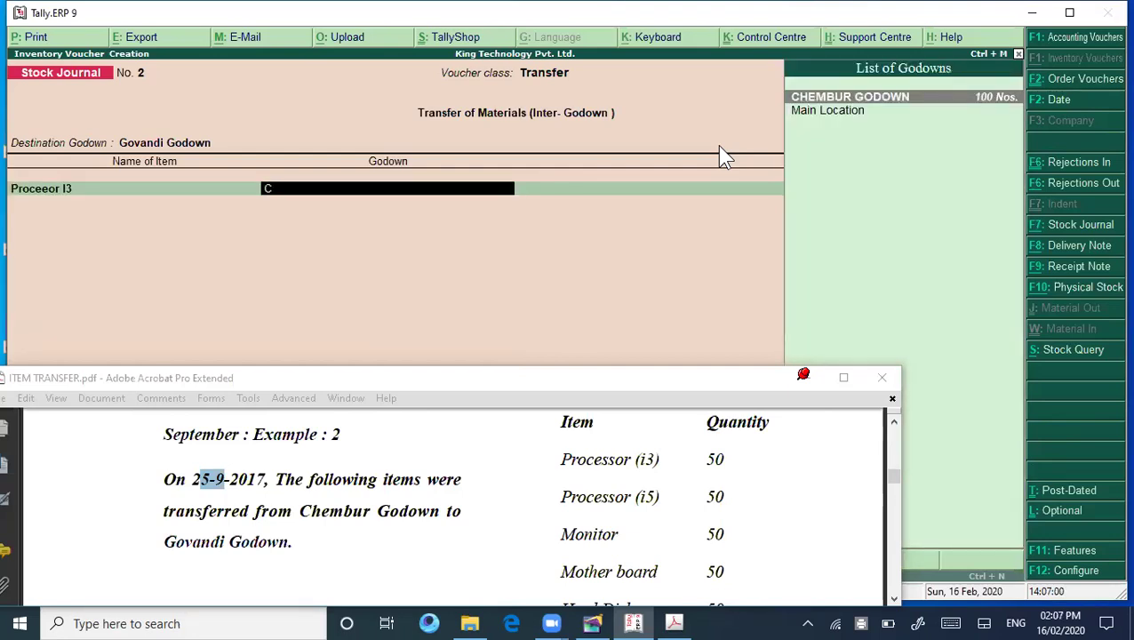
{"action": "key", "text": "Return"}
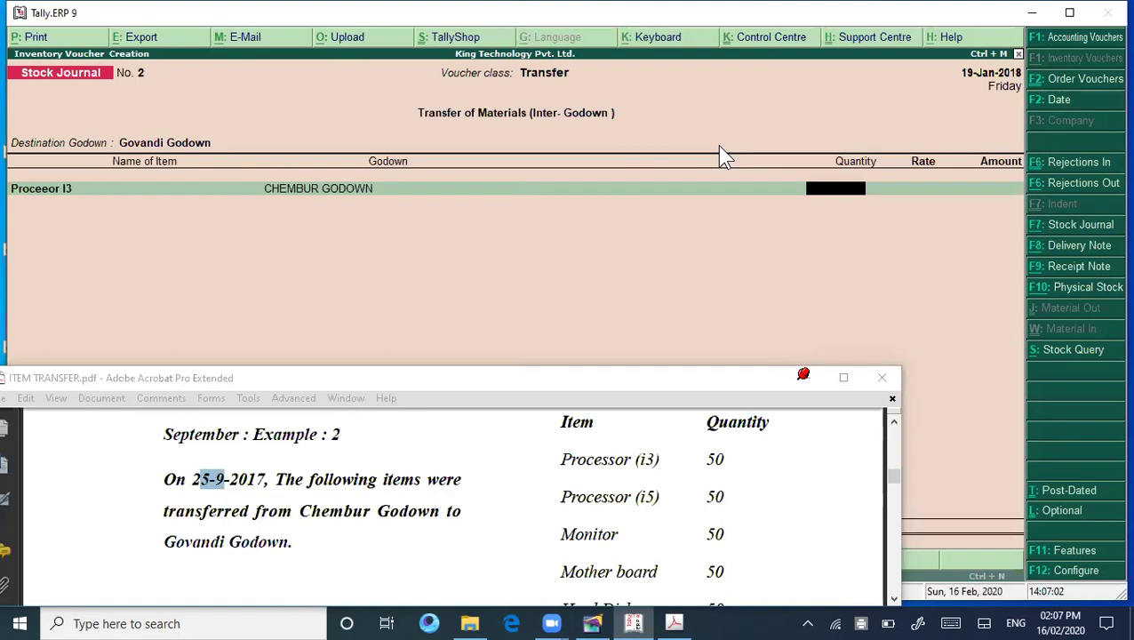
{"action": "type", "text": "50"}
{"action": "key", "text": "Return"}
{"action": "key", "text": "Return"}
{"action": "key", "text": "Return"}
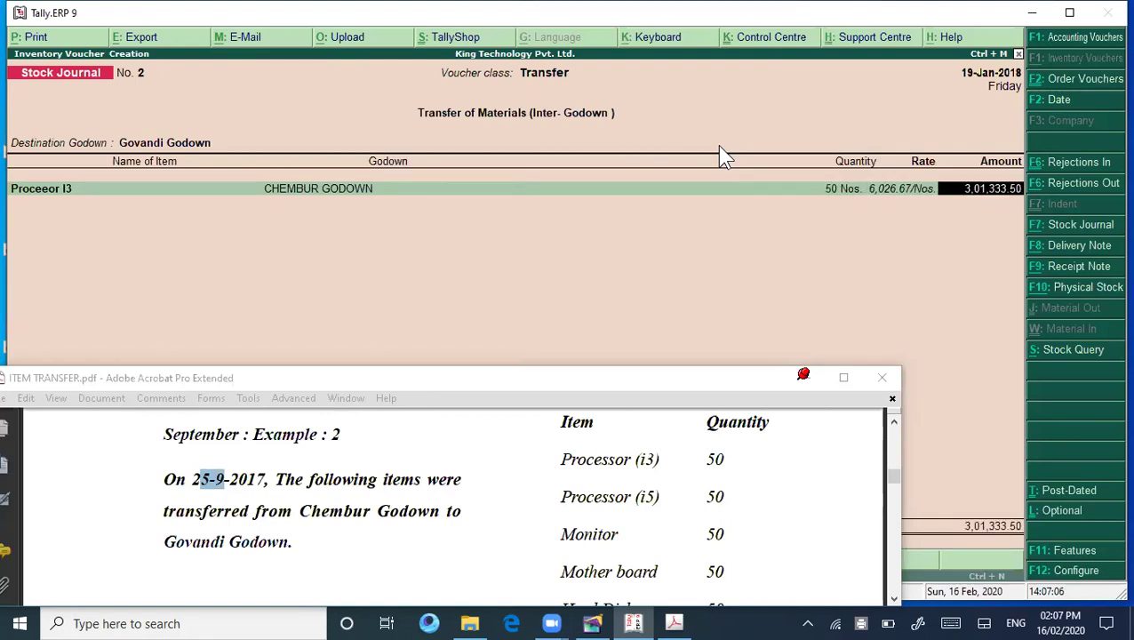
- Add Processor I5 from CHEMBUR GODOWN with a quantity of 50, accepting the proposed rate and amount
{"action": "type", "text": "P"}
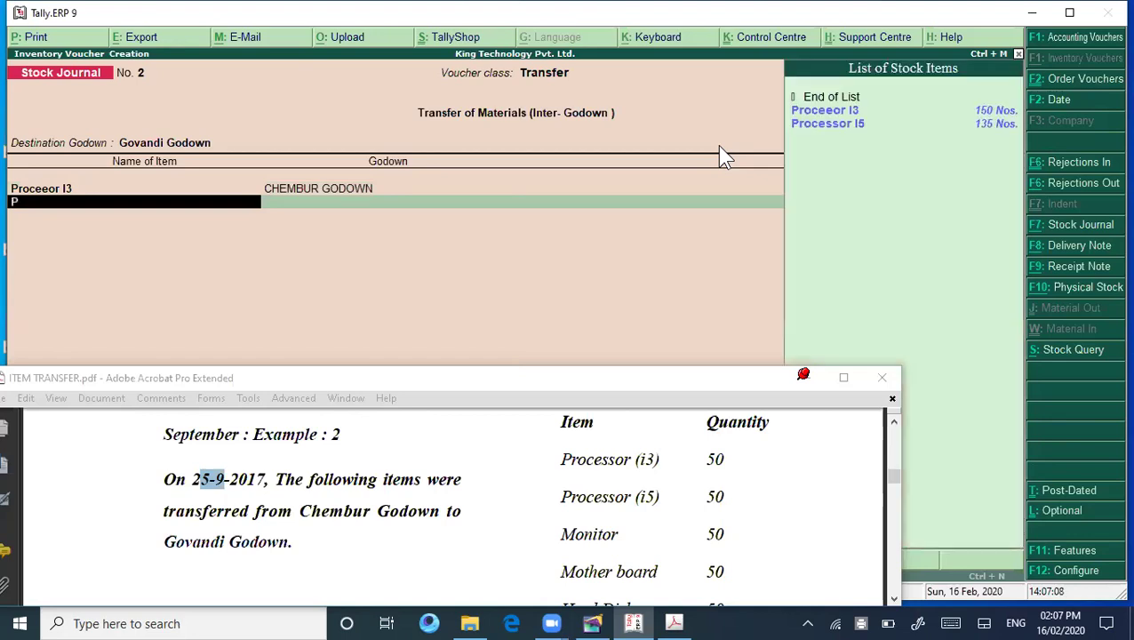
{"action": "key", "text": "Down"}
{"action": "key", "text": "Down"}
{"action": "key", "text": "Return"}
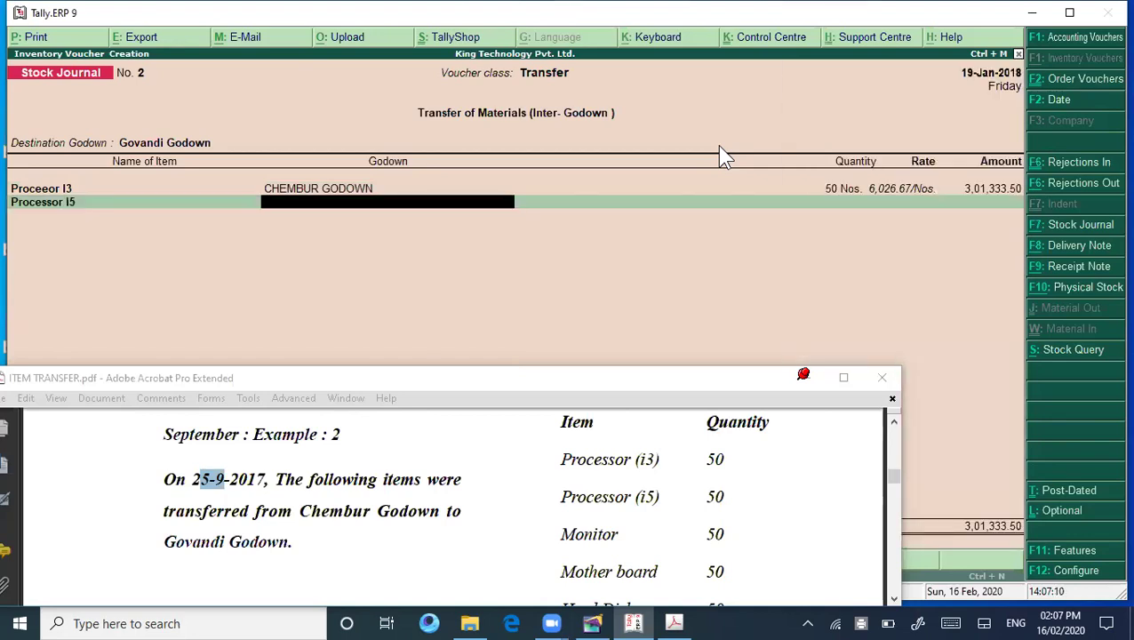
{"action": "type", "text": "C"}
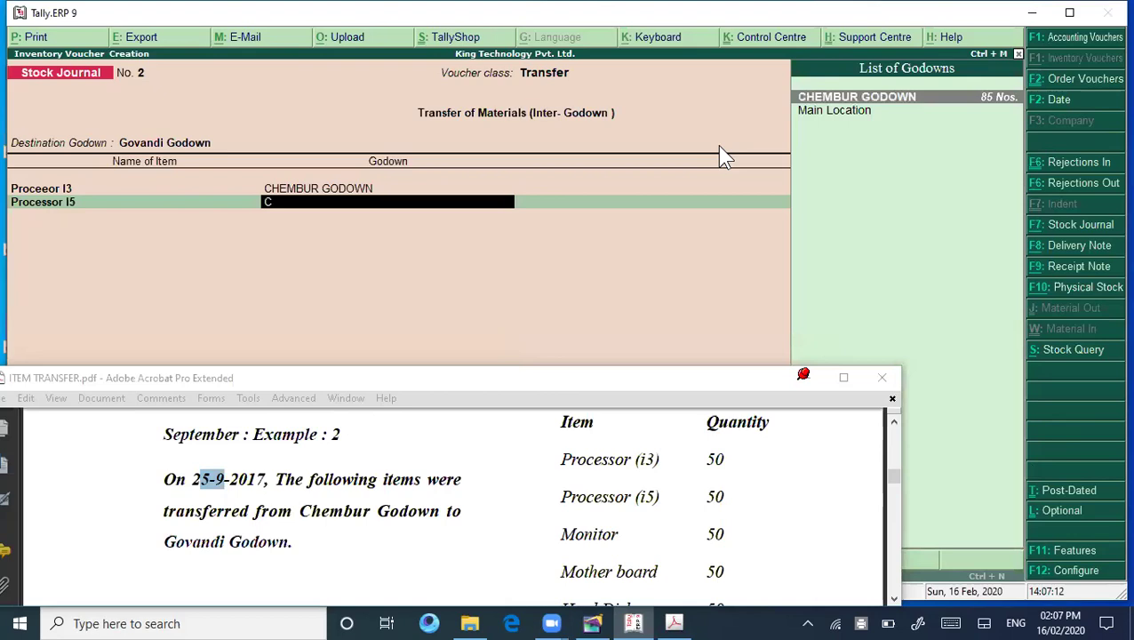
{"action": "key", "text": "Return"}
{"action": "type", "text": "50"}
{"action": "key", "text": "Return"}
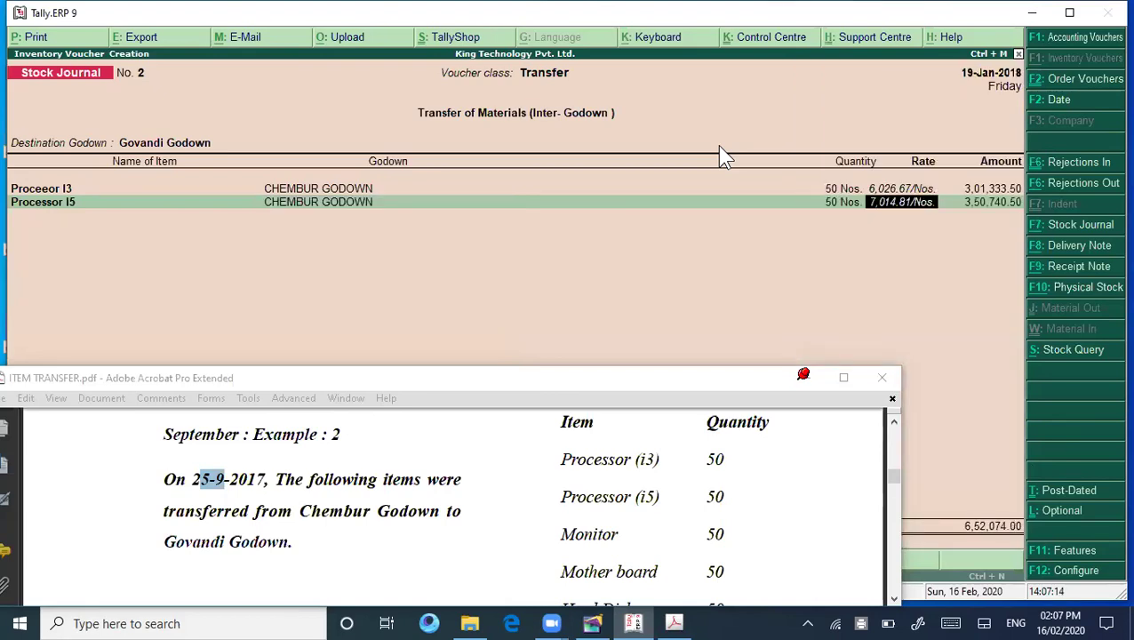
{"action": "key", "text": "Return"}
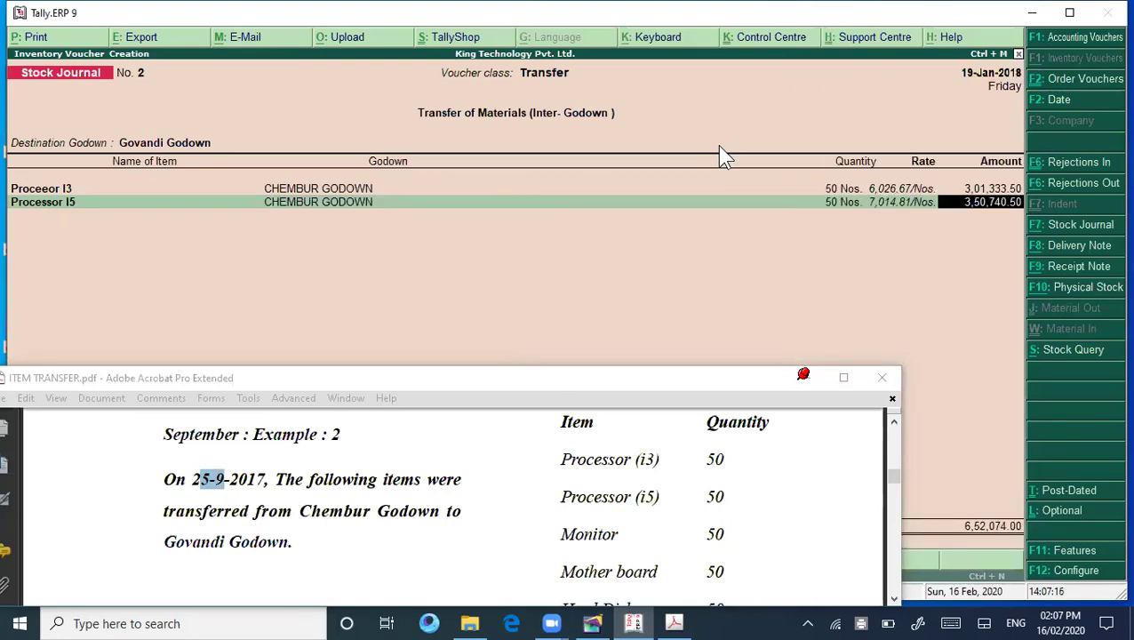
{"action": "key", "text": "Return"}
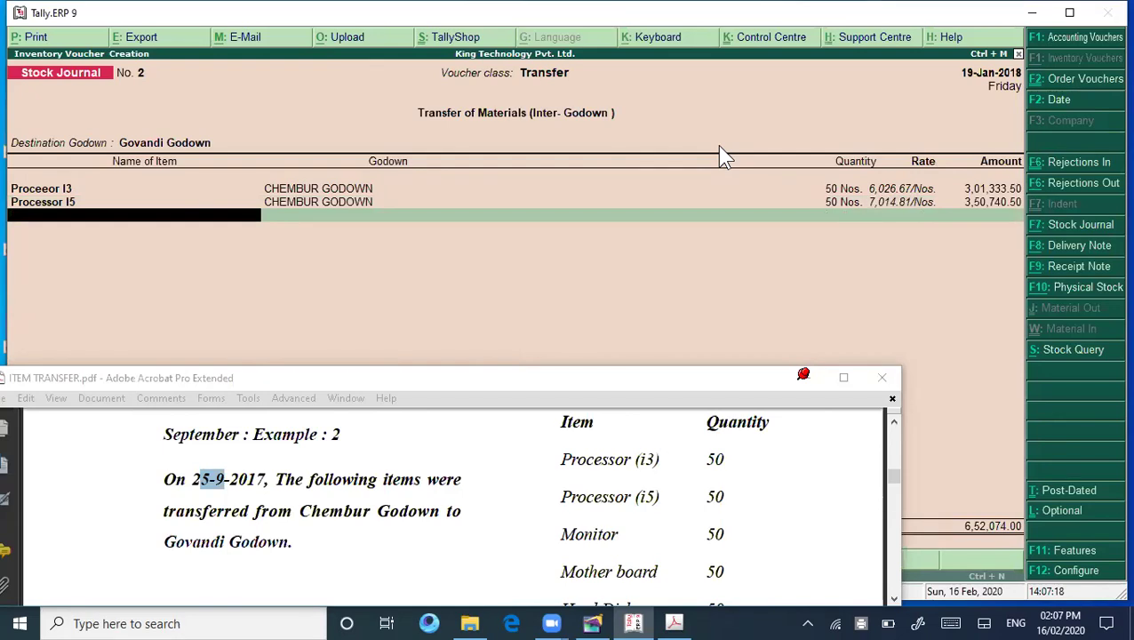
- Add Monitor from CHEMBUR GODOWN with a quantity of 50, accepting the default rate and amount
{"action": "type", "text": "M"}
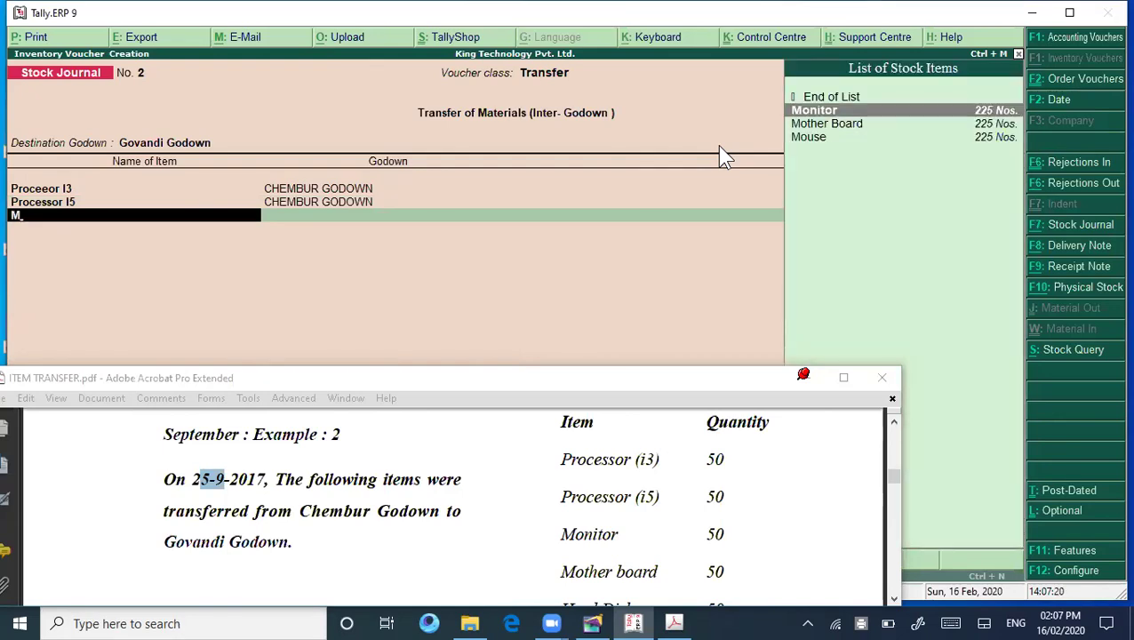
{"action": "key", "text": "Return"}
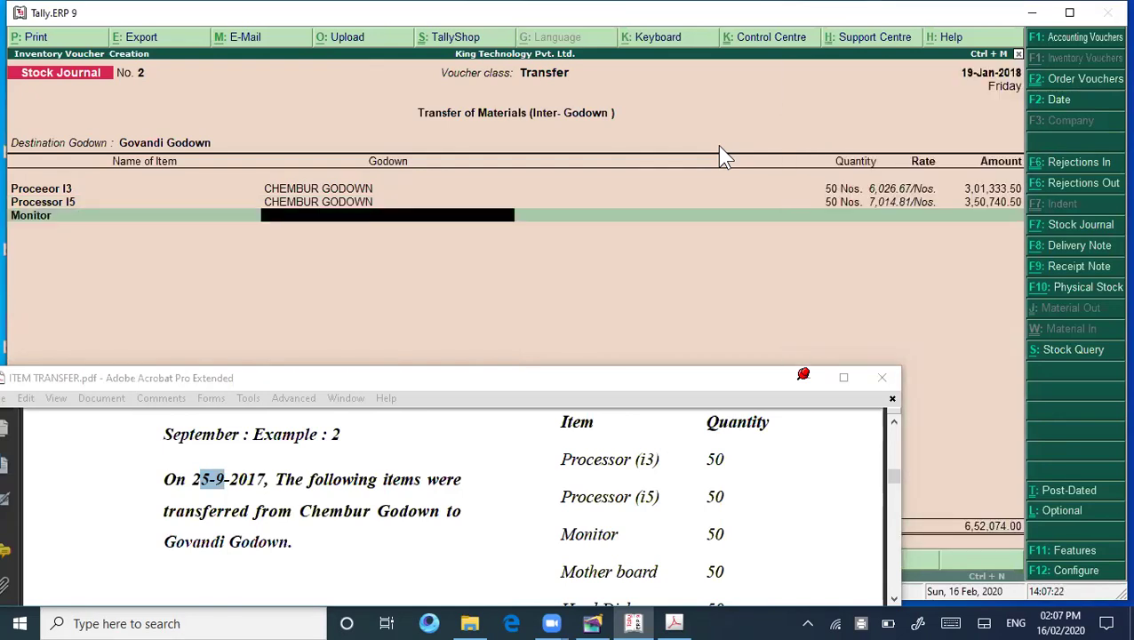
{"action": "type", "text": "C"}
{"action": "key", "text": "Return"}
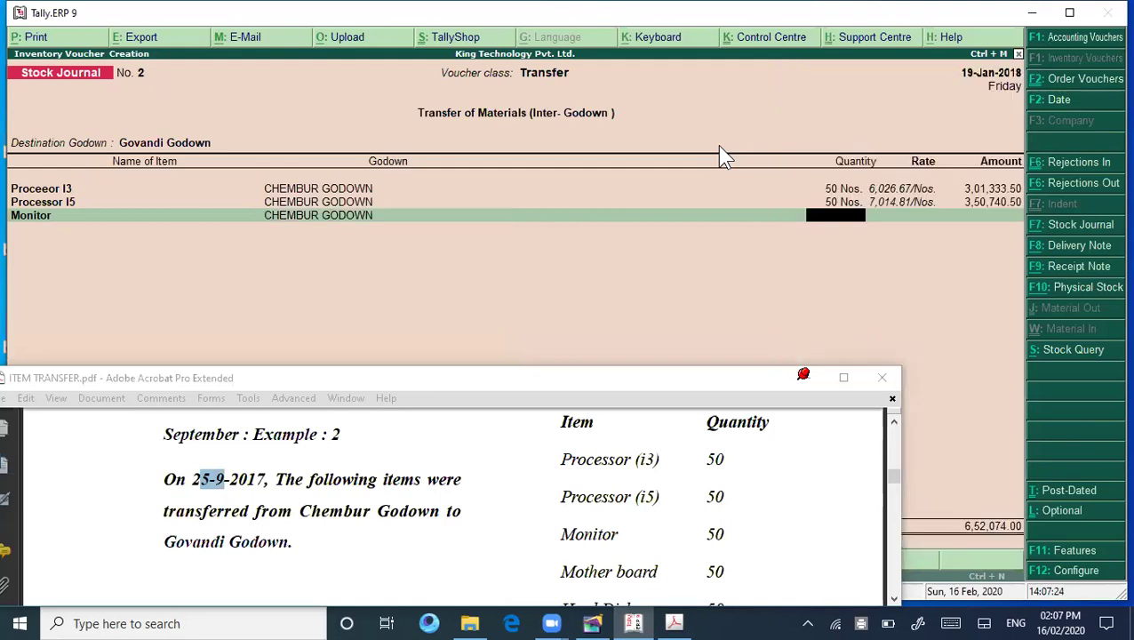
{"action": "type", "text": "50"}
{"action": "key", "text": "Return"}
{"action": "key", "text": "Return"}
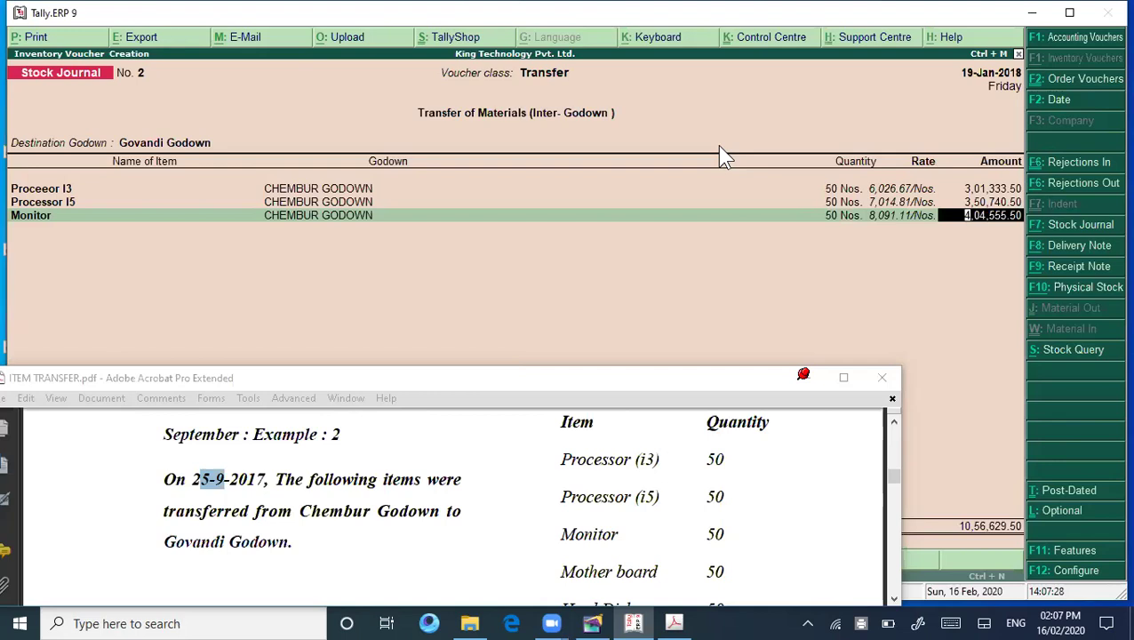
{"action": "key", "text": "Return"}
- Add Mother Board from CHEMBUR GODOWN with a quantity of 50 at the default rate, consulting the PDF's item list for the remaining items
{"action": "type", "text": "M"}
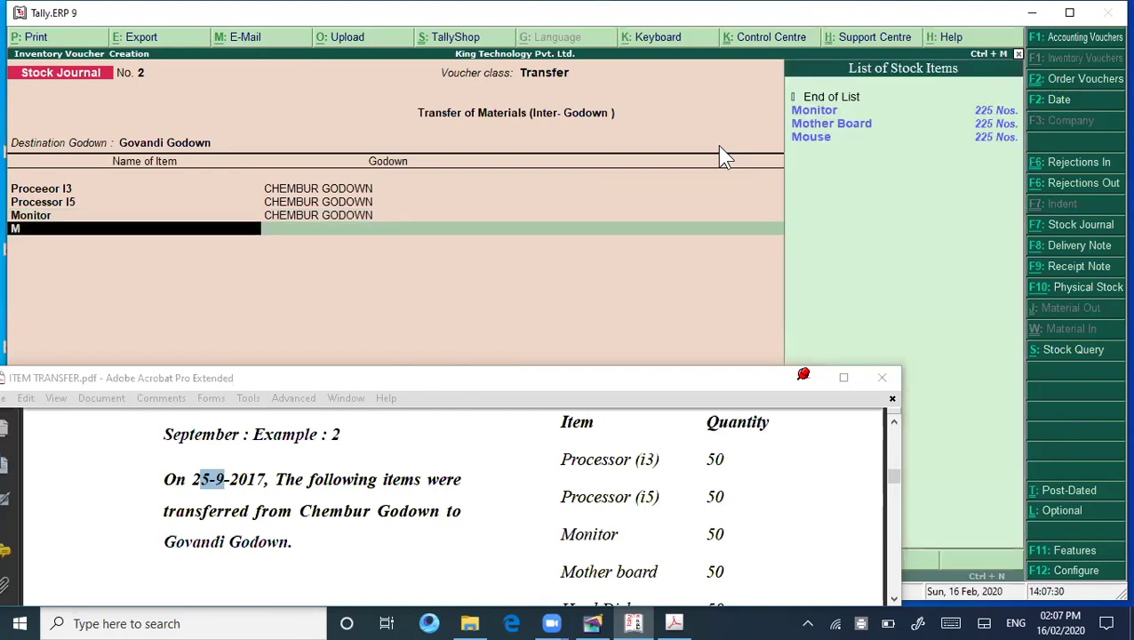
{"action": "key", "text": "Down"}
{"action": "key", "text": "Return"}
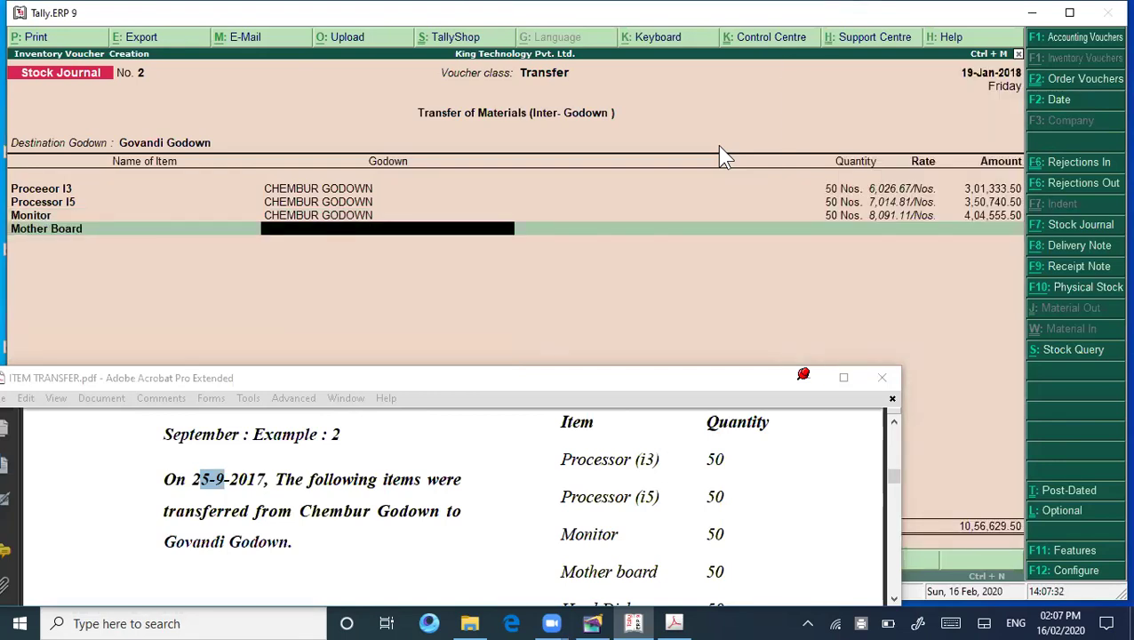
{"action": "type", "text": "C"}
{"action": "key", "text": "Return"}
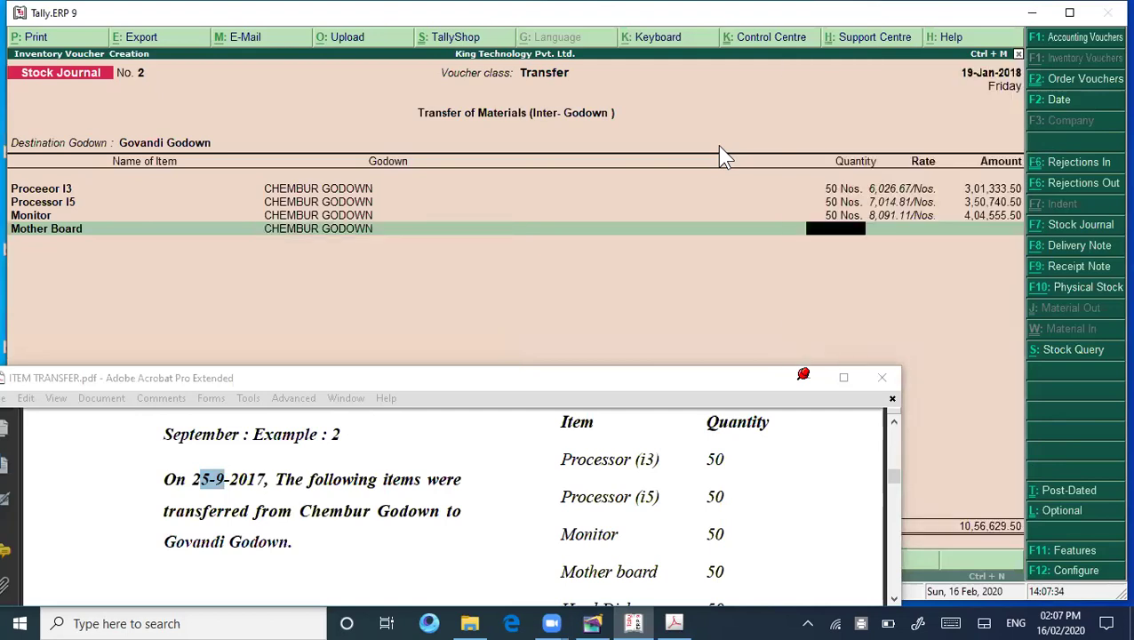
{"action": "type", "text": "50"}
{"action": "key", "text": "Return"}
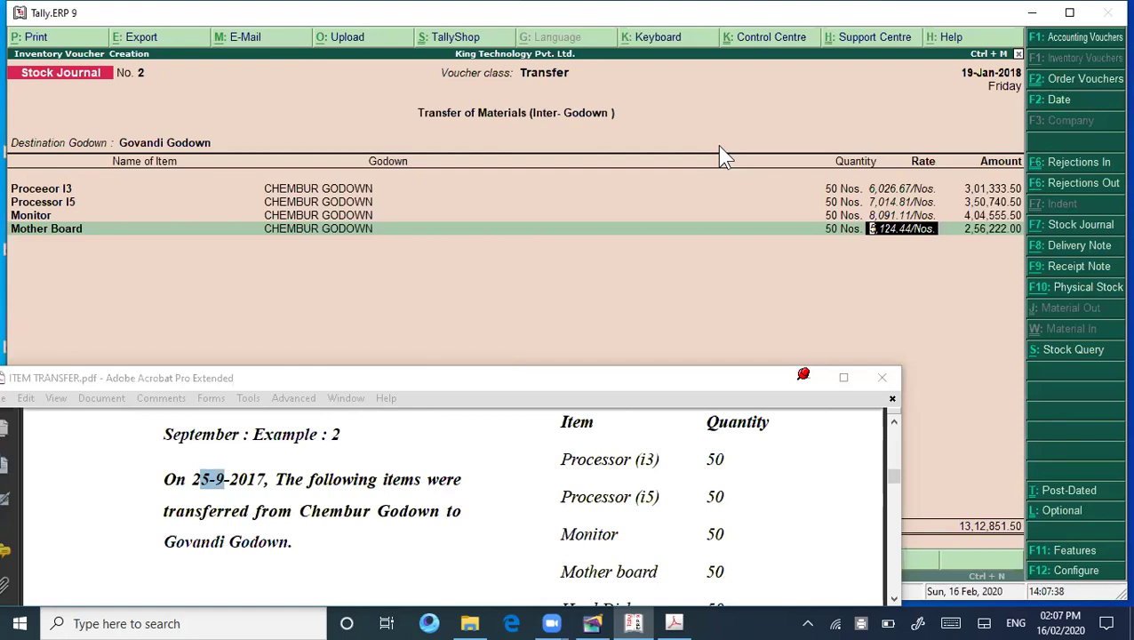
{"action": "key", "text": "Return"}
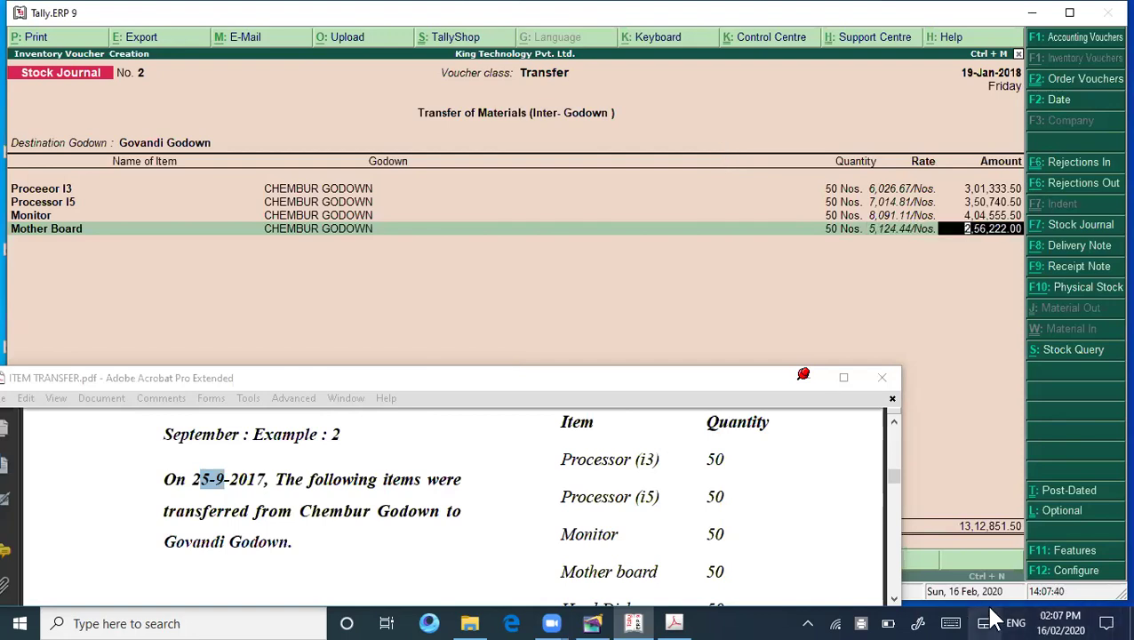
{"action": "left_click", "coordinate": [893, 598]}
{"action": "left_click", "coordinate": [893, 598]}
{"action": "left_click", "coordinate": [892, 598]}
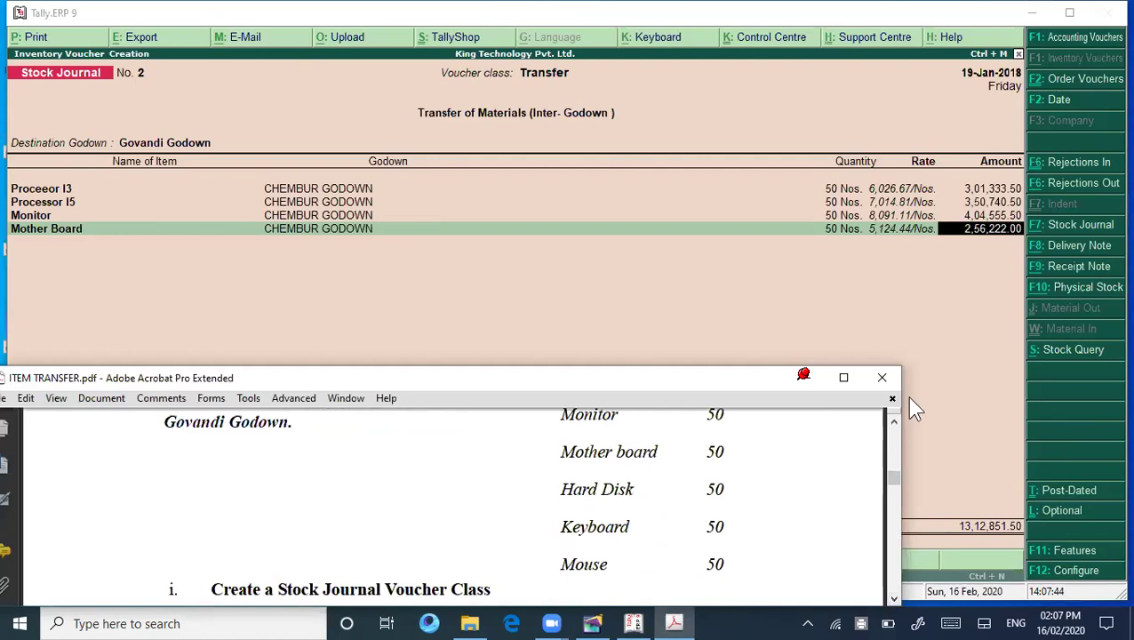
{"action": "left_click", "coordinate": [579, 273]}
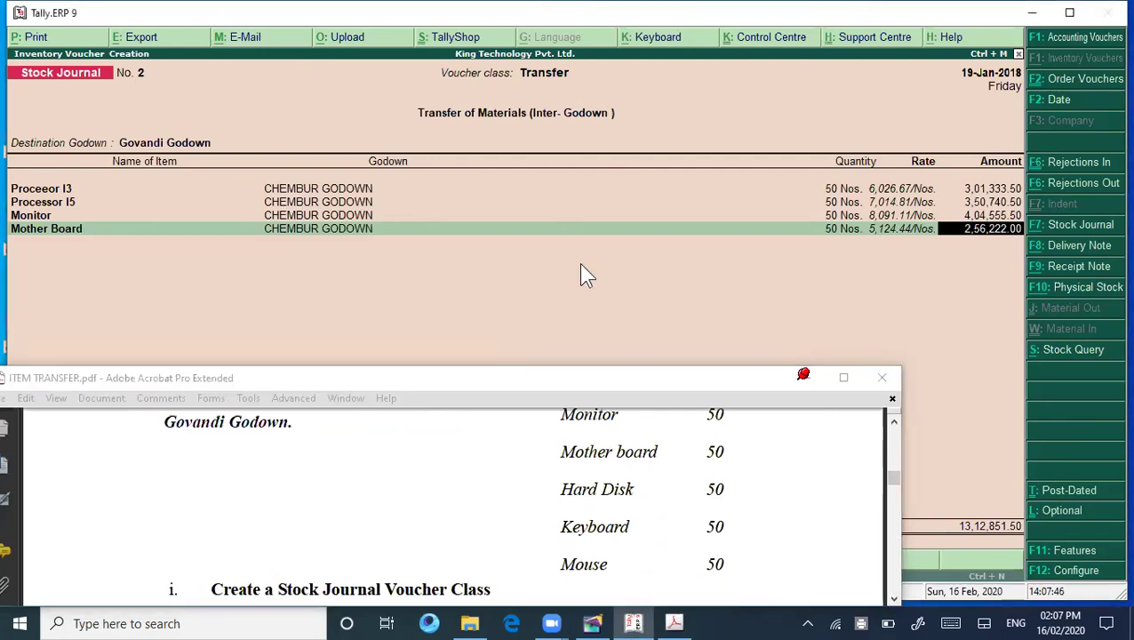
{"action": "key", "text": "Return"}
- Add Hard Disk from CHEMBUR GODOWN with a quantity of 50, keeping the proposed rate and amount
{"action": "type", "text": "H"}
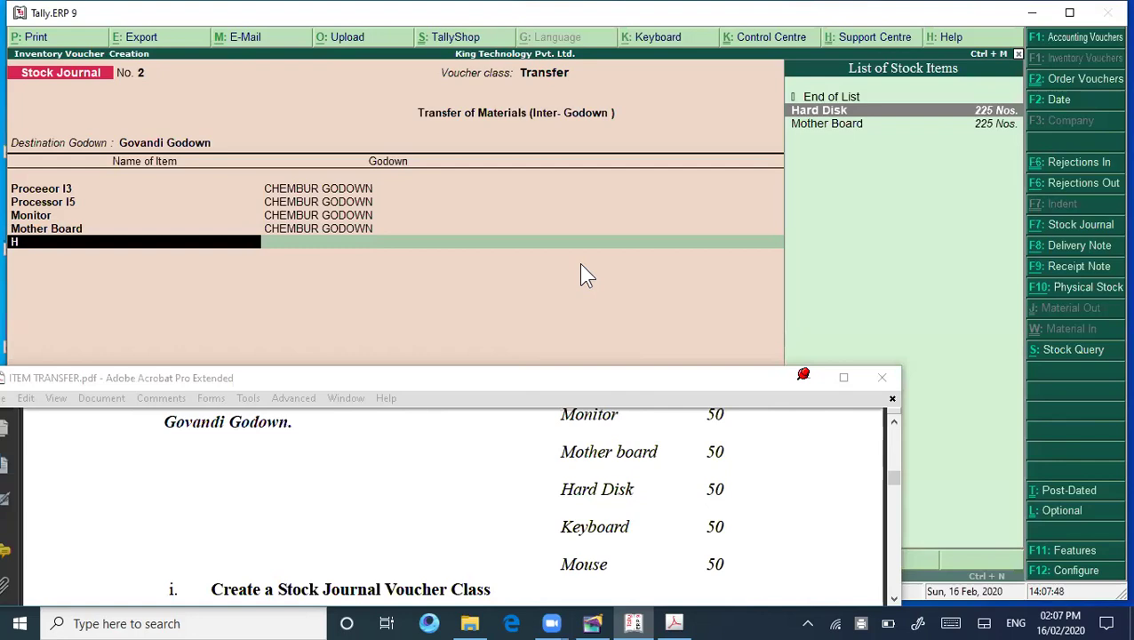
{"action": "key", "text": "Return"}
{"action": "type", "text": "C"}
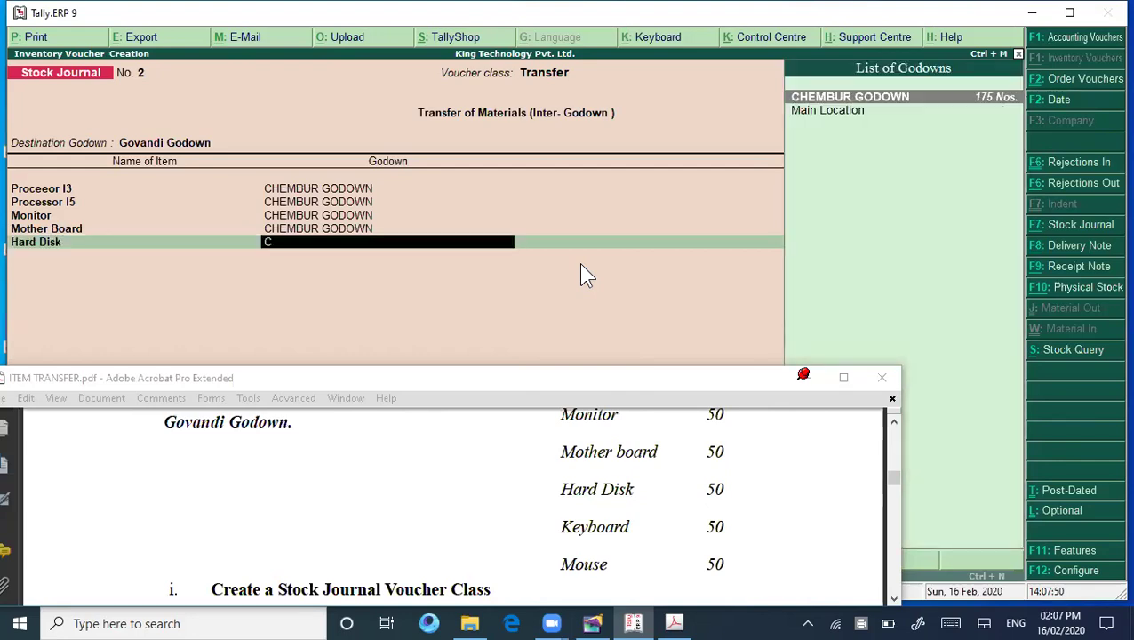
{"action": "key", "text": "Return"}
{"action": "type", "text": "50"}
{"action": "key", "text": "Return"}
{"action": "key", "text": "Return"}
{"action": "key", "text": "Return"}
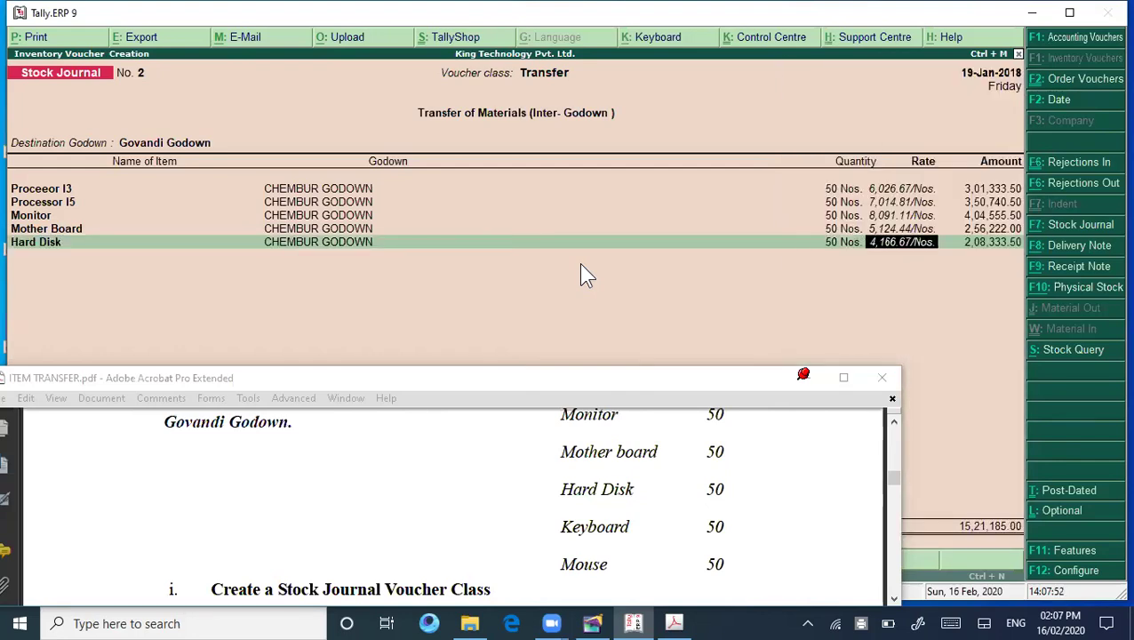
- Add Keyboard from CHEMBUR GODOWN with a quantity of 50, keeping the proposed rate and amount
{"action": "type", "text": "K"}
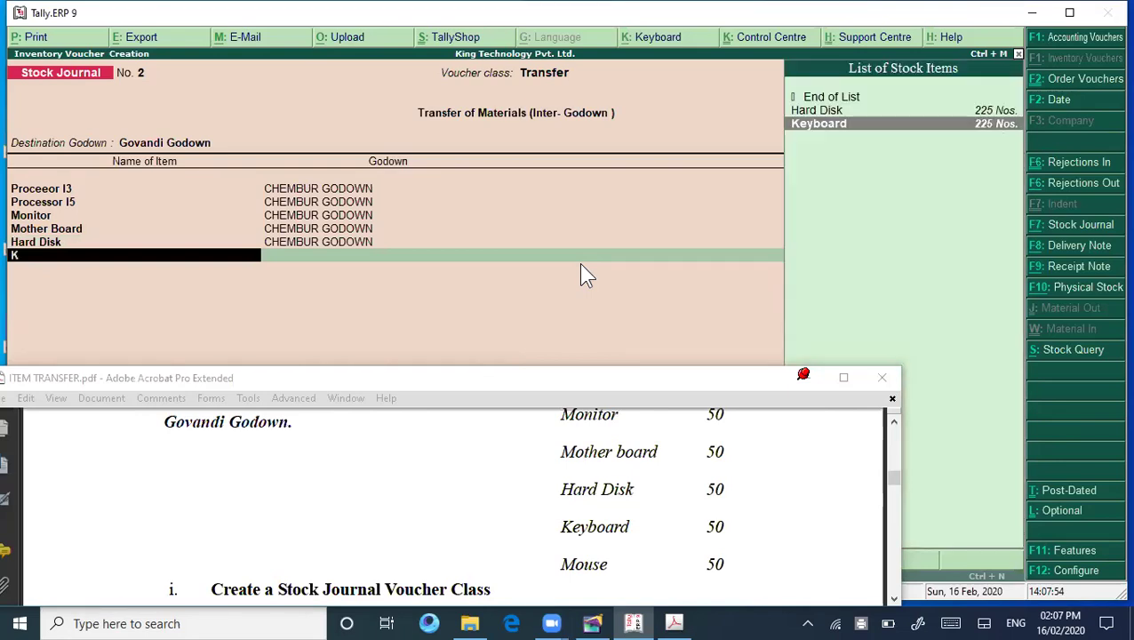
{"action": "key", "text": "Return"}
{"action": "type", "text": "CHEMBUR GODOWN"}
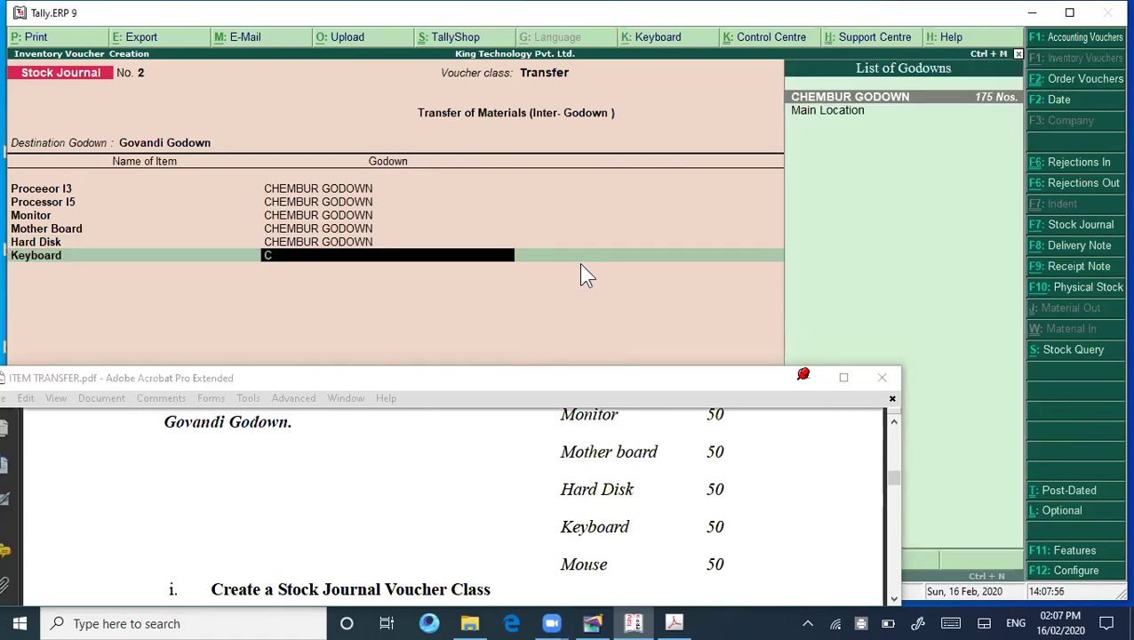
{"action": "key", "text": "Return"}
{"action": "type", "text": "50 Nos."}
{"action": "key", "text": "Return"}
{"action": "key", "text": "Return"}
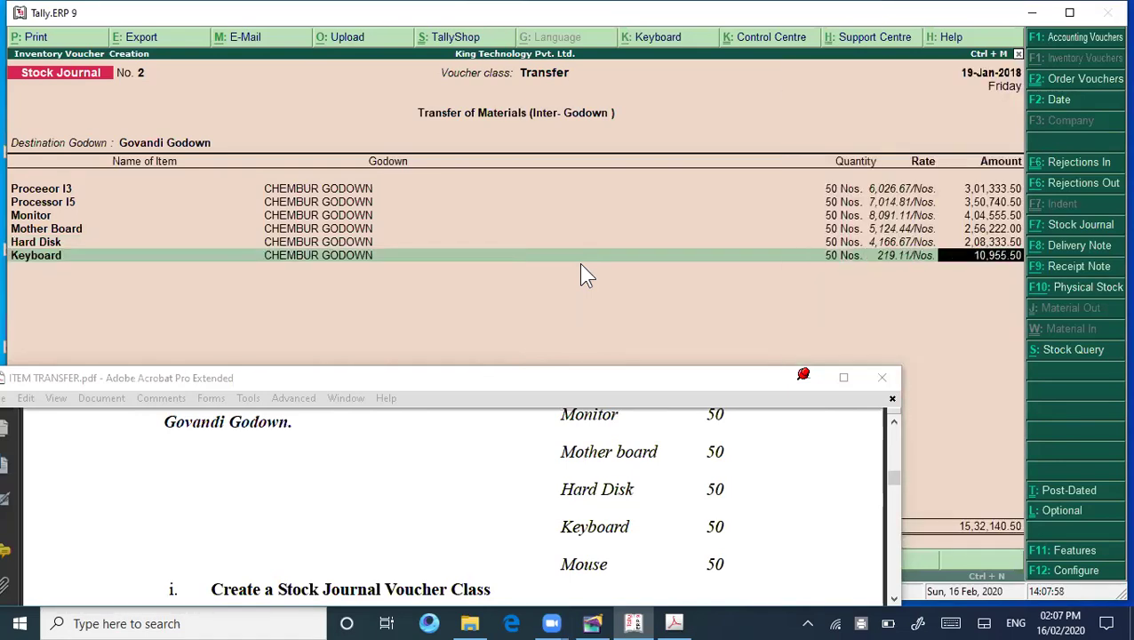
{"action": "key", "text": "Return"}
- Add Mouse from CHEMBUR GODOWN with a quantity of 50 at the default rate, and save the stock journal voucher
{"action": "type", "text": "M"}
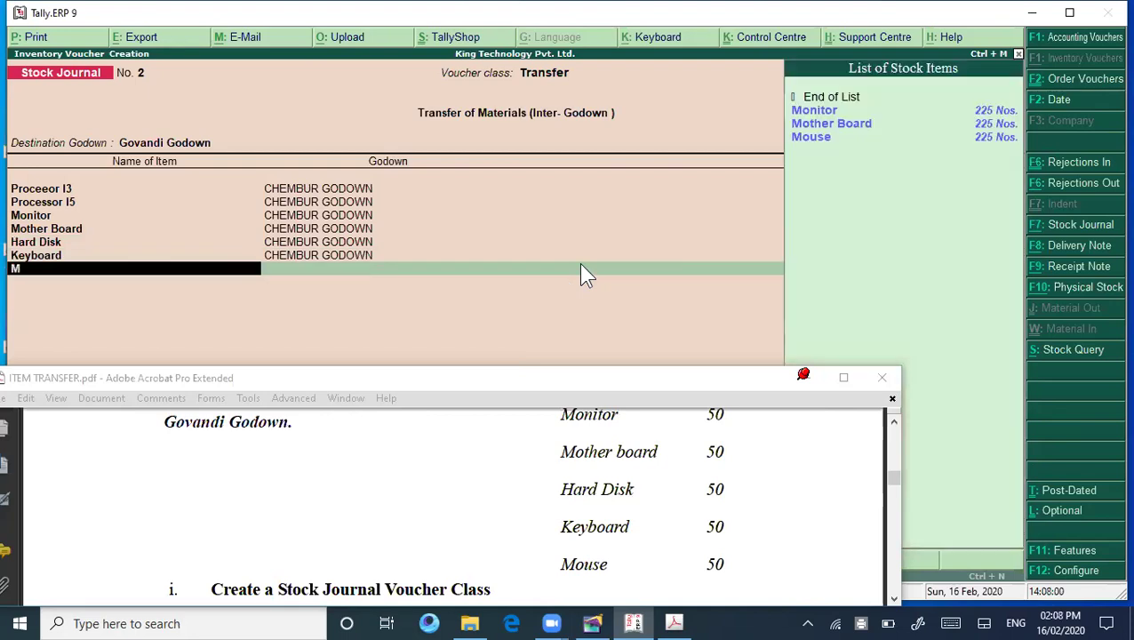
{"action": "key", "text": "Down"}
{"action": "key", "text": "Down"}
{"action": "key", "text": "Down"}
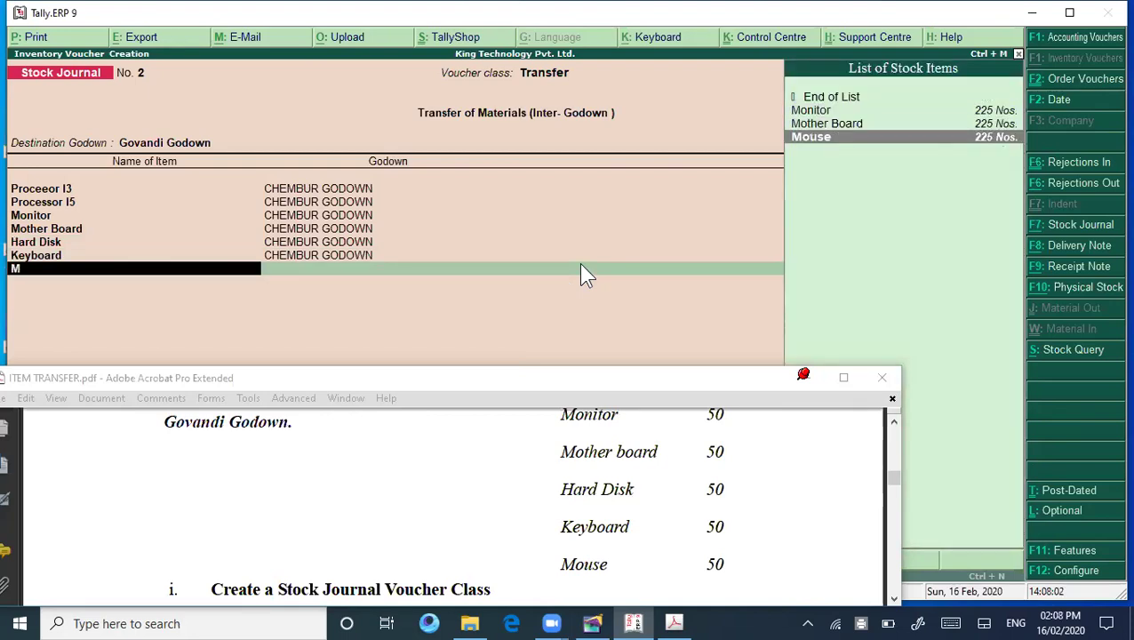
{"action": "key", "text": "Return"}
{"action": "type", "text": "C"}
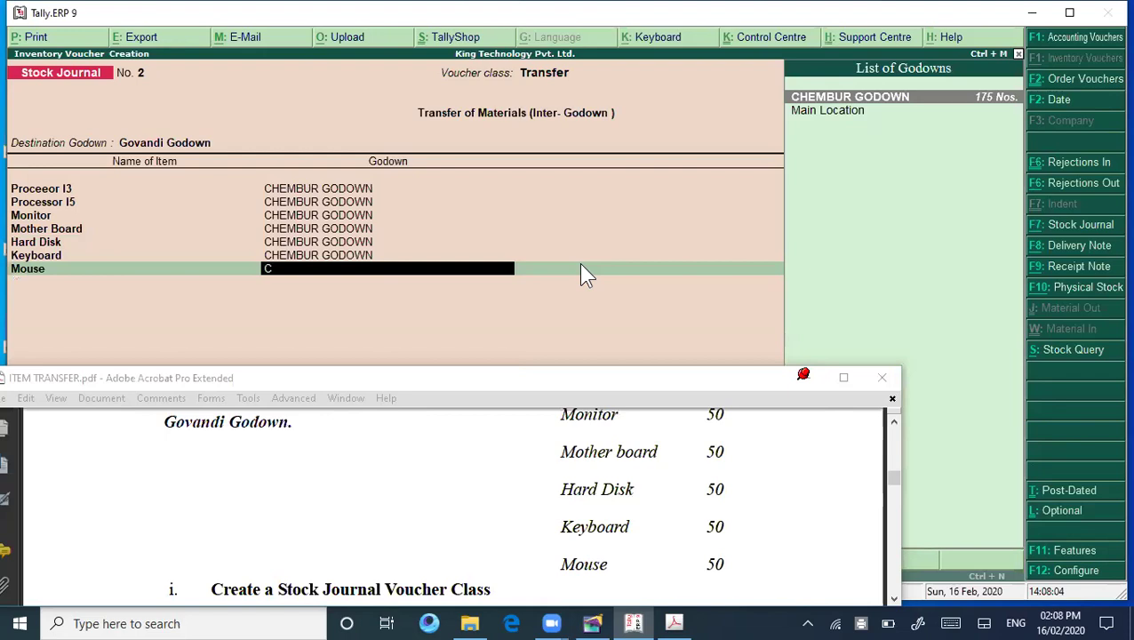
{"action": "key", "text": "Return"}
{"action": "type", "text": "50"}
{"action": "key", "text": "Return"}
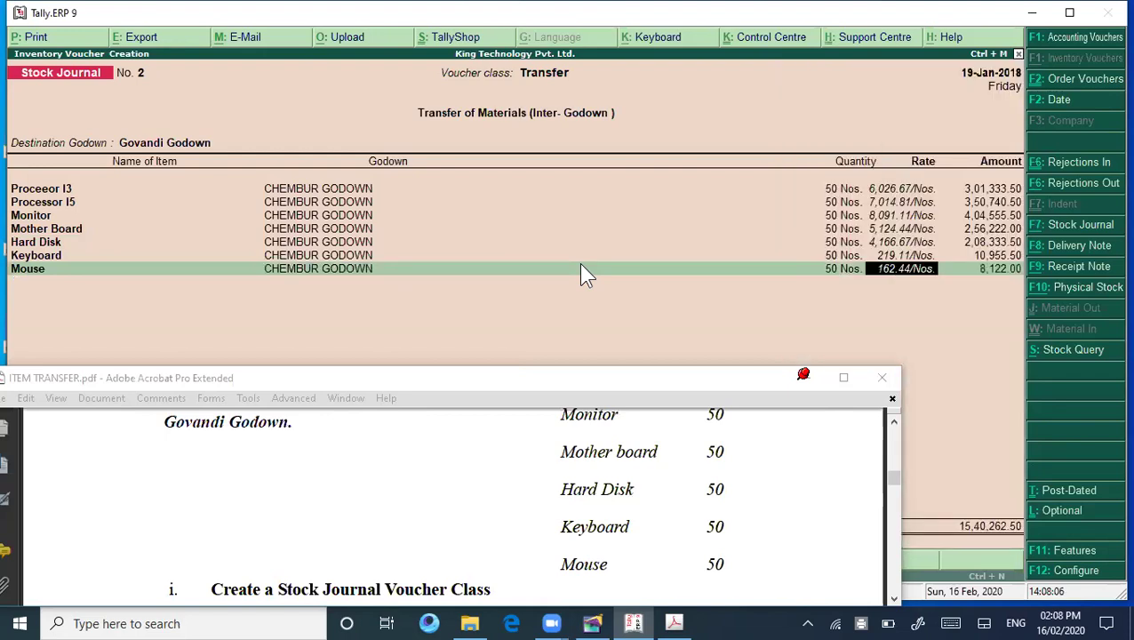
{"action": "key", "text": "Return"}
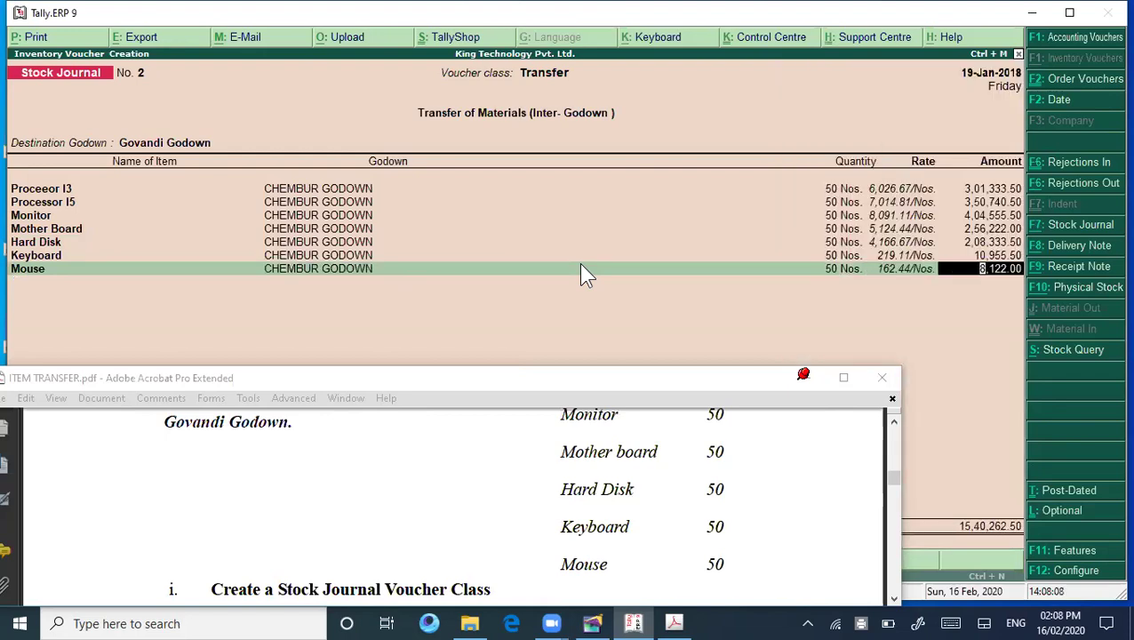
{"action": "key", "text": "Return"}
{"action": "key", "text": "Return"}
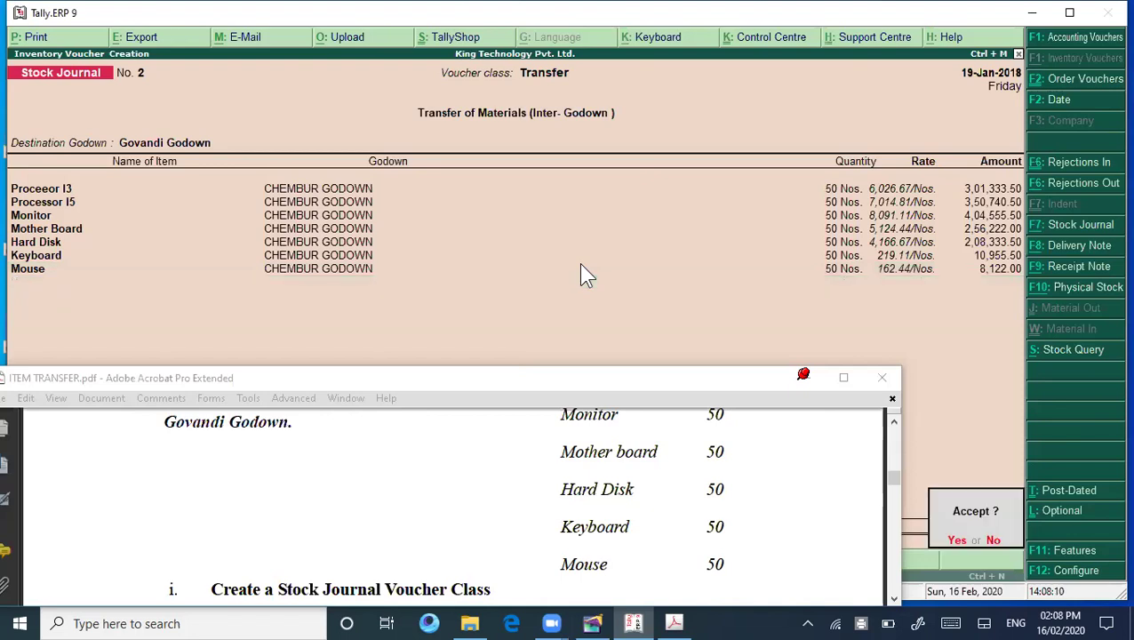
{"action": "key", "text": "Return"}
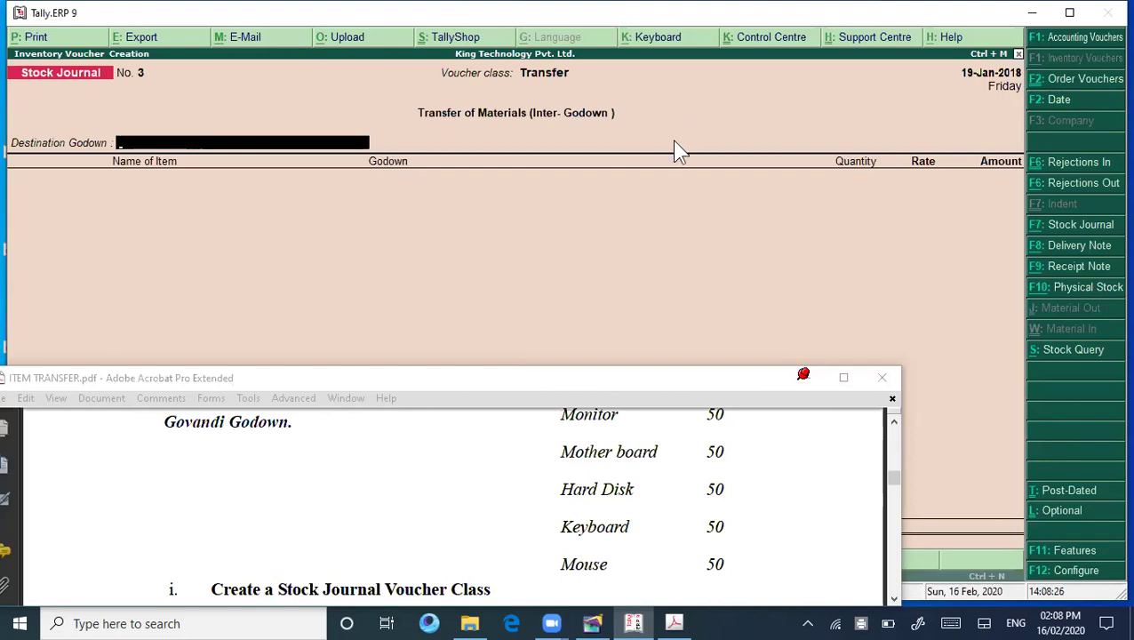
- Switch to the ITEM TRANSFER PDF and read the November Example 3 transfer date, godowns, items and quantities
{"action": "left_click", "coordinate": [683, 383]}
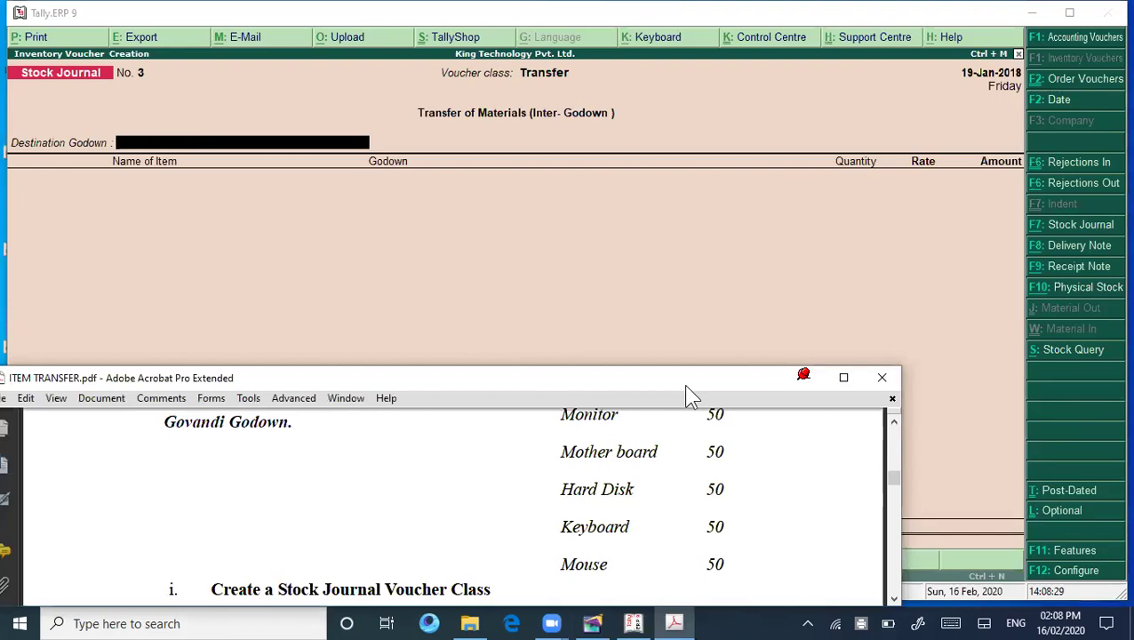
{"action": "left_click", "coordinate": [894, 599]}
{"action": "left_click", "coordinate": [894, 599]}
{"action": "left_click", "coordinate": [894, 599]}
{"action": "left_click", "coordinate": [894, 599]}
{"action": "left_click", "coordinate": [894, 599]}
{"action": "left_click", "coordinate": [894, 599]}
{"action": "left_click", "coordinate": [894, 599]}
{"action": "left_click", "coordinate": [893, 598]}
{"action": "left_click", "coordinate": [894, 599]}
{"action": "left_click", "coordinate": [894, 599]}
{"action": "left_click", "coordinate": [894, 598]}
{"action": "left_click", "coordinate": [894, 598]}
{"action": "left_click", "coordinate": [894, 599]}
{"action": "left_click", "coordinate": [894, 599]}
{"action": "left_click", "coordinate": [894, 599]}
{"action": "left_click", "coordinate": [894, 598]}
{"action": "left_click", "coordinate": [894, 599]}
{"action": "left_click", "coordinate": [894, 599]}
{"action": "left_click", "coordinate": [893, 599]}
{"action": "left_click", "coordinate": [894, 598]}
{"action": "left_click", "coordinate": [894, 599]}
{"action": "left_click", "coordinate": [894, 599]}
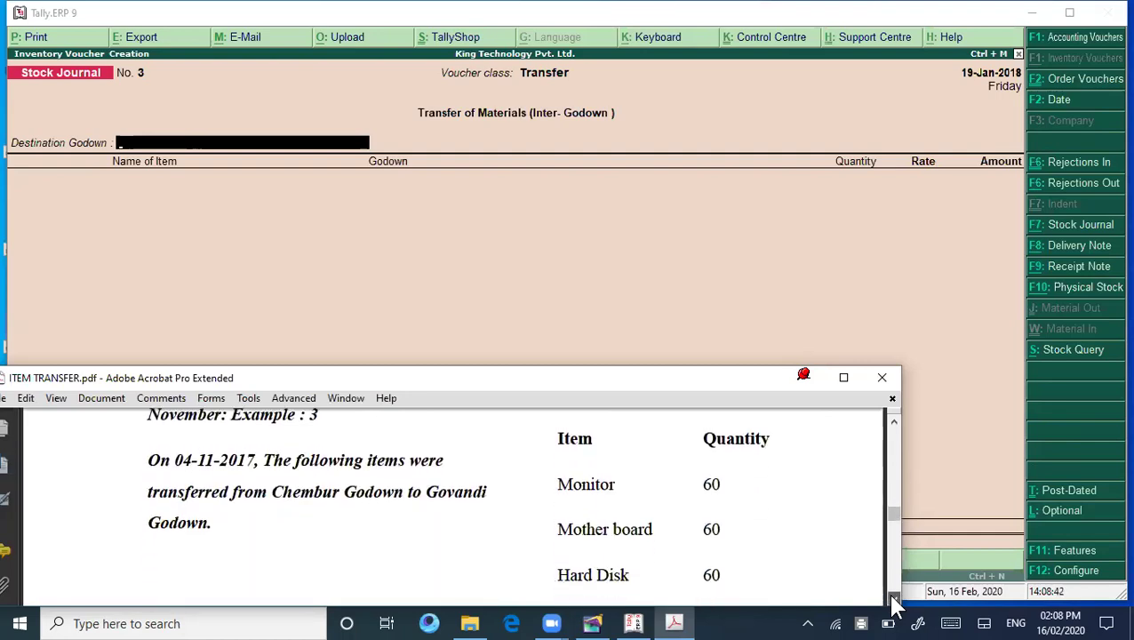
{"action": "left_click", "coordinate": [893, 599]}
{"action": "left_click", "coordinate": [894, 599]}
{"action": "left_click", "coordinate": [894, 599]}
{"action": "left_click", "coordinate": [894, 599]}
{"action": "left_click", "coordinate": [893, 599]}
{"action": "left_click", "coordinate": [893, 599]}
{"action": "left_click", "coordinate": [894, 599]}
{"action": "left_click", "coordinate": [894, 599]}
{"action": "left_click", "coordinate": [894, 598]}
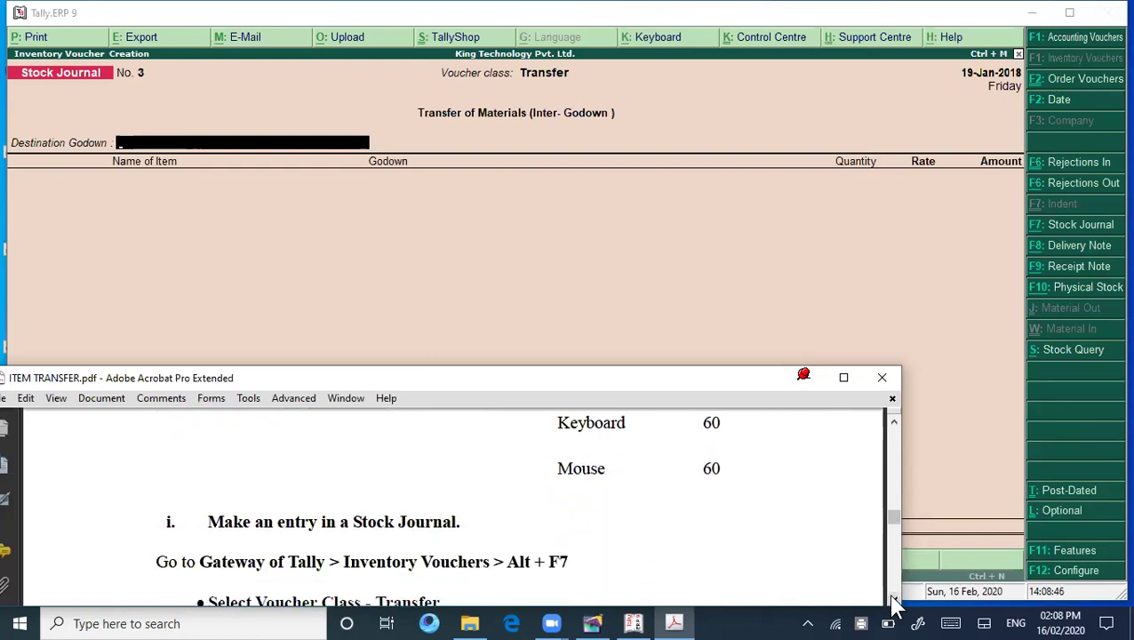
- Switch back to Tally and leave the new stock journal's destination godown blank, moving on to the item lines
{"action": "left_click", "coordinate": [582, 243]}
{"action": "key", "text": "Return"}
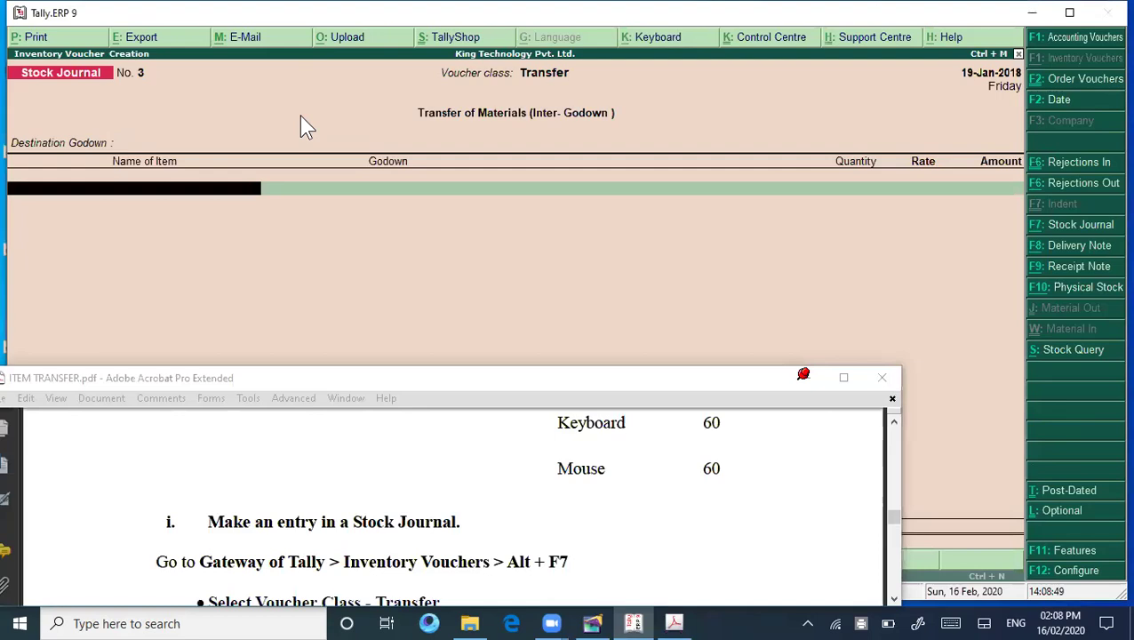